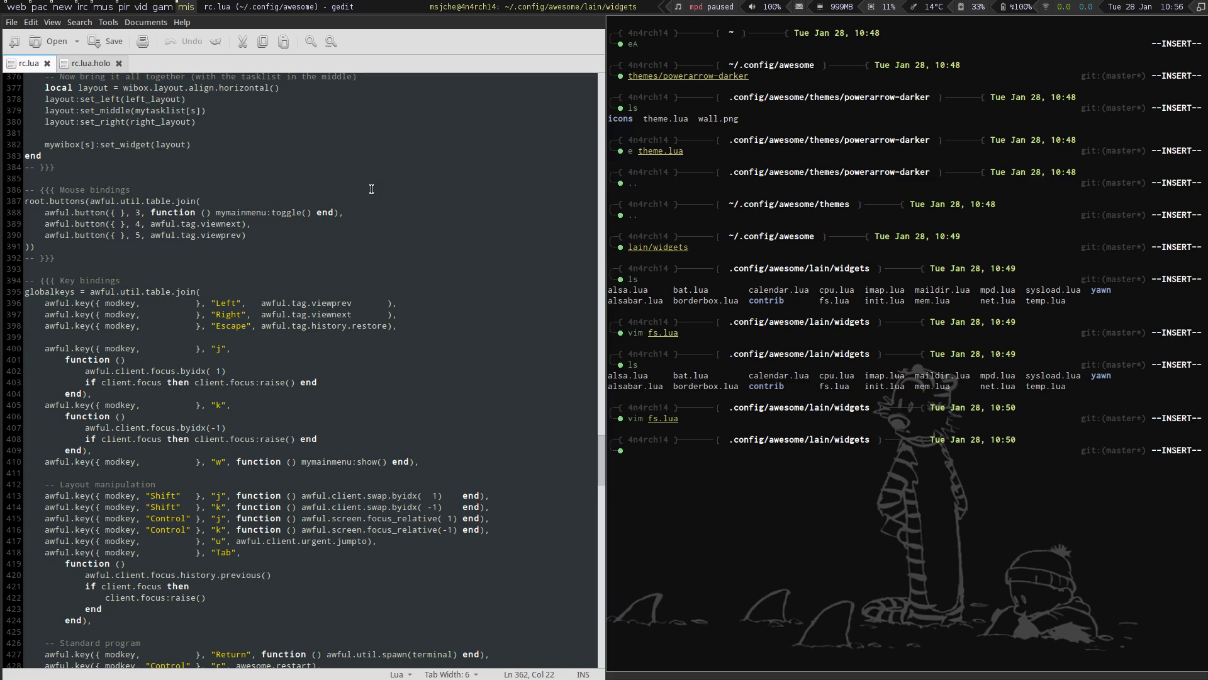
Step: Select the battery widget lines 222–223 in rc.lua and enter 'vim bat.lua' in the terminal
{"action": "scroll", "coordinate": [320, 278], "scroll_direction": "up", "scroll_amount": 20}
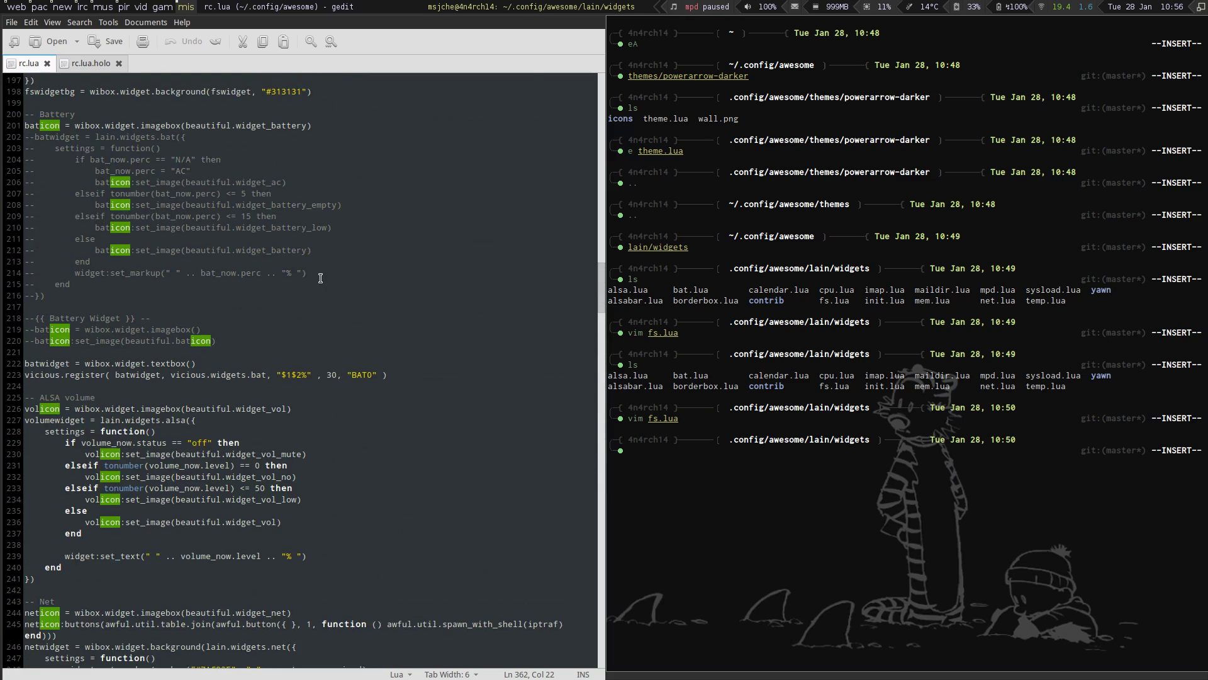
{"action": "scroll", "coordinate": [321, 278], "scroll_direction": "up", "scroll_amount": 3}
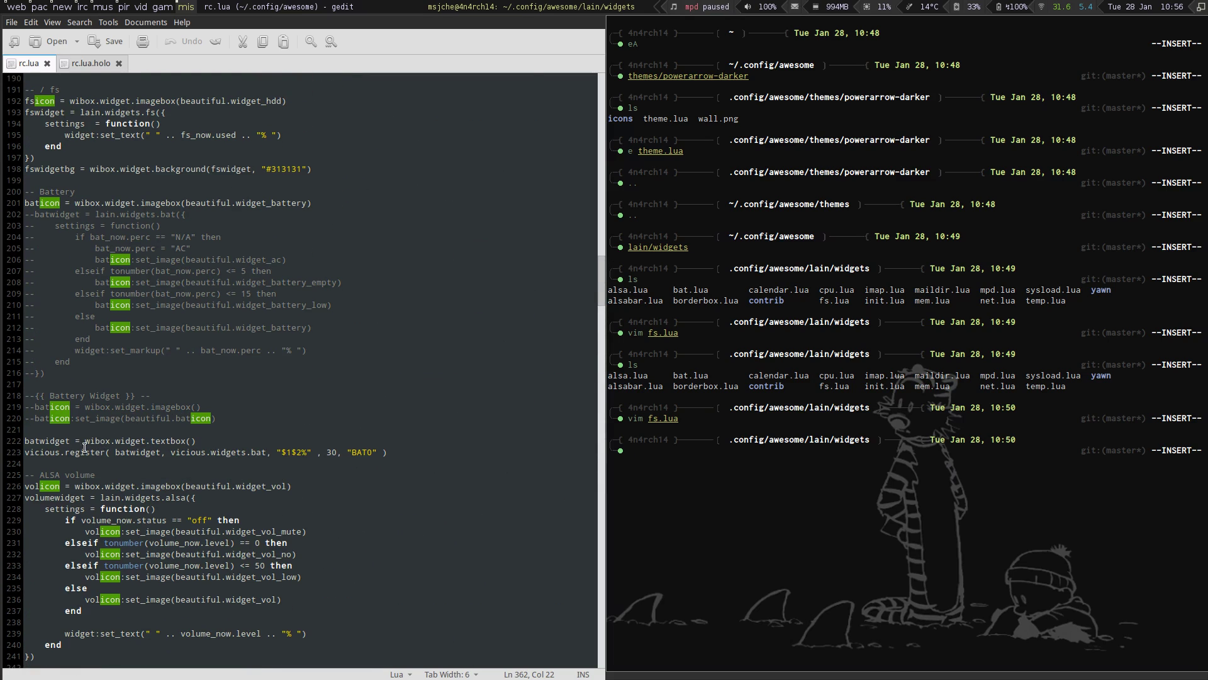
{"action": "left_click_drag", "start_coordinate": [47, 440], "coordinate": [157, 458]}
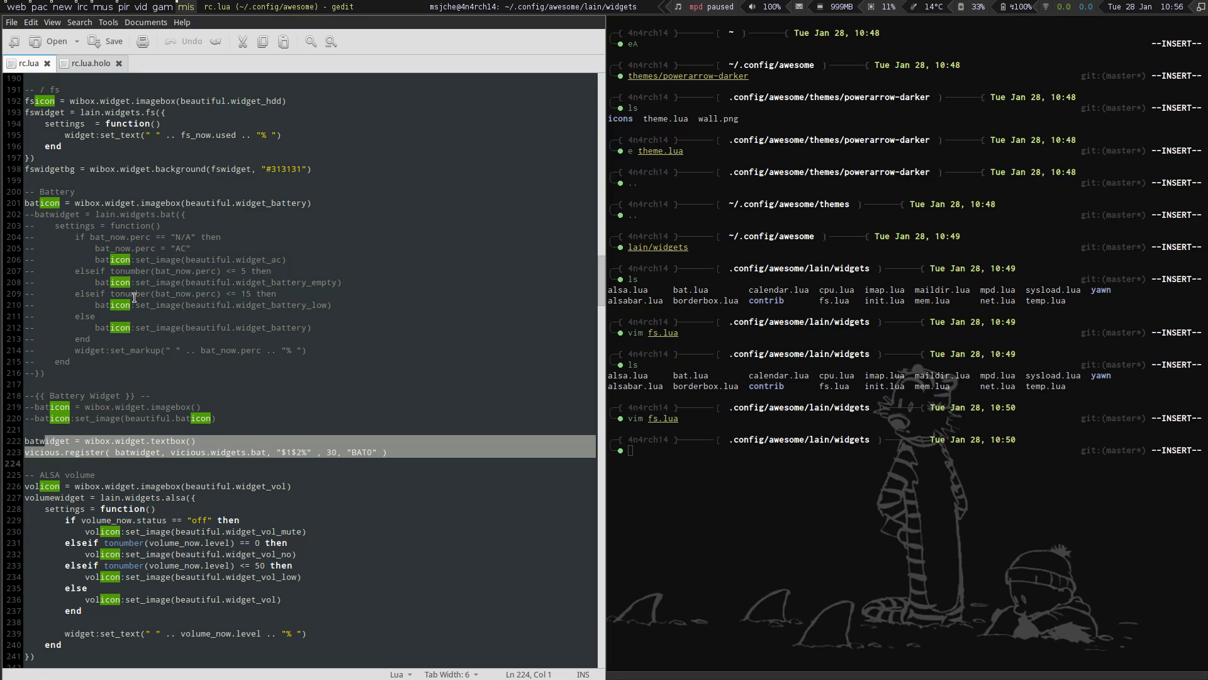
{"action": "left_click", "coordinate": [887, 394]}
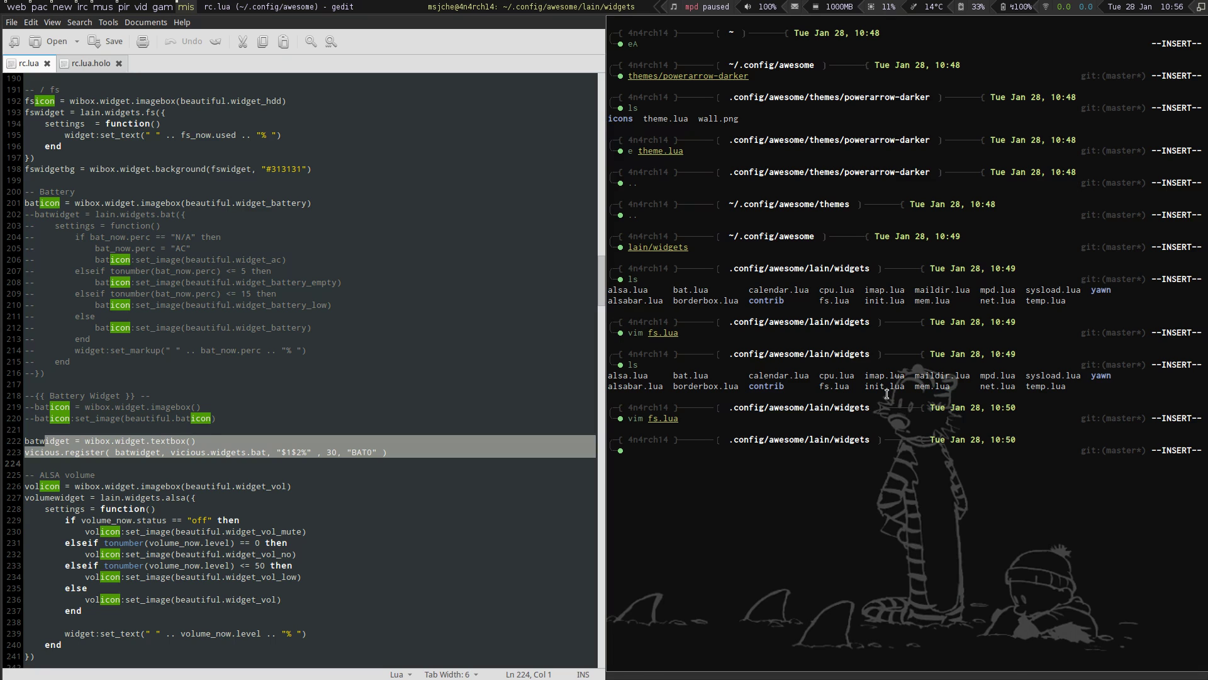
{"action": "type", "text": "vim bat.lua"}
Step: Open bat.lua in Vim, select the /sys/class/power_supply/BAT0 path on line 42, and return to the mis tag
{"action": "key", "text": "Return"}
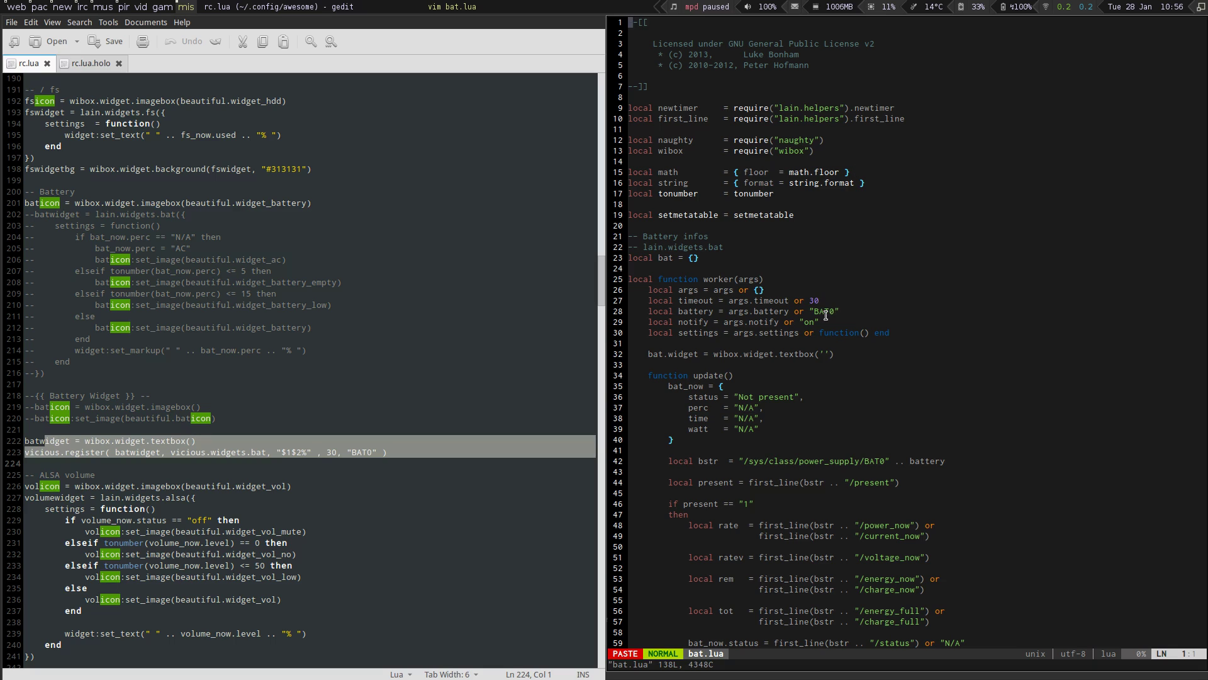
{"action": "left_click_drag", "start_coordinate": [819, 311], "coordinate": [825, 311]}
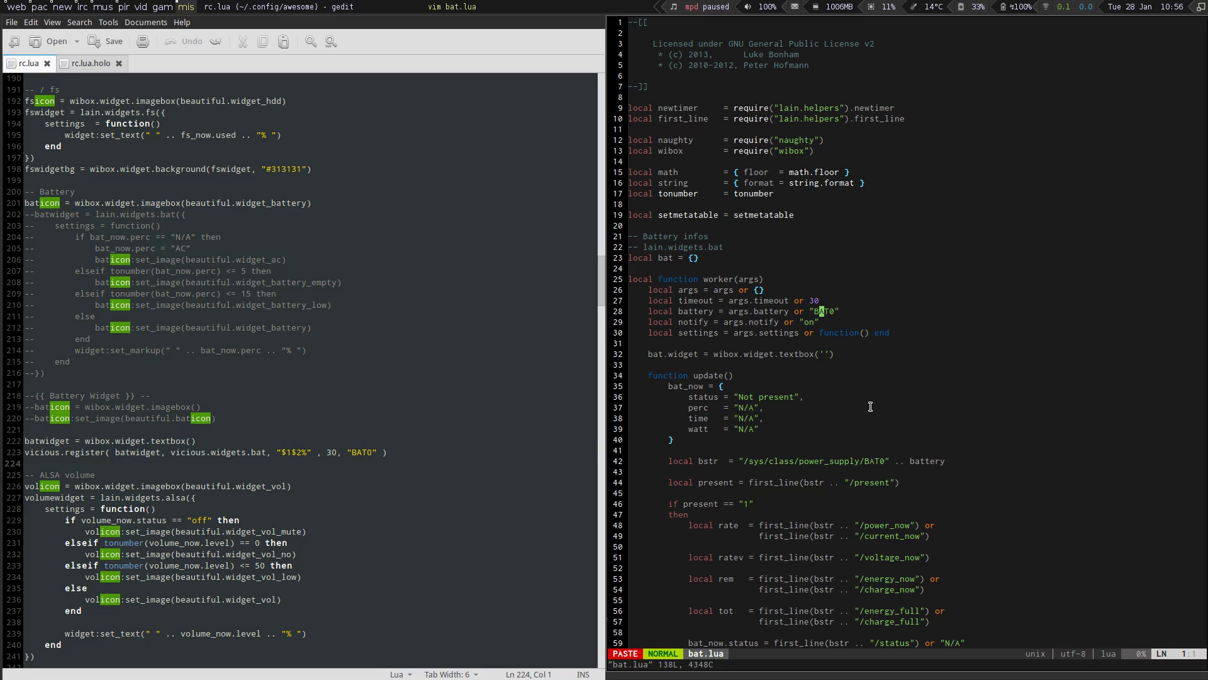
{"action": "triple_click", "coordinate": [876, 462]}
{"action": "double_click", "coordinate": [877, 462]}
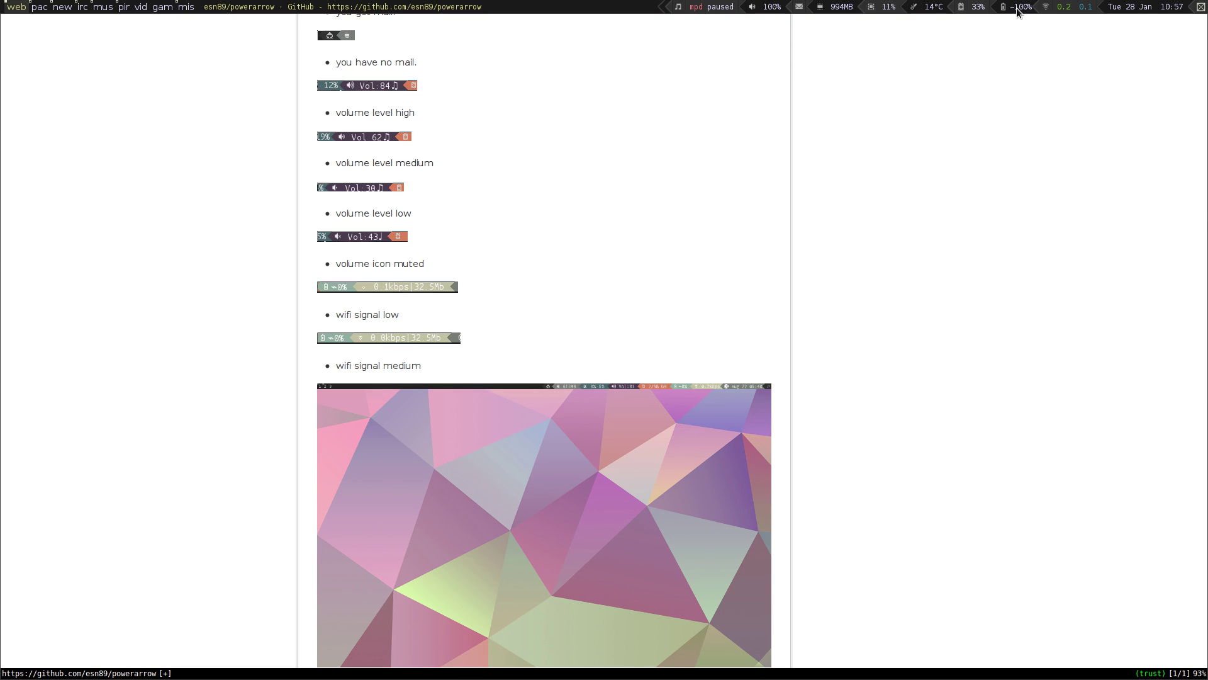
{"action": "key", "text": "super+9"}
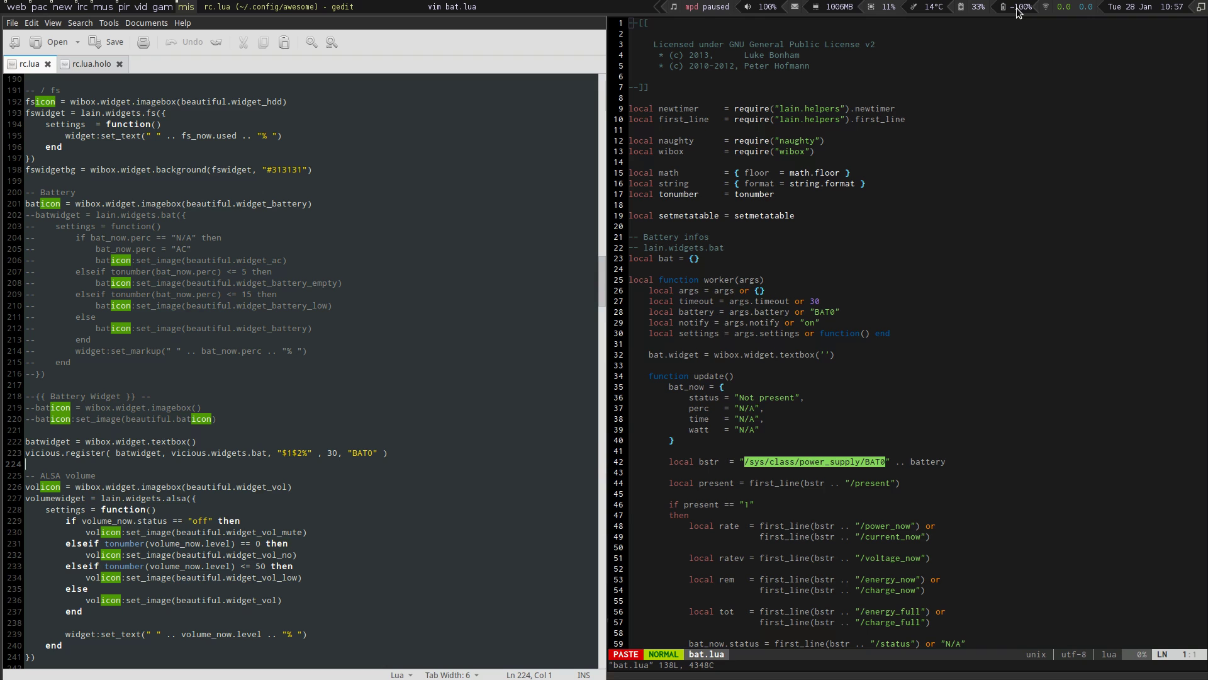
Step: Quit Vim, list /sys/class/power_supply (showing AC and BAT0), and begin a 'vim' command
{"action": "type", "text": ":q"}
{"action": "key", "text": "Return"}
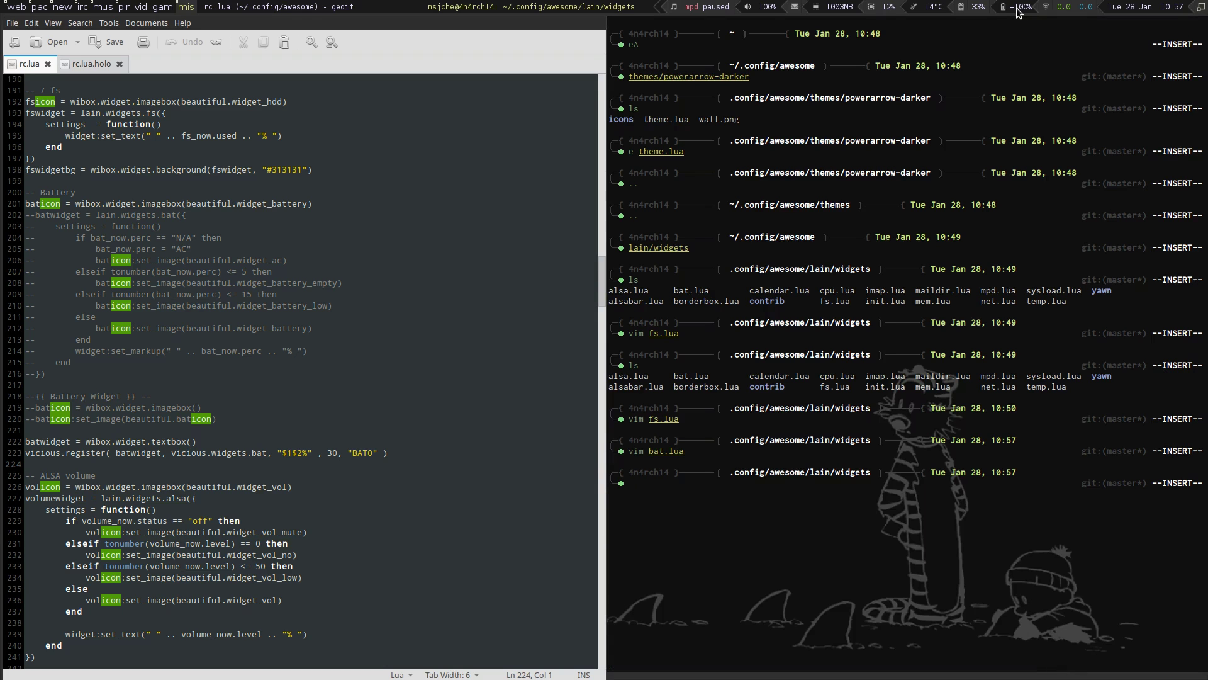
{"action": "type", "text": "ls /sys/class/power_supply/"}
{"action": "key", "text": "Return"}
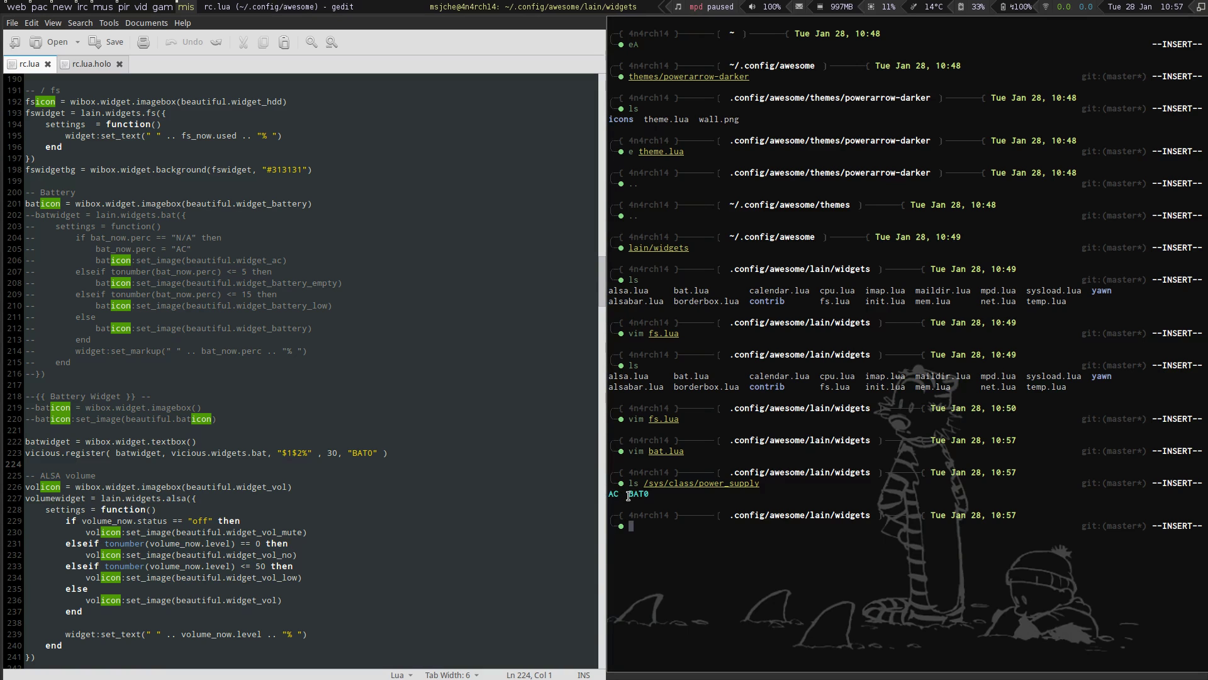
{"action": "type", "text": "vim"}
{"action": "mouse_move", "coordinate": [980, 8]}
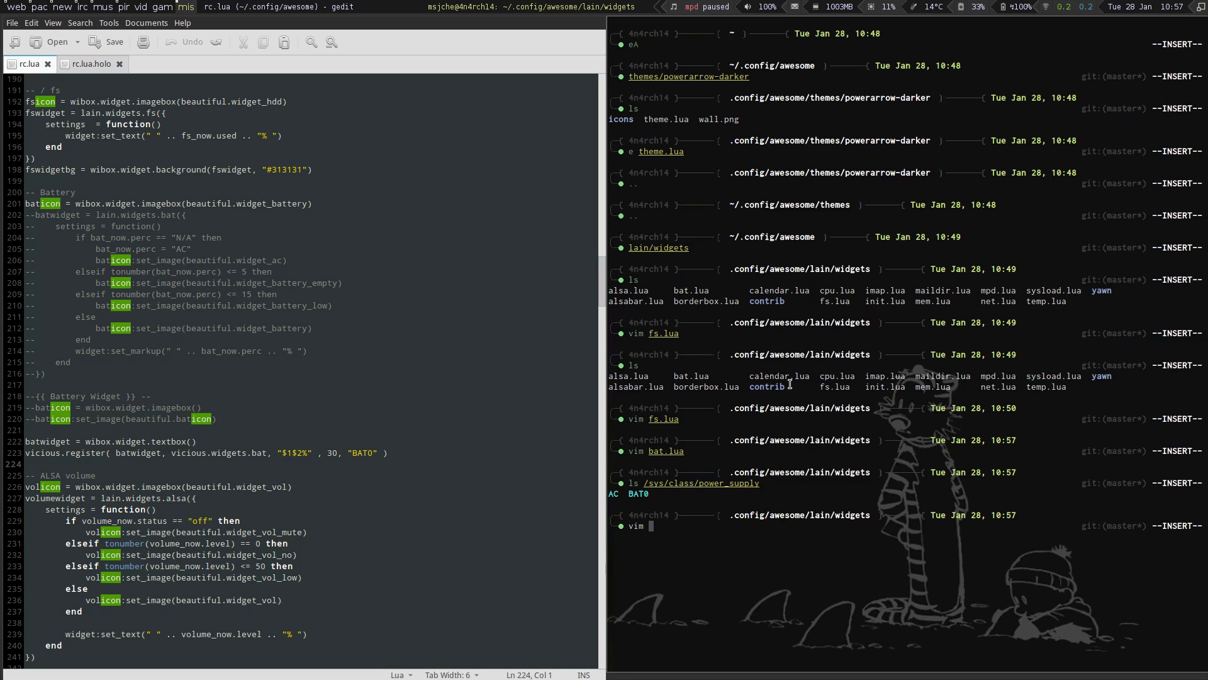
Step: Open fs.lua in Vim, review it from line 51 down, then quit
{"action": "type", "text": "fs"}
{"action": "key", "text": "Tab"}
{"action": "key", "text": "Return"}
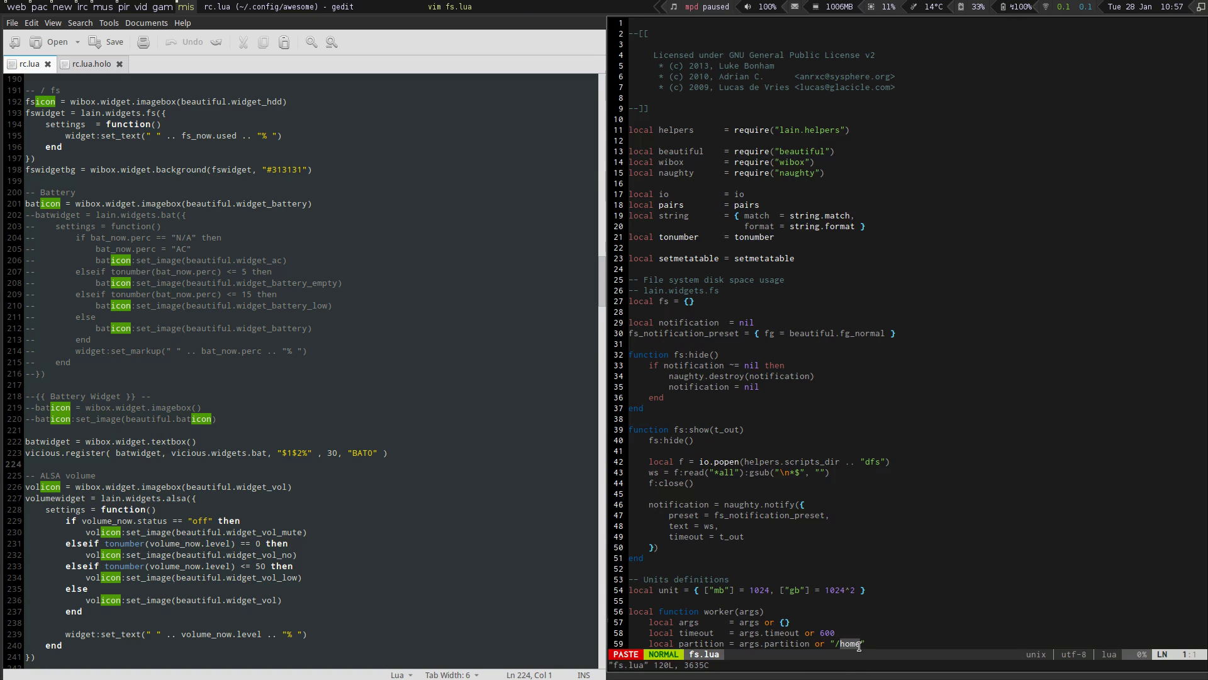
{"action": "key", "text": "5"}
{"action": "key", "text": "1"}
{"action": "key", "text": "shift+g"}
{"action": "key", "text": "j"}
{"action": "key", "text": "j"}
{"action": "key", "text": "j"}
{"action": "key", "text": "j"}
{"action": "key", "text": "j"}
{"action": "key", "text": "j"}
{"action": "key", "text": "j"}
{"action": "key", "text": "j"}
{"action": "key", "text": "j"}
{"action": "key", "text": "j"}
{"action": "key", "text": "j"}
{"action": "key", "text": "j"}
{"action": "key", "text": "j"}
{"action": "key", "text": "j"}
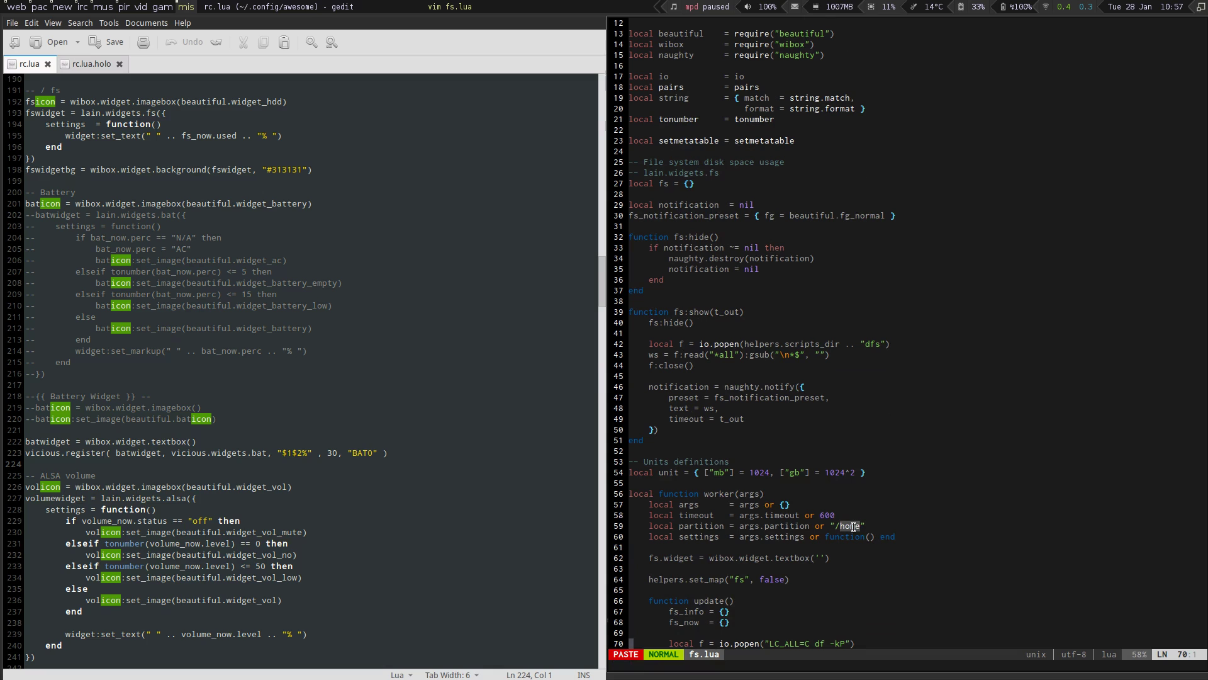
{"action": "type", "text": ":q"}
{"action": "key", "text": "Return"}
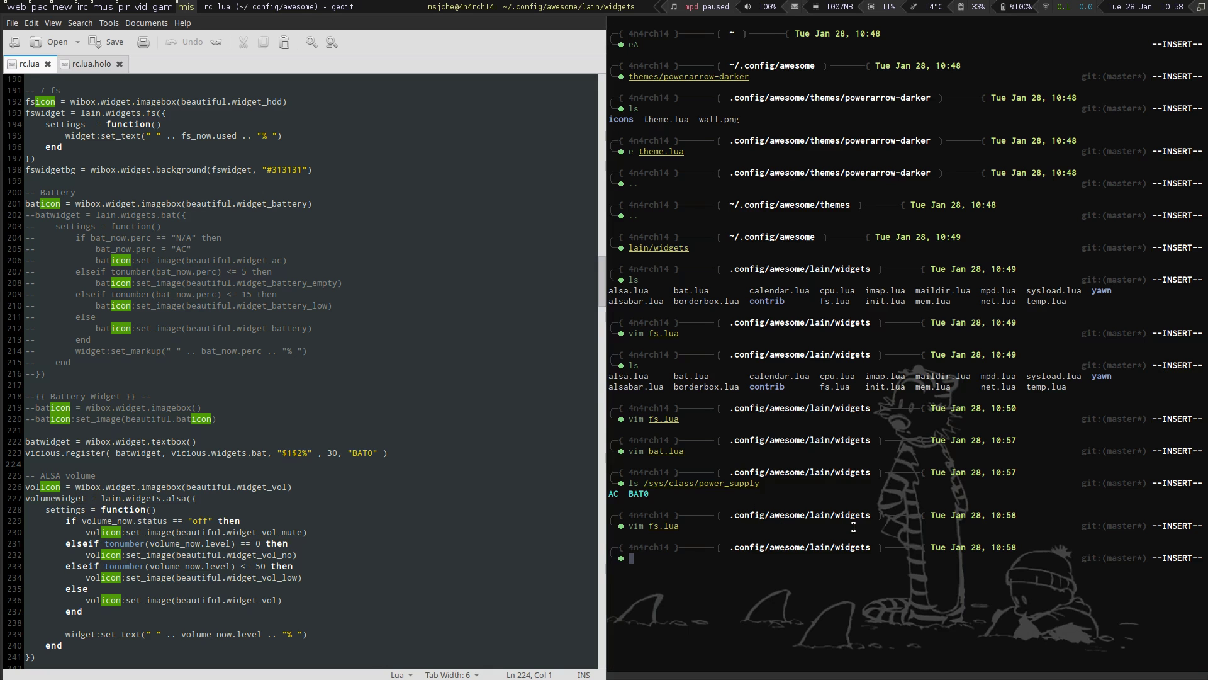
Step: Move up to ~/.config/awesome and type 'vim themes/powerarrow-darker/'
{"action": "type", "text": "e"}
{"action": "type", "text": "..."}
{"action": "key", "text": "Return"}
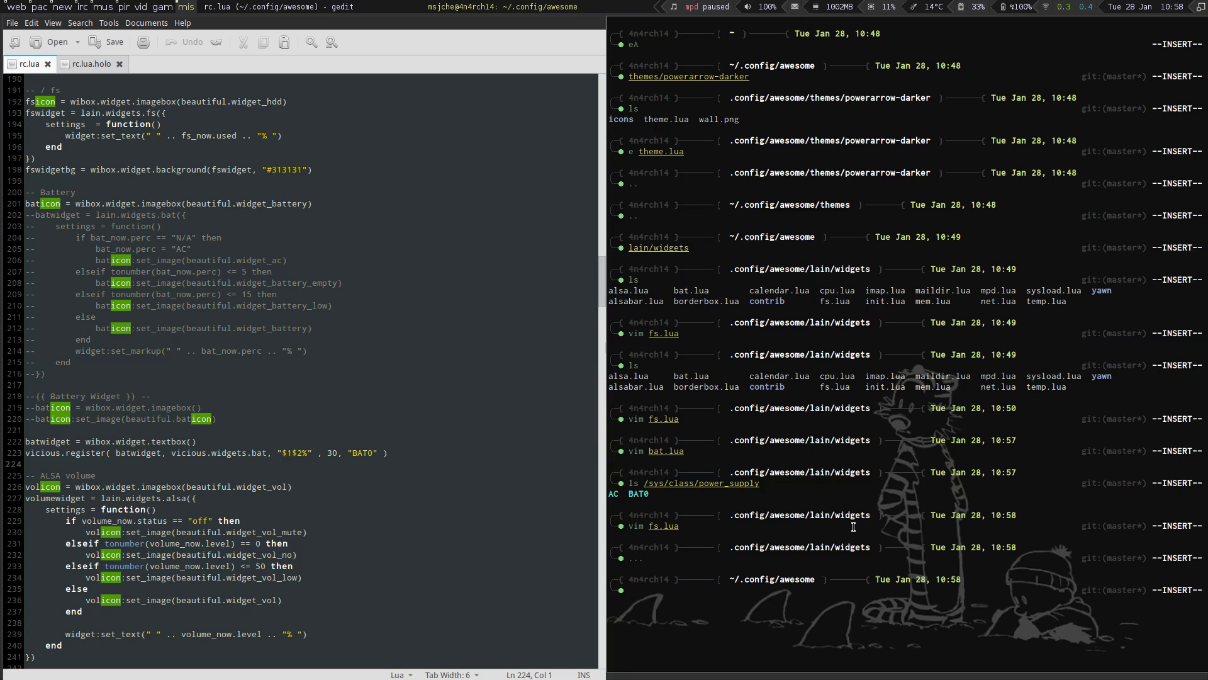
{"action": "type", "text": "vim themes/powerarrow-darker/"}
Step: Open the powerarrow-darker theme.lua in Vim, highlight its Dejavu Sans Mono 9 font, then quit
{"action": "key", "text": "Tab"}
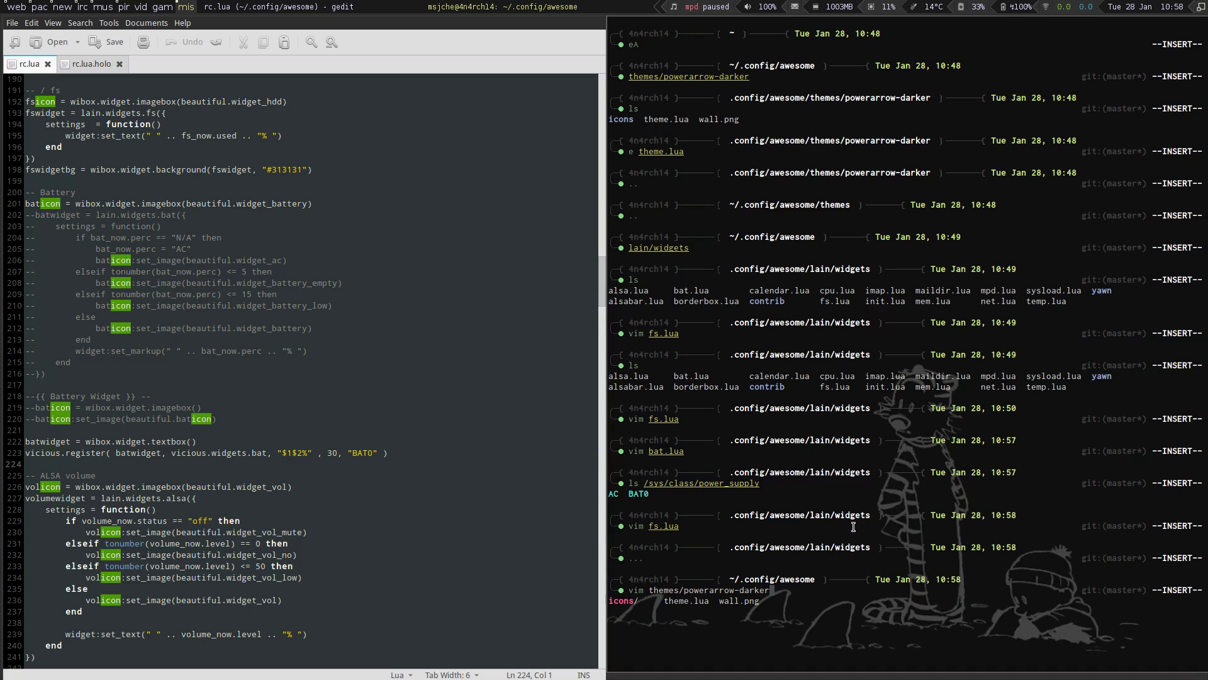
{"action": "key", "text": "Tab"}
{"action": "key", "text": "Tab"}
{"action": "key", "text": "Return"}
{"action": "key", "text": "Return"}
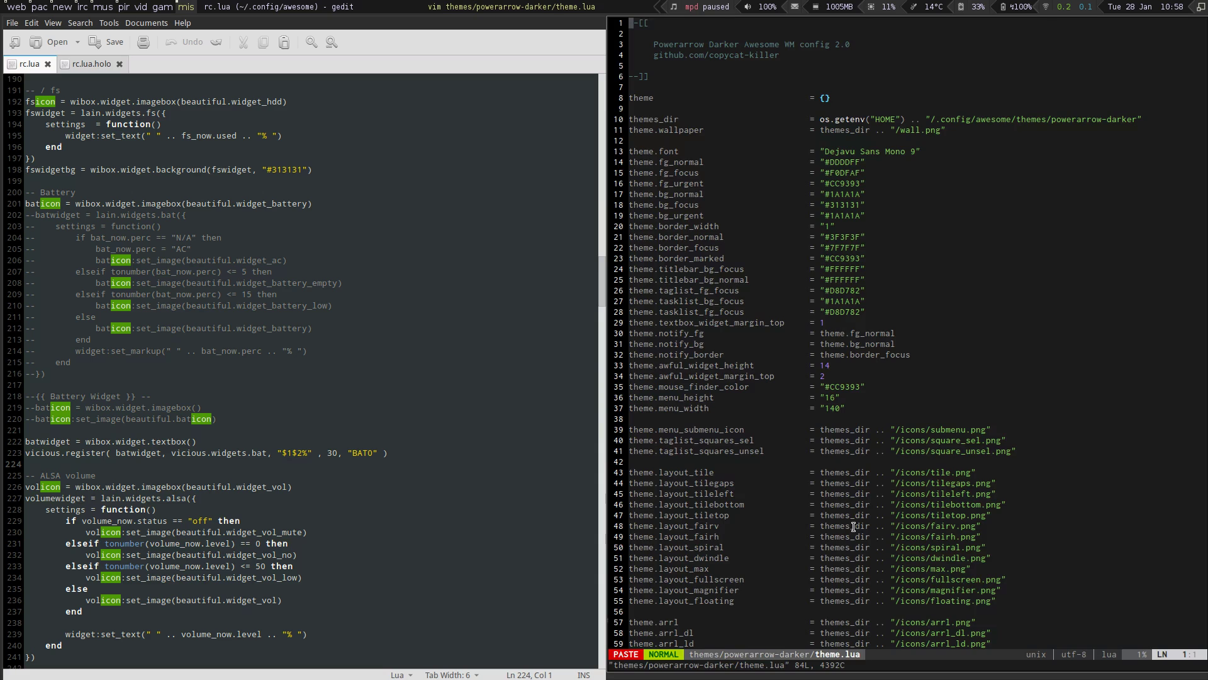
{"action": "left_click_drag", "start_coordinate": [896, 152], "coordinate": [834, 153]}
{"action": "mouse_move", "coordinate": [1124, 8]}
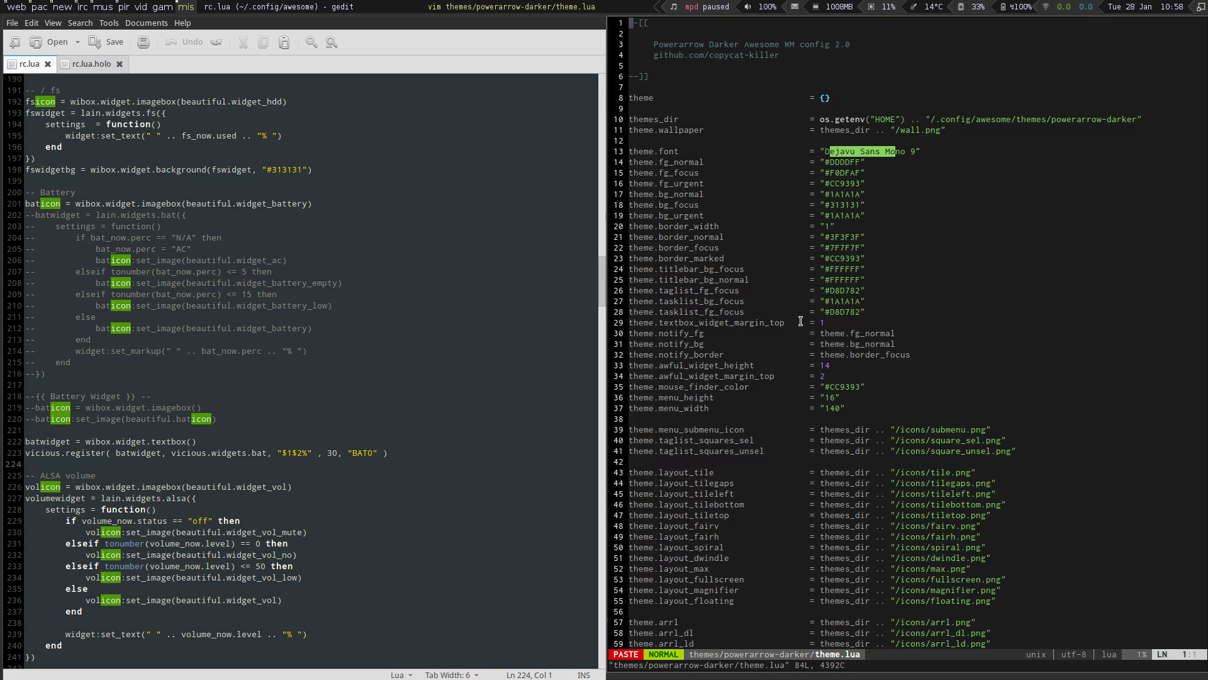
{"action": "type", "text": ":q"}
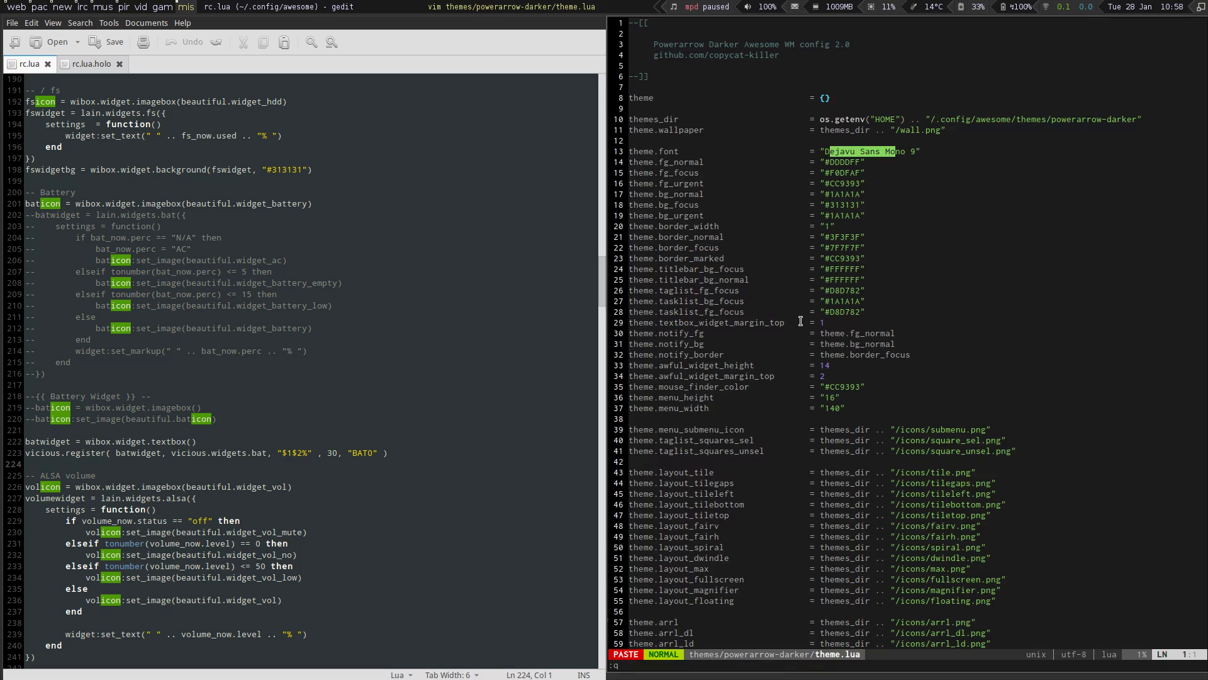
{"action": "key", "text": "Return"}
Step: Clear the terminal, launch Mutt on the gam tag, and return to the mis tag with an empty prompt
{"action": "key", "text": "ctrl+l"}
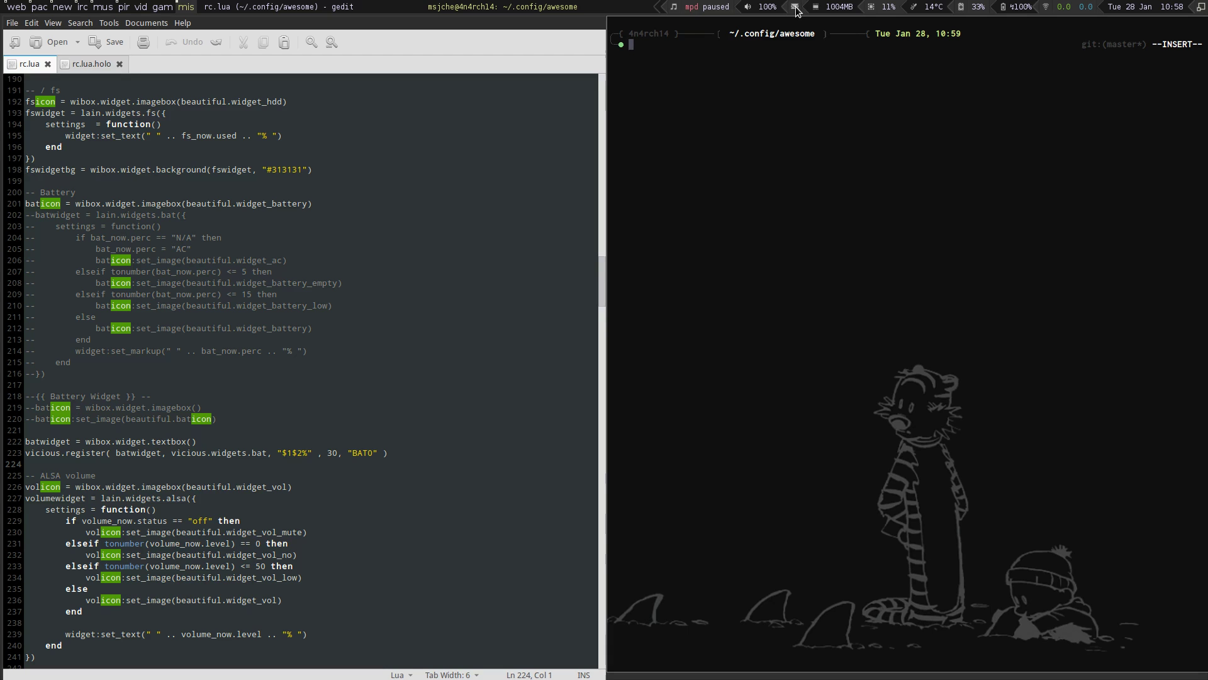
{"action": "type", "text": "d"}
{"action": "key", "text": "super+Left"}
{"action": "left_click", "coordinate": [795, 8]}
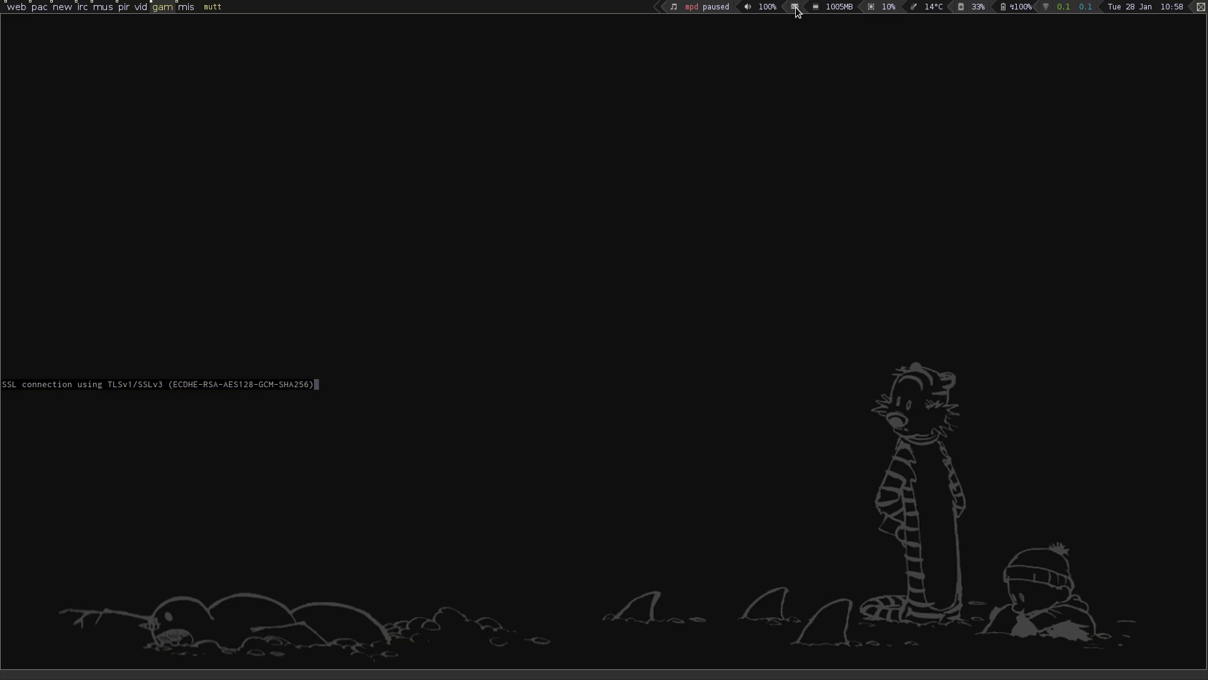
{"action": "key", "text": "super+Right"}
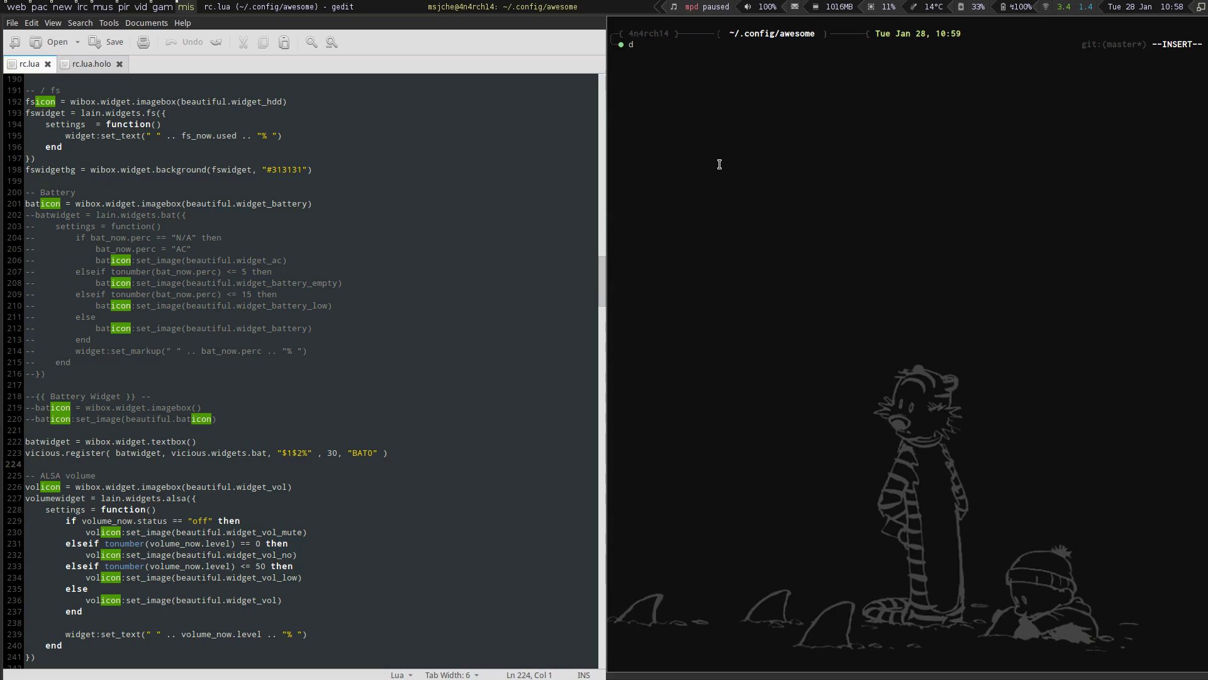
{"action": "key", "text": "BackSpace"}
Step: Scroll rc.lua down to its Key bindings section and select the header line
{"action": "scroll", "coordinate": [277, 323], "scroll_direction": "down", "scroll_amount": 20}
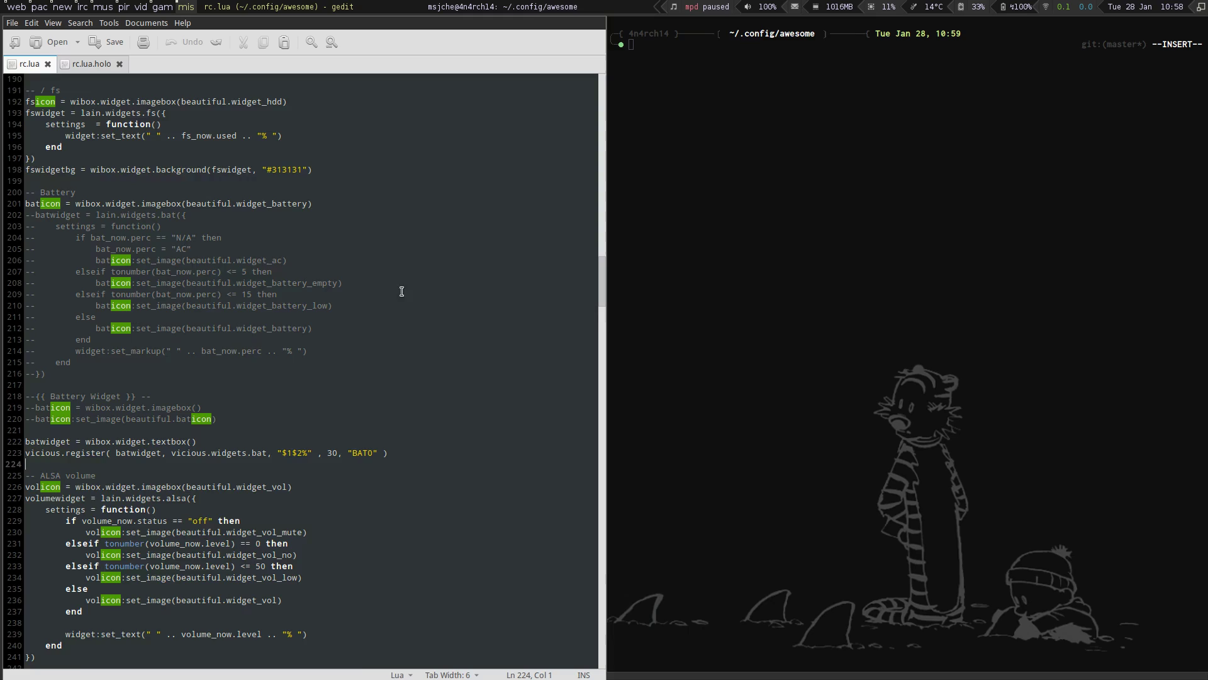
{"action": "scroll", "coordinate": [277, 324], "scroll_direction": "down", "scroll_amount": 15}
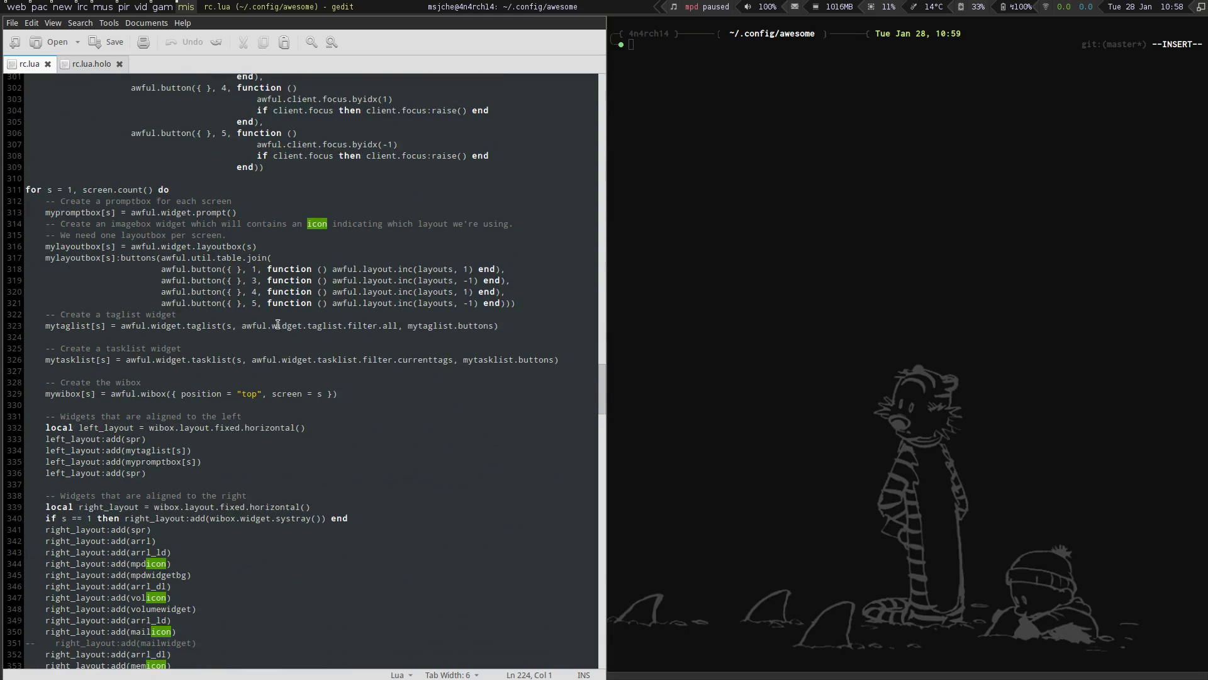
{"action": "scroll", "coordinate": [278, 323], "scroll_direction": "down", "scroll_amount": 7}
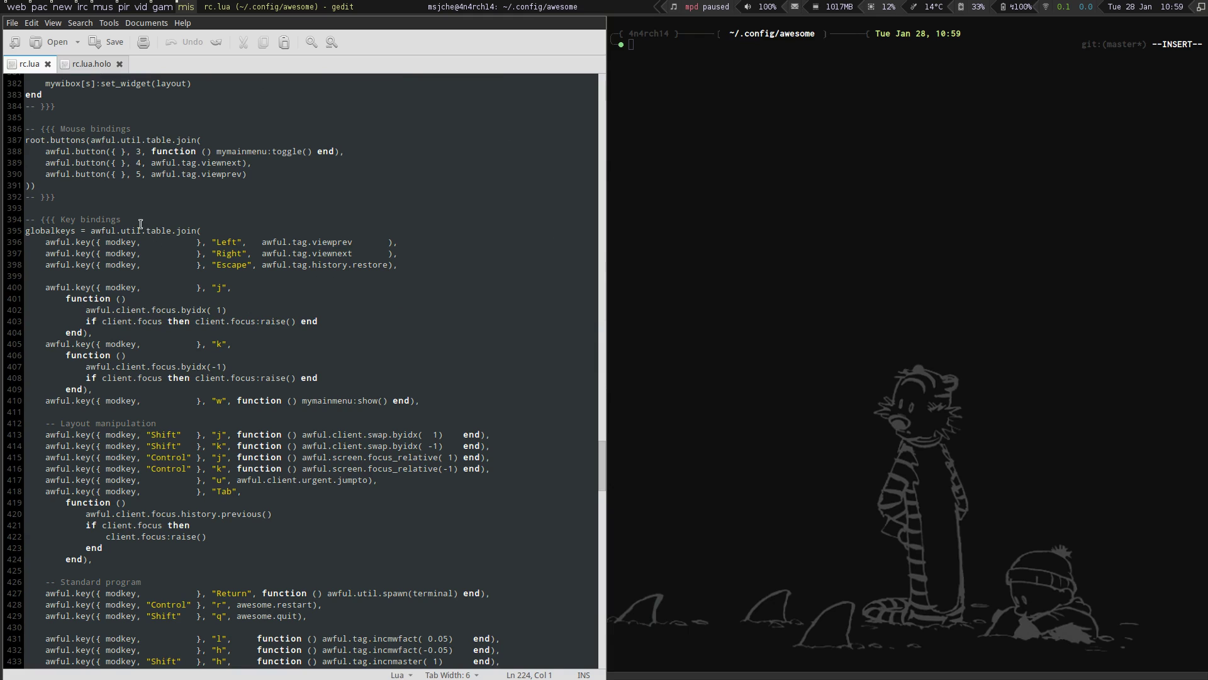
{"action": "triple_click", "coordinate": [107, 225]}
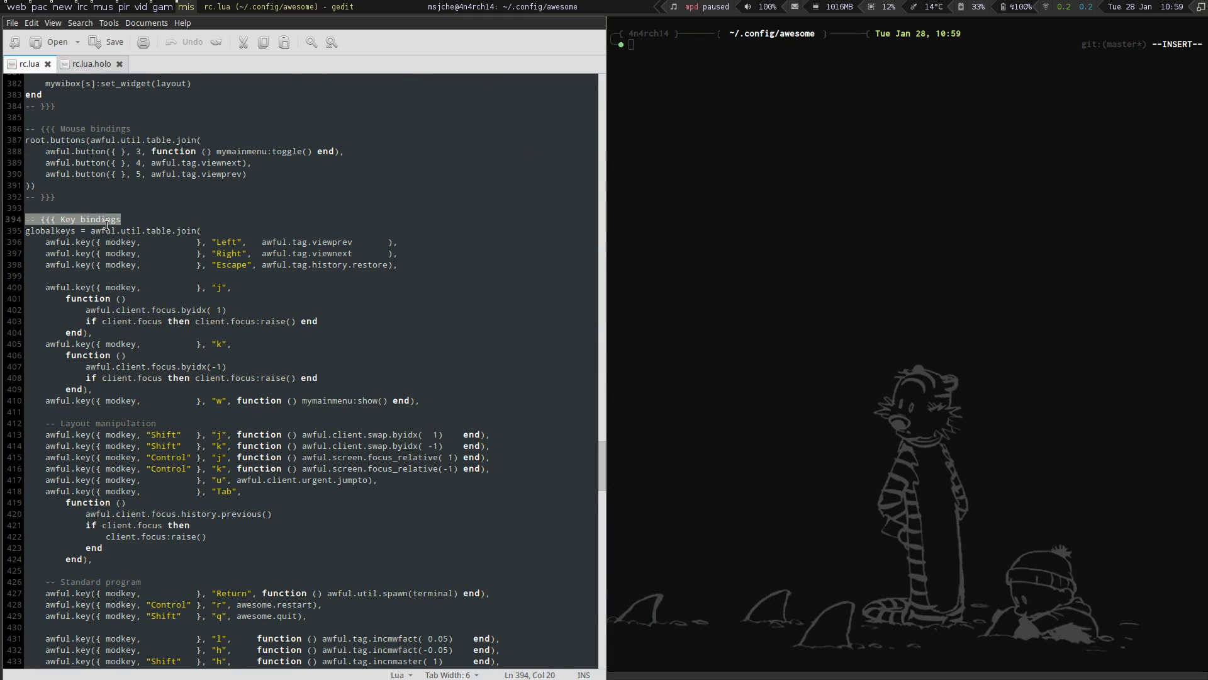
Step: Copy the custom key bindings block, lines 723–737, from rc.lua.holo
{"action": "left_click", "coordinate": [81, 64]}
{"action": "scroll", "coordinate": [166, 250], "scroll_direction": "up", "scroll_amount": 10}
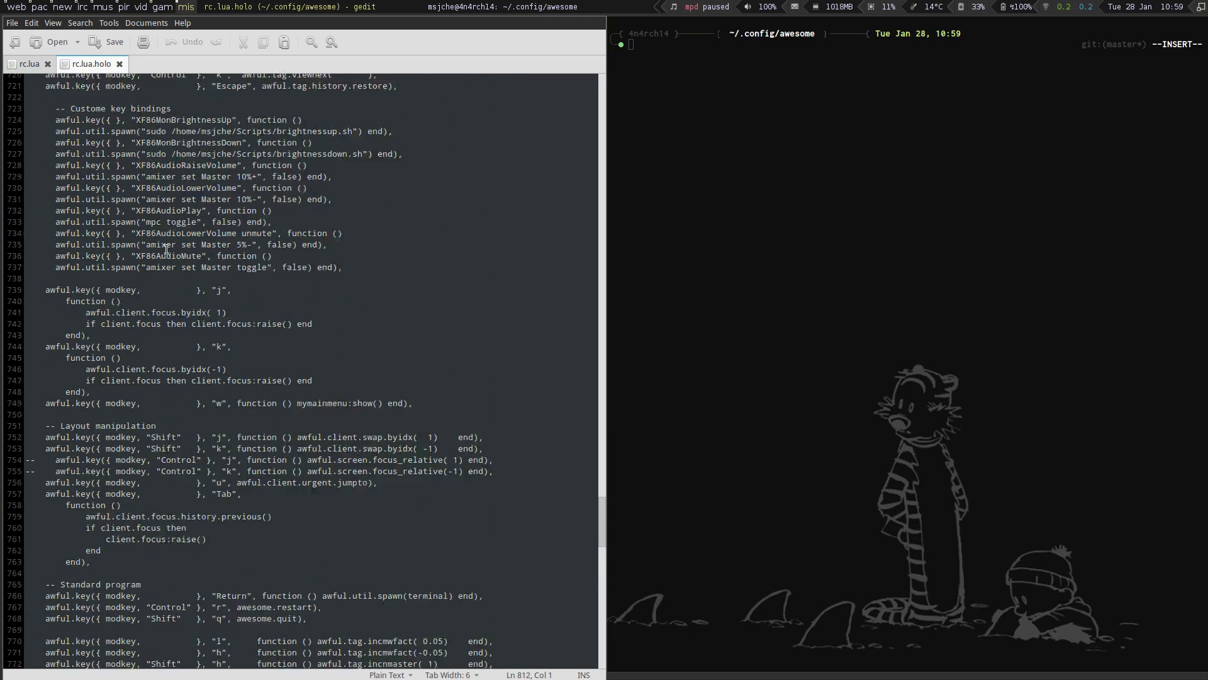
{"action": "scroll", "coordinate": [166, 249], "scroll_direction": "up", "scroll_amount": 8}
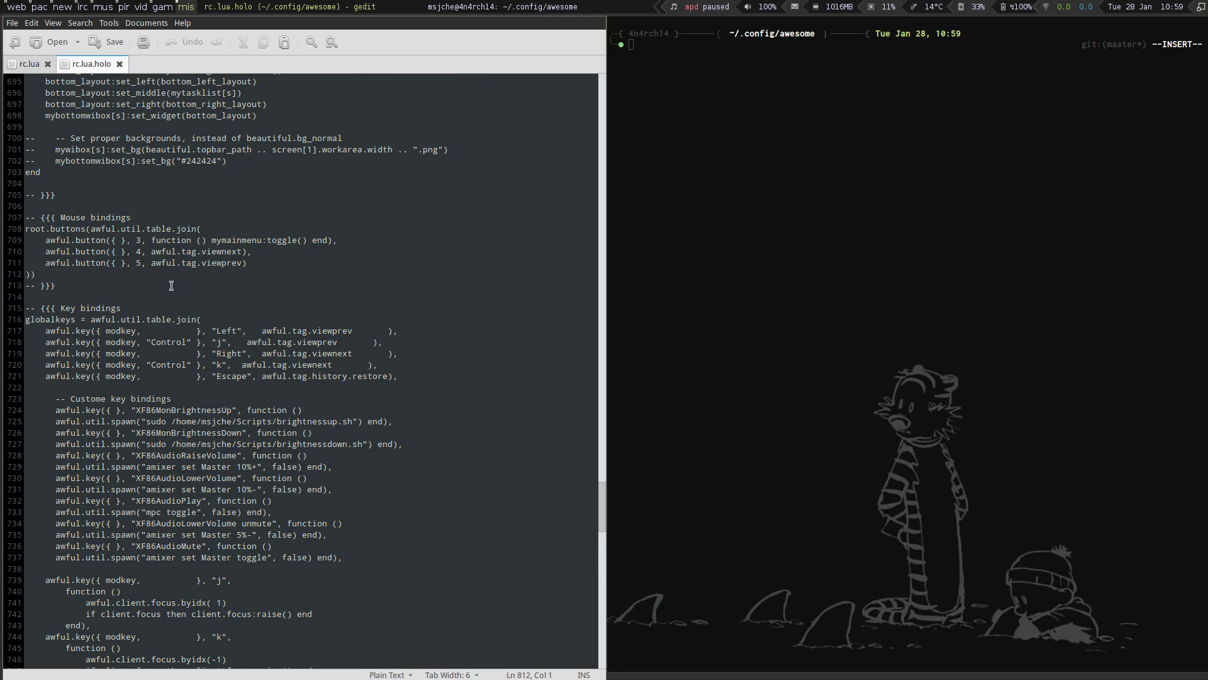
{"action": "scroll", "coordinate": [171, 286], "scroll_direction": "down", "scroll_amount": 4}
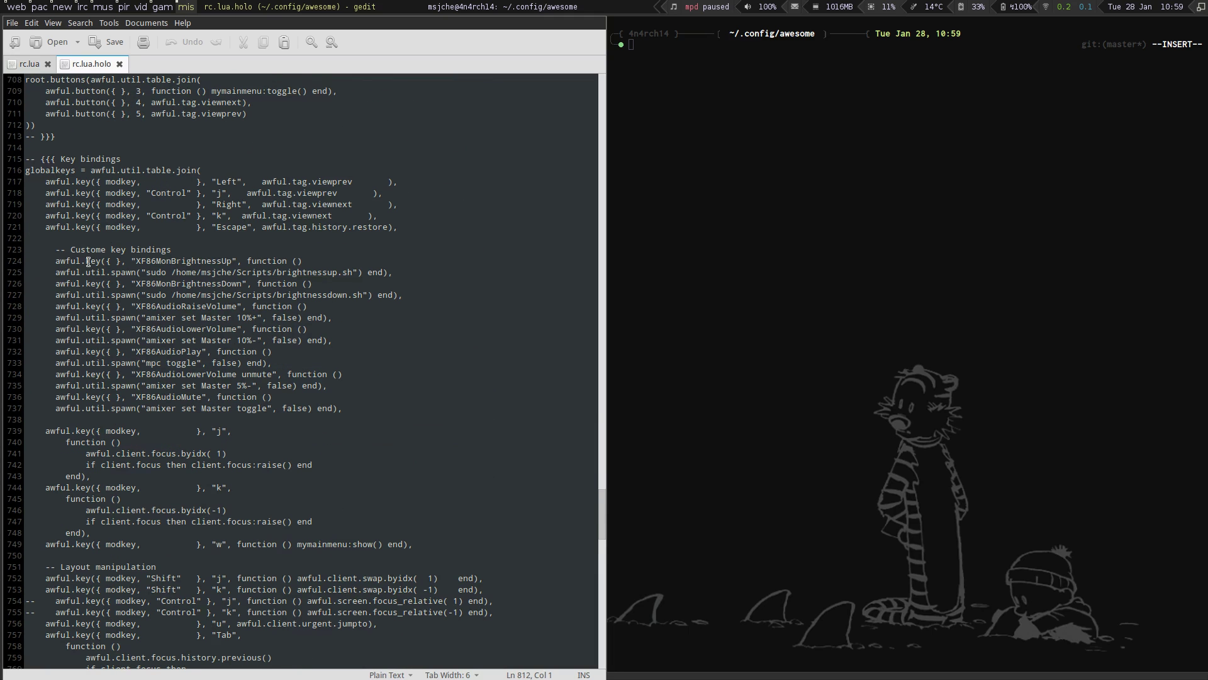
{"action": "left_click_drag", "start_coordinate": [55, 250], "coordinate": [349, 408]}
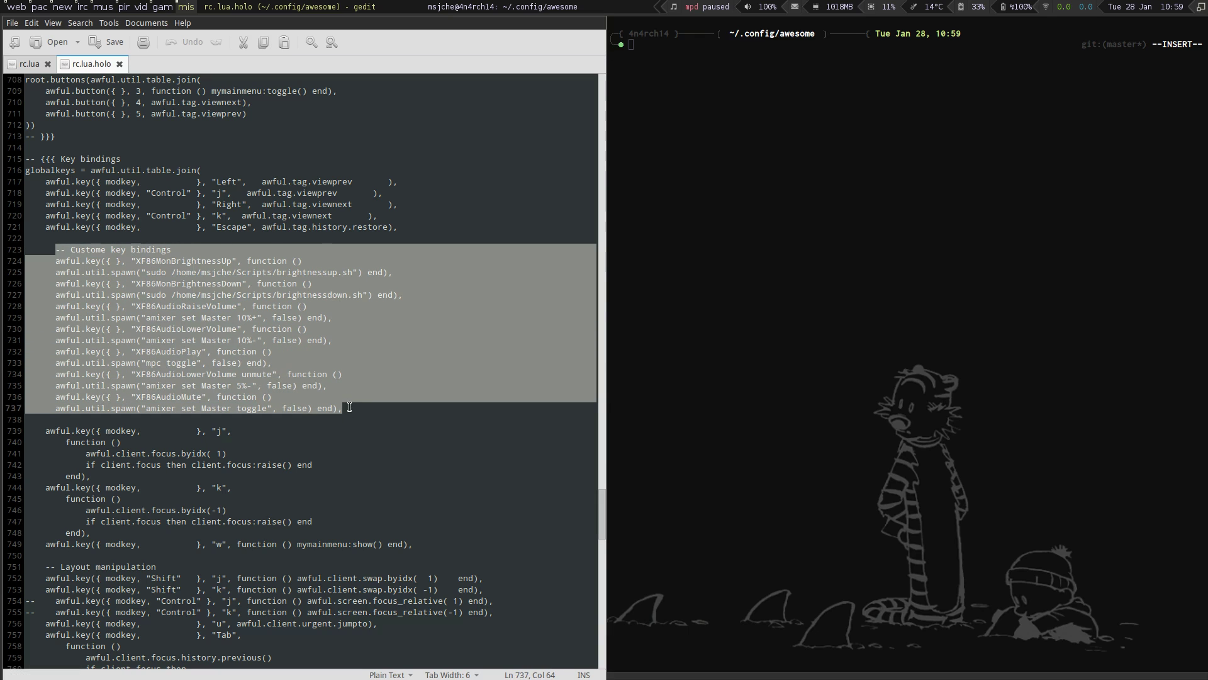
{"action": "right_click", "coordinate": [232, 317]}
{"action": "left_click", "coordinate": [259, 367]}
Step: Paste the custom key bindings into rc.lua at line 411, below the menu binding, and save
{"action": "left_click", "coordinate": [32, 64]}
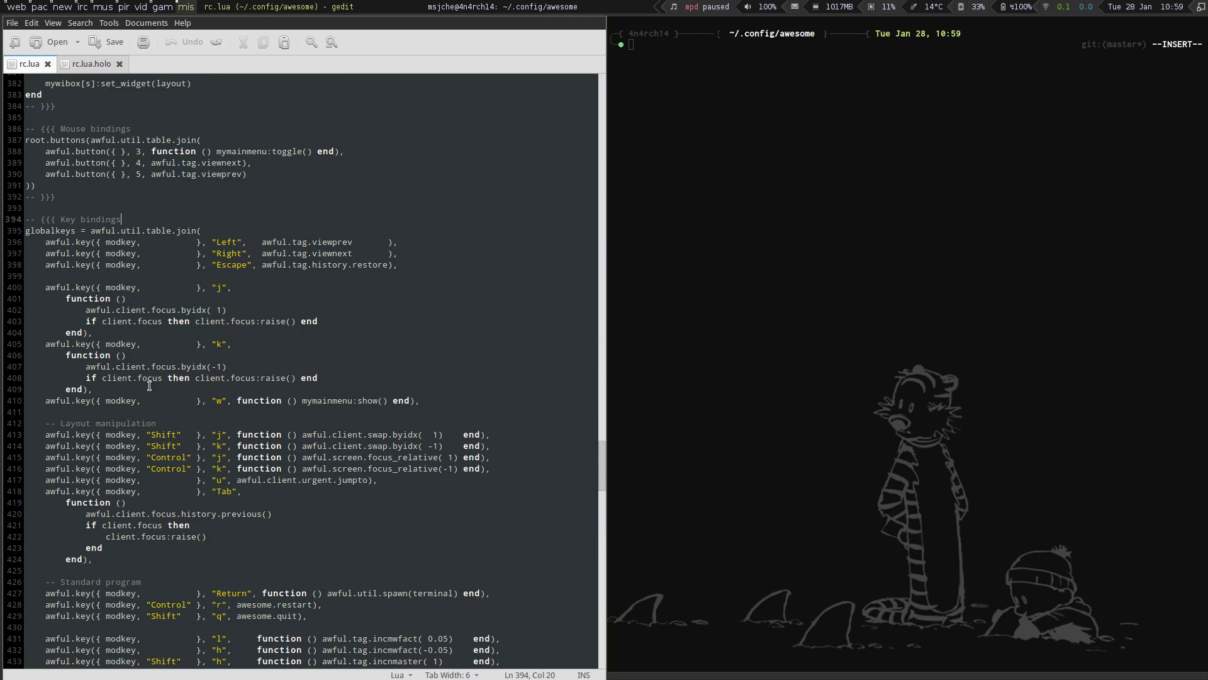
{"action": "left_click", "coordinate": [139, 414]}
{"action": "key", "text": "Return"}
{"action": "key", "text": "Return"}
{"action": "key", "text": "Up"}
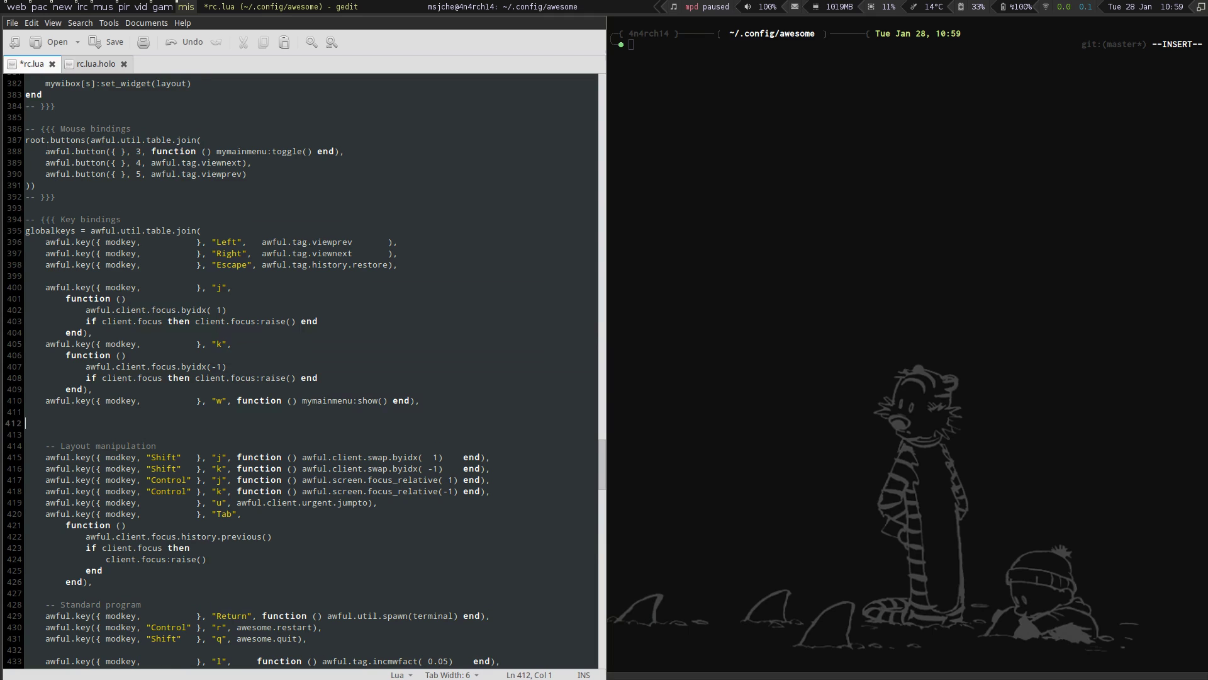
{"action": "type", "text": "-- Custome key bindings \tawful.key({ }, \"XF86MonBrightnessUp\", function () \tawful.util.spawn(\"sudo /home/msjche/Scripts/brightnessup.sh\") end), \tawful.key({ }, \"XF86MonBrightnessDown\", function () \tawful.util.spawn(\"sudo /home/msjche/Scripts/brightnessdown.sh\") end), \tawful.key({ }, \"XF86AudioRaiseVolume\", function () \tawful.util.spawn(\"amixer set Master 10%+\", false) end), \tawful.key({ }, \"XF86AudioLowerVolume\", function () \tawful.util.spawn(\"amixer set Master 10%-\", false) end), \tawful.key({ }, \"XF86AudioPlay\", function () \tawful.util.spawn(\"mpc toggle\", false) end), \tawful.key({ }, \"XF86AudioLowerVolume unmute\", function () \tawful.util.spawn(\"amixer set Master 5%-\", false) end), \tawful.key({ }, \"XF86AudioMute\", function () \tawful.util.spawn(\"amixer set Master toggle\", false) end),"}
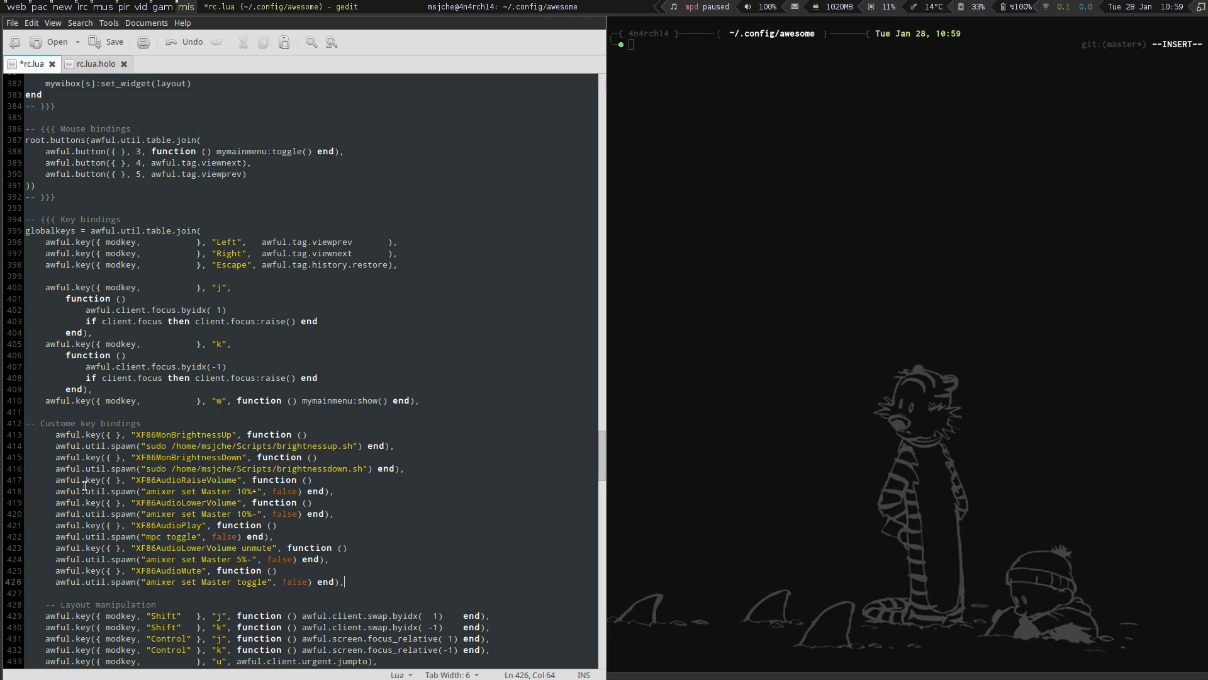
{"action": "key", "text": "ctrl+s"}
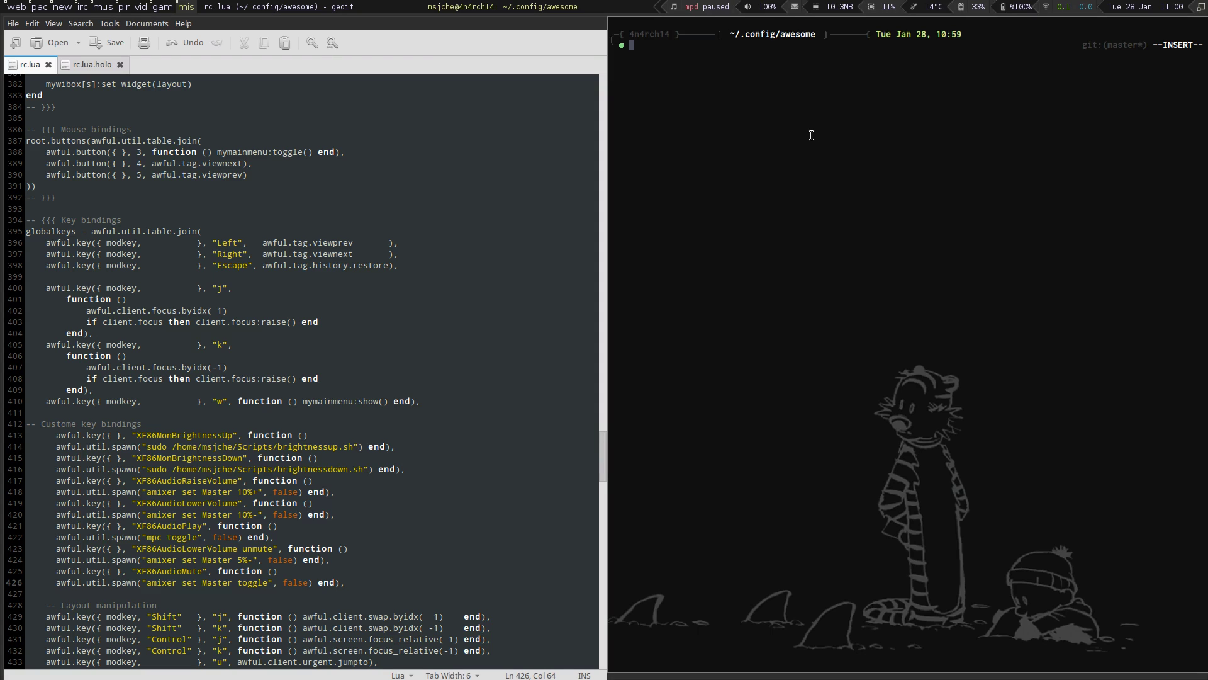
Step: List the /sys/class/backlight/intel_backlight files, then clear the command line
{"action": "type", "text": "ls /sys/class/"}
{"action": "key", "text": "Tab"}
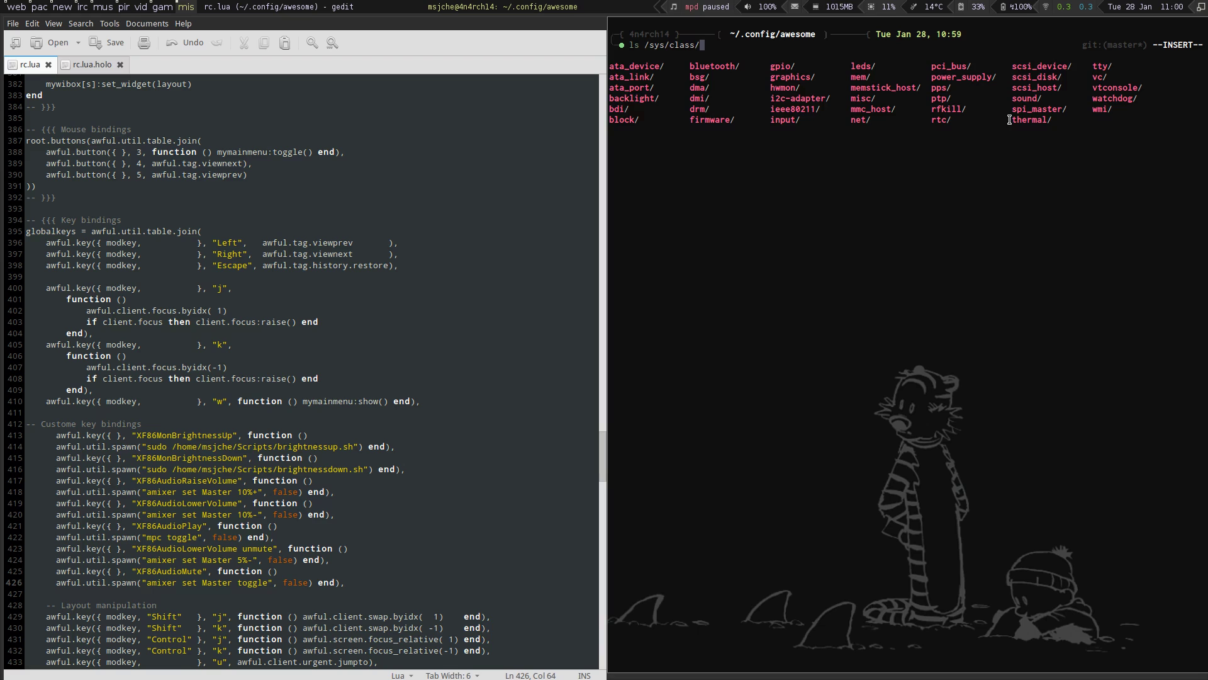
{"action": "type", "text": "back"}
{"action": "key", "text": "Tab"}
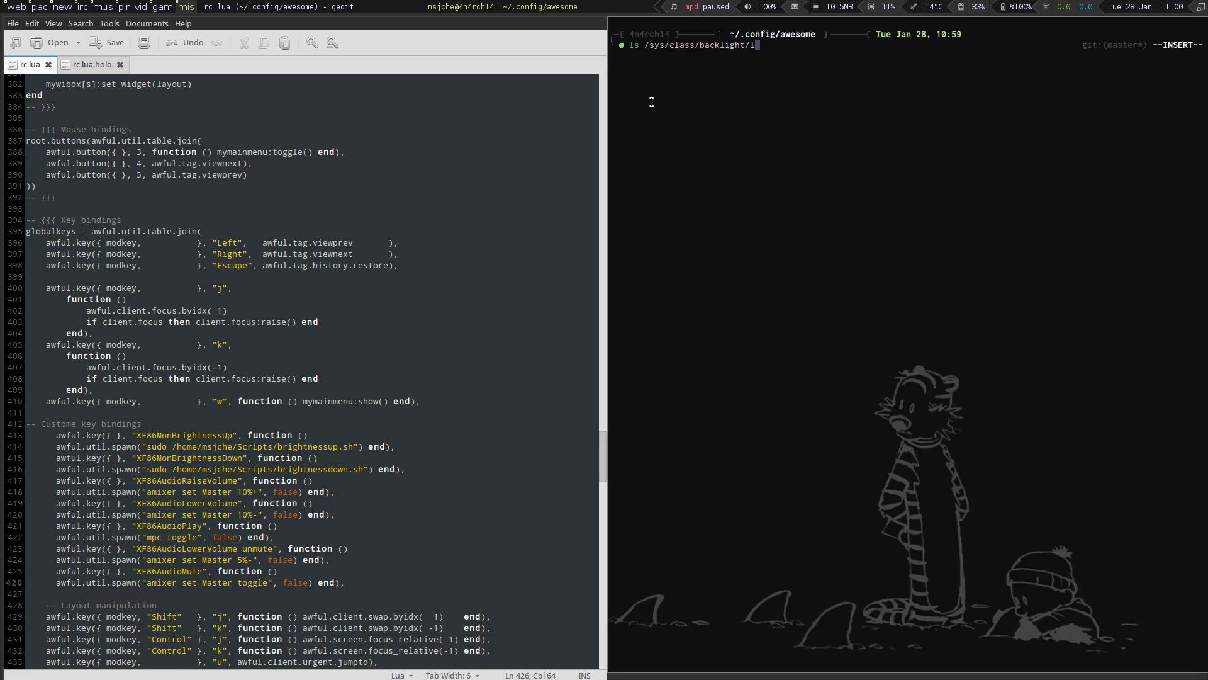
{"action": "key", "text": "Tab"}
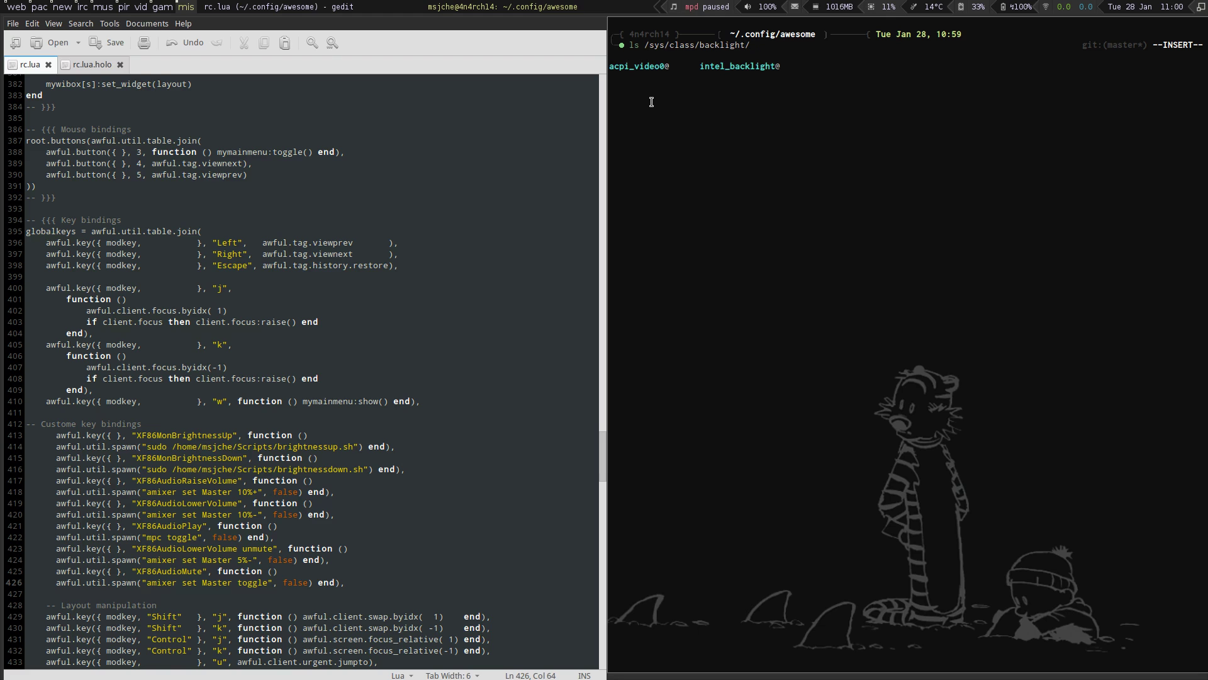
{"action": "type", "text": "i"}
{"action": "key", "text": "Tab"}
{"action": "key", "text": "Tab"}
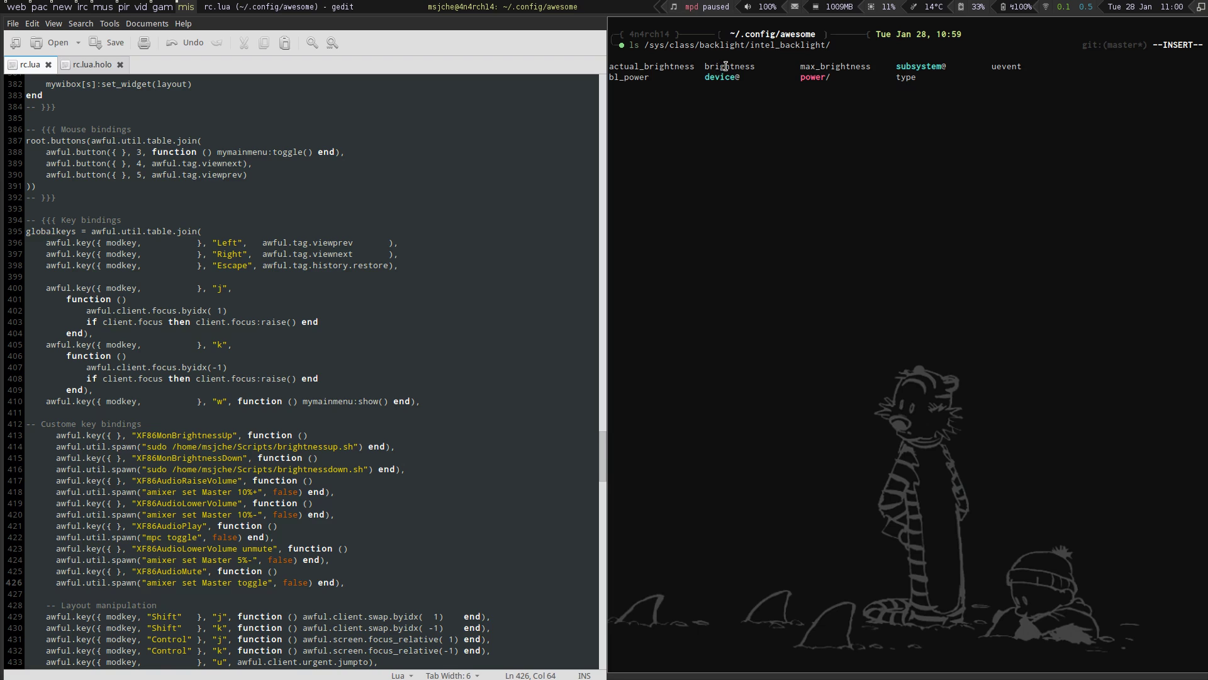
{"action": "key", "text": "Escape"}
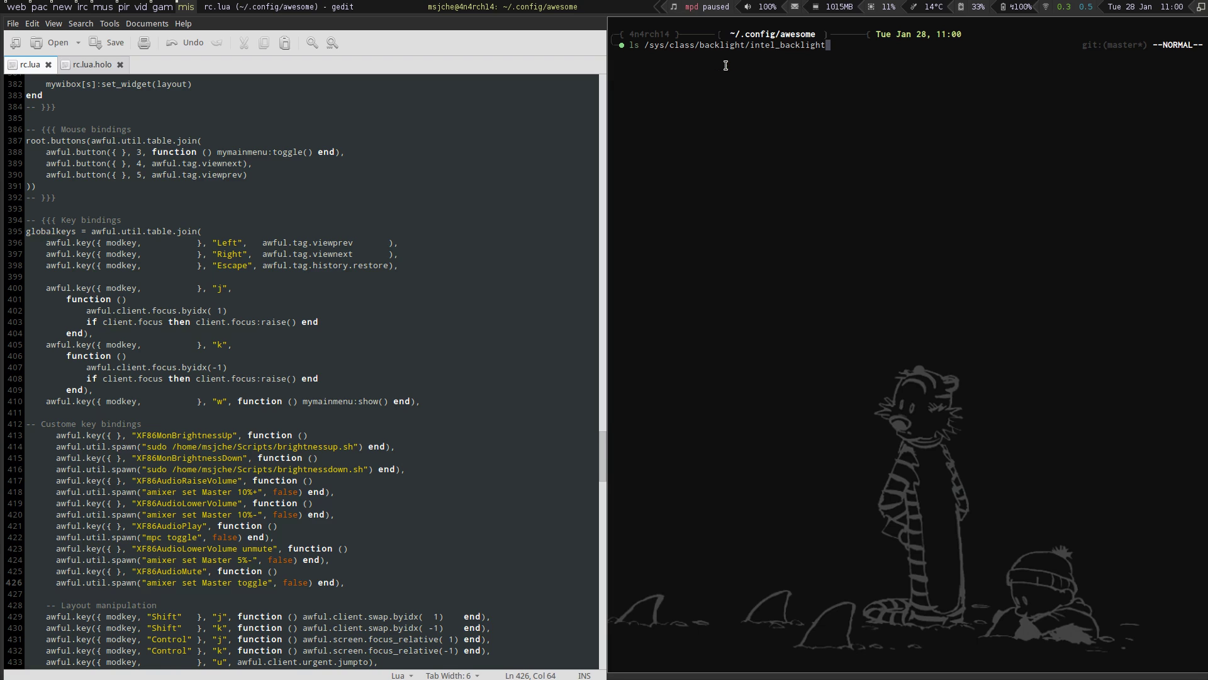
{"action": "key", "text": "d"}
{"action": "key", "text": "d"}
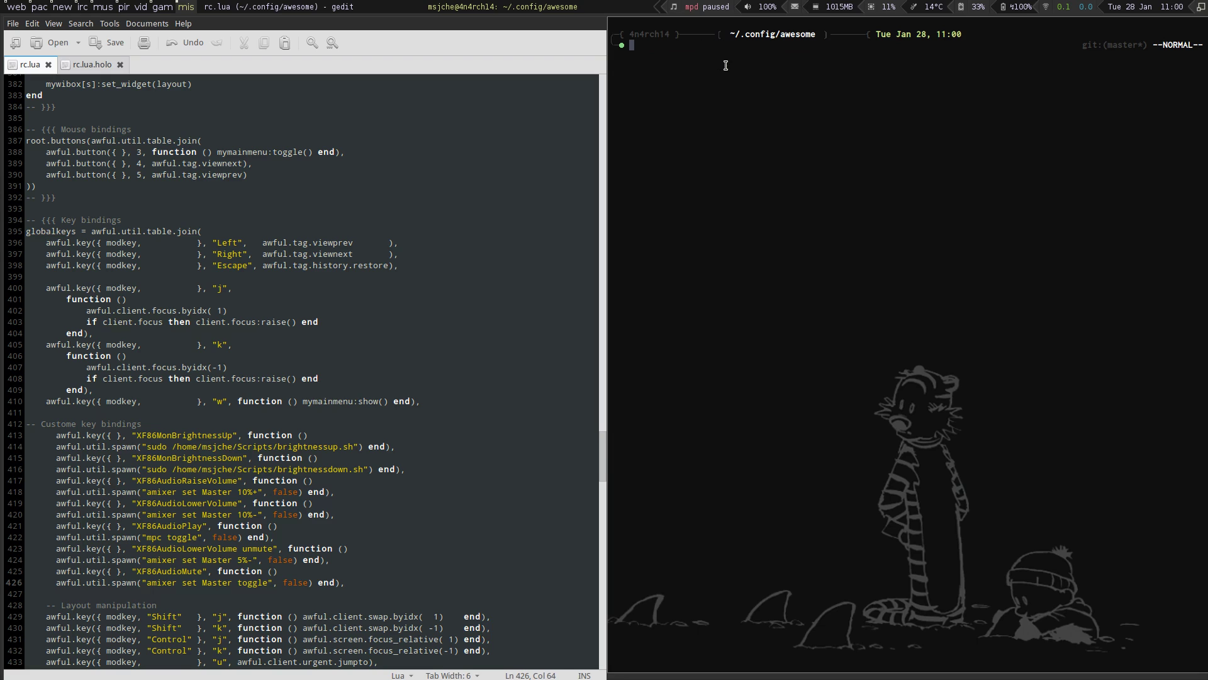
{"action": "type", "text": "ime"}
{"action": "key", "text": "BackSpace"}
{"action": "key", "text": "BackSpace"}
{"action": "key", "text": "Return"}
Step: Go to ~/Scripts and print the contents of brightnessup.sh
{"action": "type", "text": "home"}
{"action": "key", "text": "Return"}
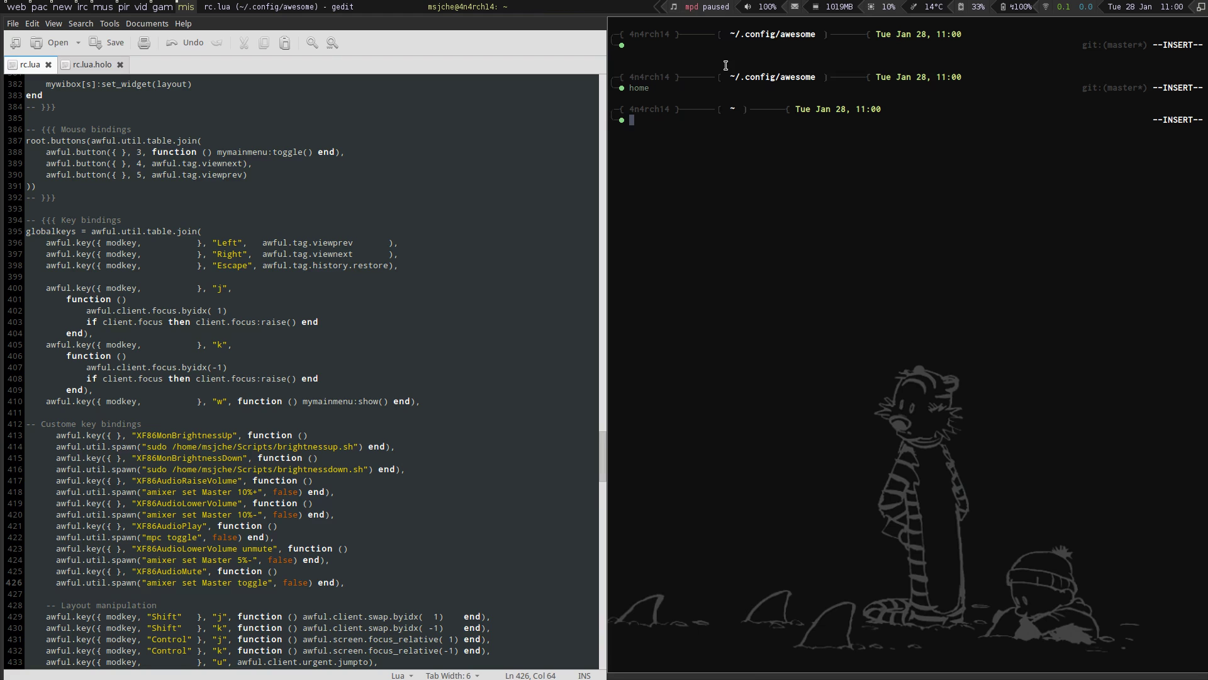
{"action": "type", "text": "Scripts"}
{"action": "key", "text": "Return"}
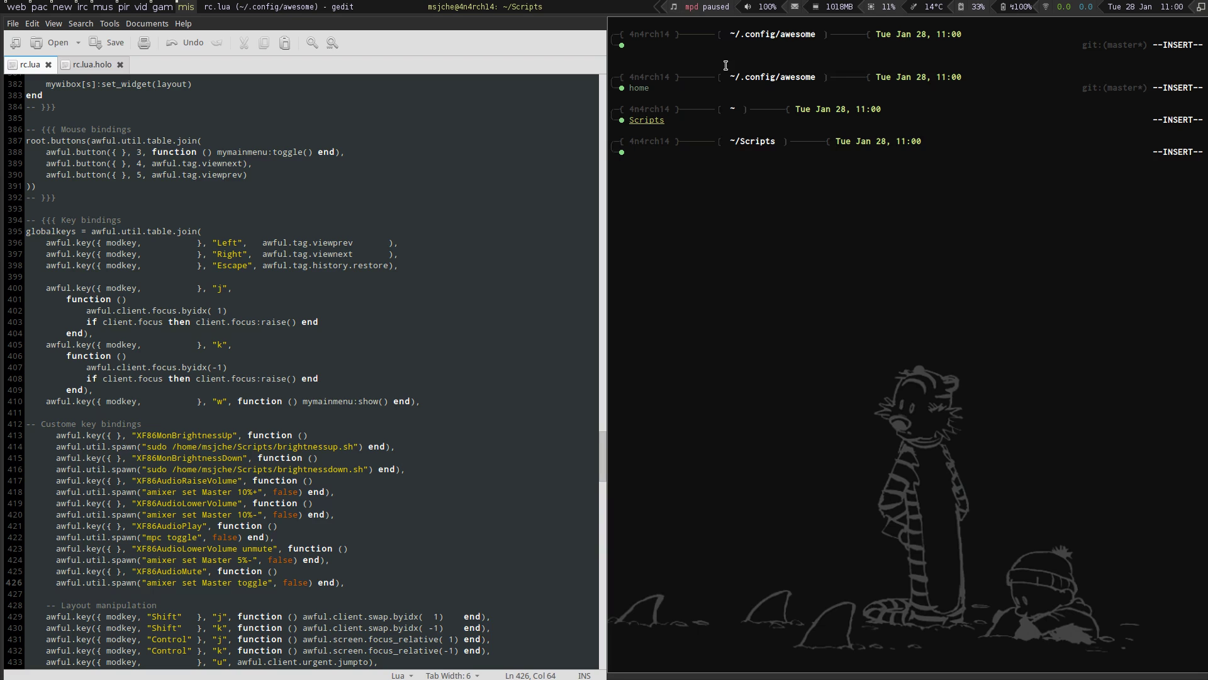
{"action": "type", "text": "cat b"}
{"action": "key", "text": "Tab"}
{"action": "type", "text": "u"}
{"action": "key", "text": "Tab"}
{"action": "key", "text": "Return"}
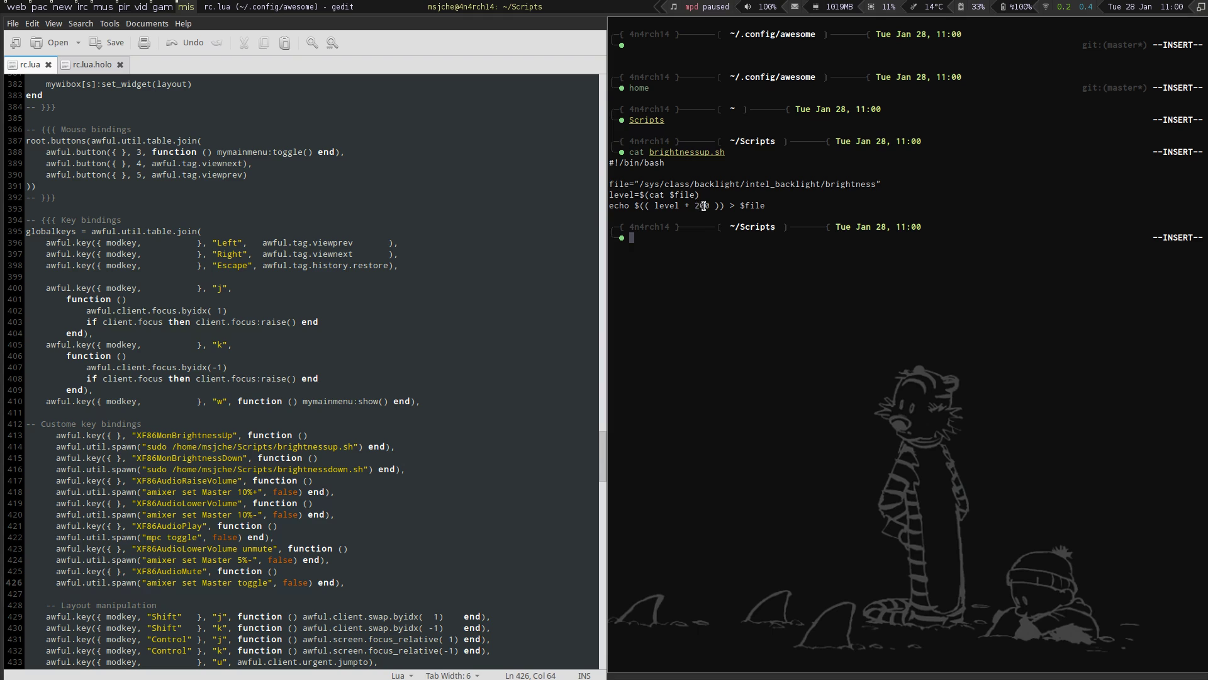
Step: Read the current intel_backlight brightness (800) and start 'vim /etc/sudoers'
{"action": "type", "text": "cat /sys/class/bri"}
{"action": "key", "text": "BackSpace"}
{"action": "key", "text": "BackSpace"}
{"action": "key", "text": "Tab"}
{"action": "type", "text": "b"}
{"action": "key", "text": "Tab"}
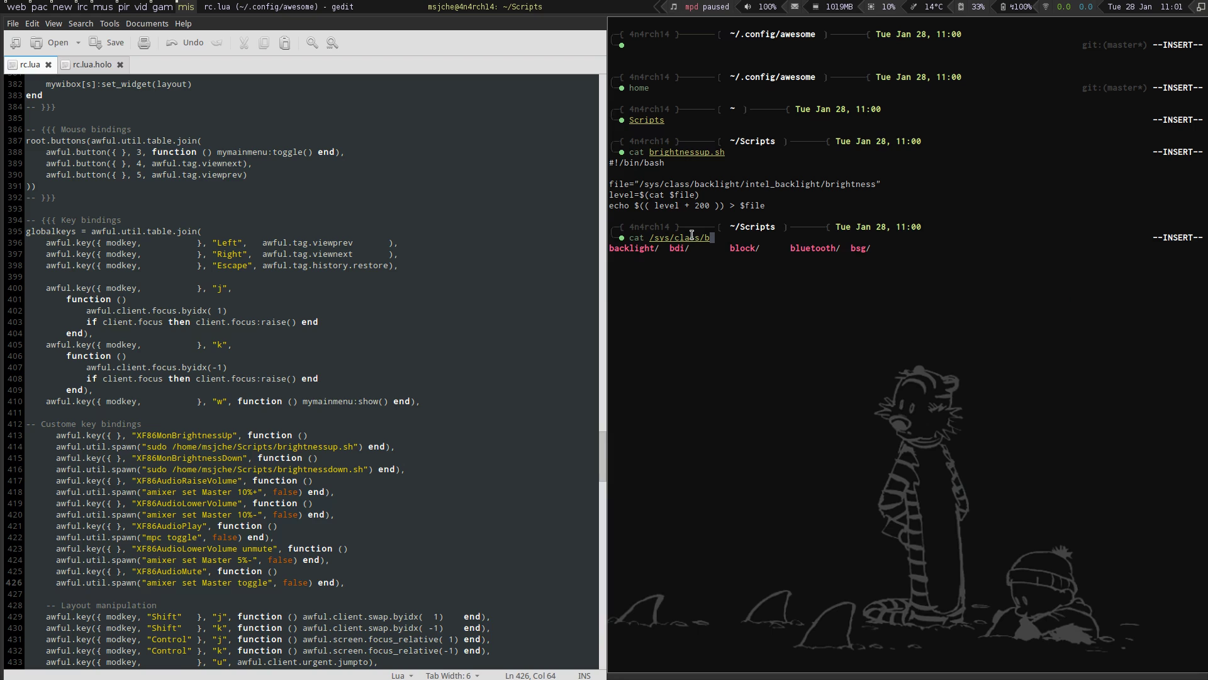
{"action": "type", "text": "a"}
{"action": "key", "text": "Tab"}
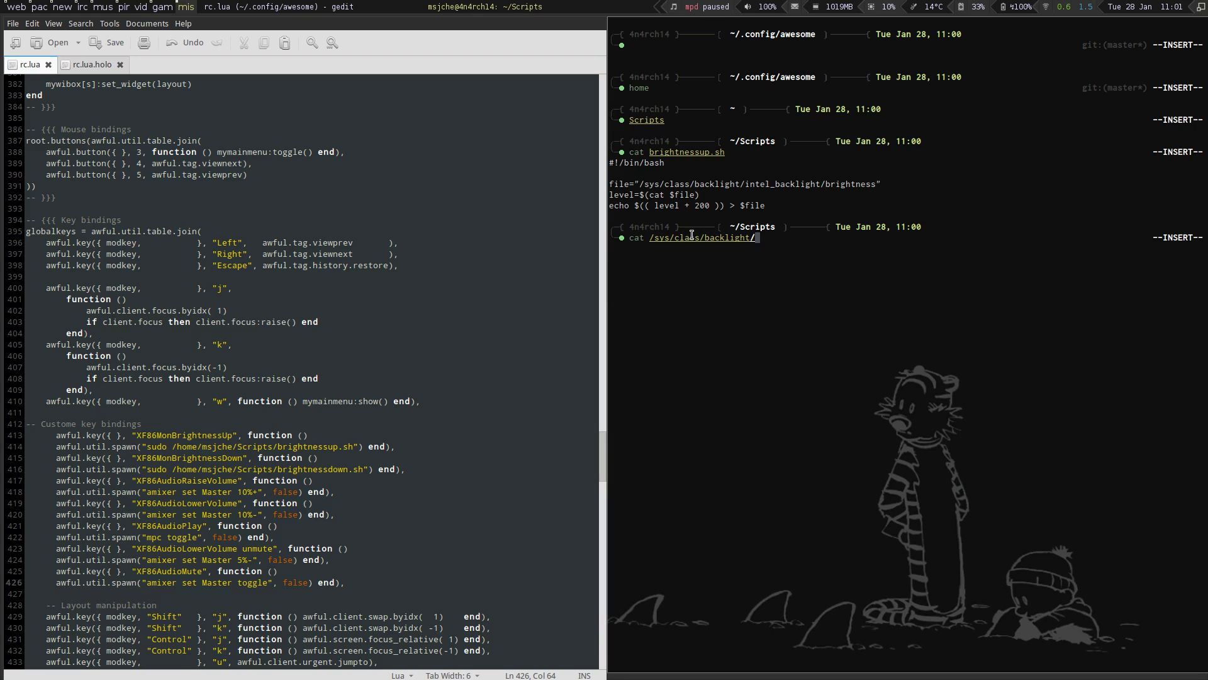
{"action": "key", "text": "Tab"}
{"action": "type", "text": "br"}
{"action": "key", "text": "Tab"}
{"action": "key", "text": "Return"}
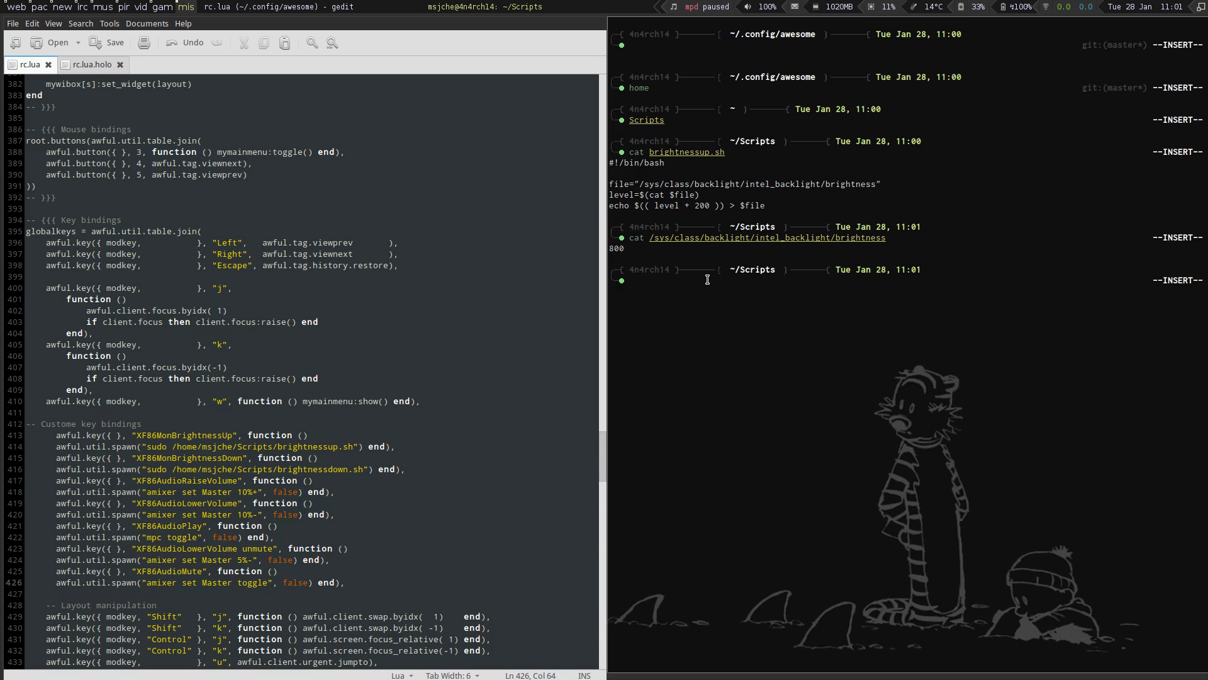
{"action": "type", "text": "vim /etc/sudoers"}
{"action": "key", "text": "Return"}
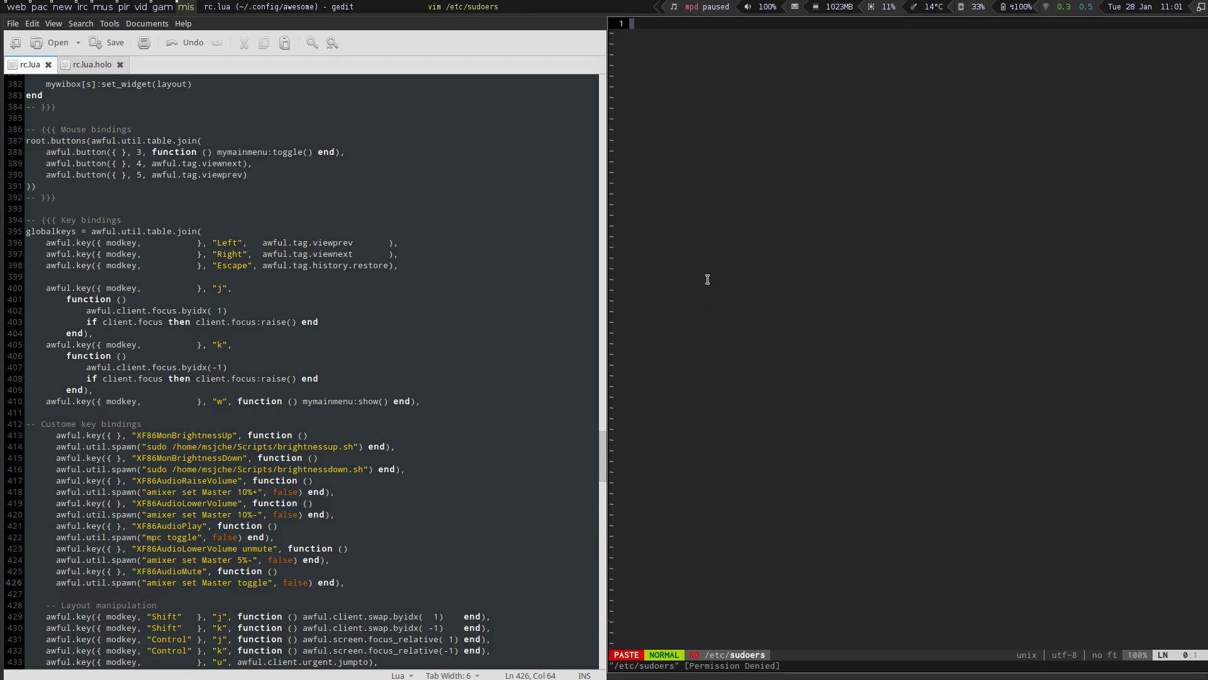
{"action": "type", "text": ":q"}
{"action": "key", "text": "Return"}
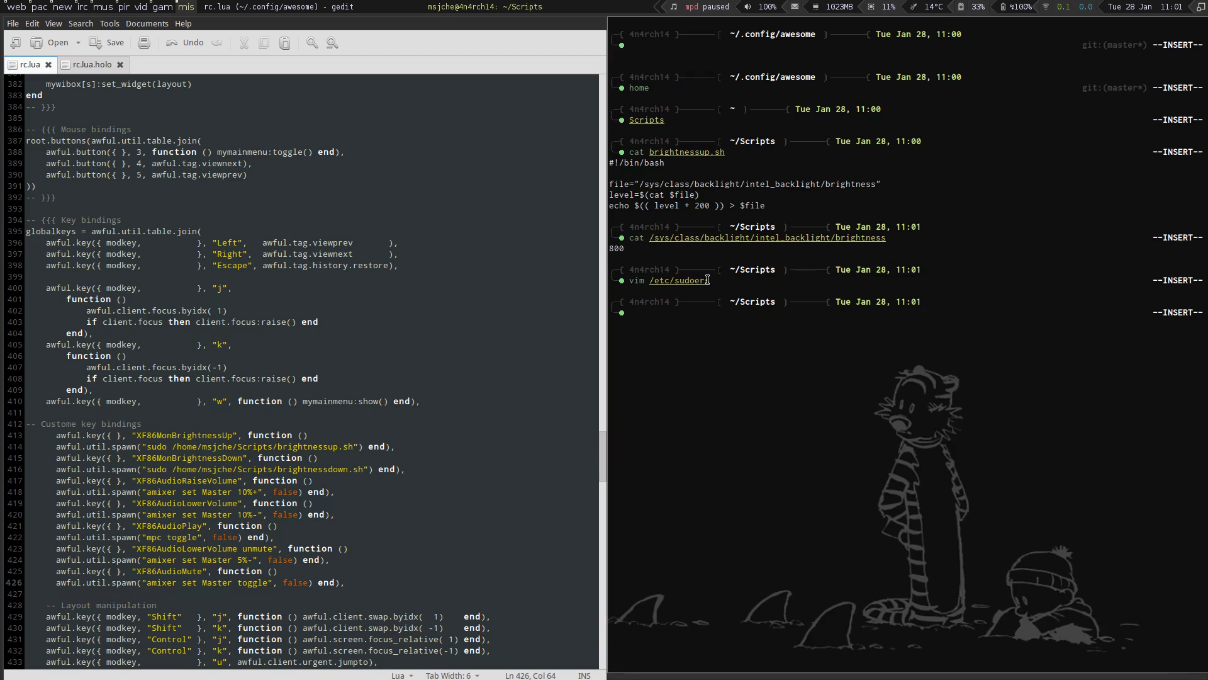
{"action": "type", "text": "vim"}
{"action": "key", "text": "Tab"}
{"action": "type", "text": "/etc/sud"}
{"action": "key", "text": "Tab"}
{"action": "key", "text": "Tab"}
{"action": "key", "text": "Tab"}
{"action": "key", "text": "Tab"}
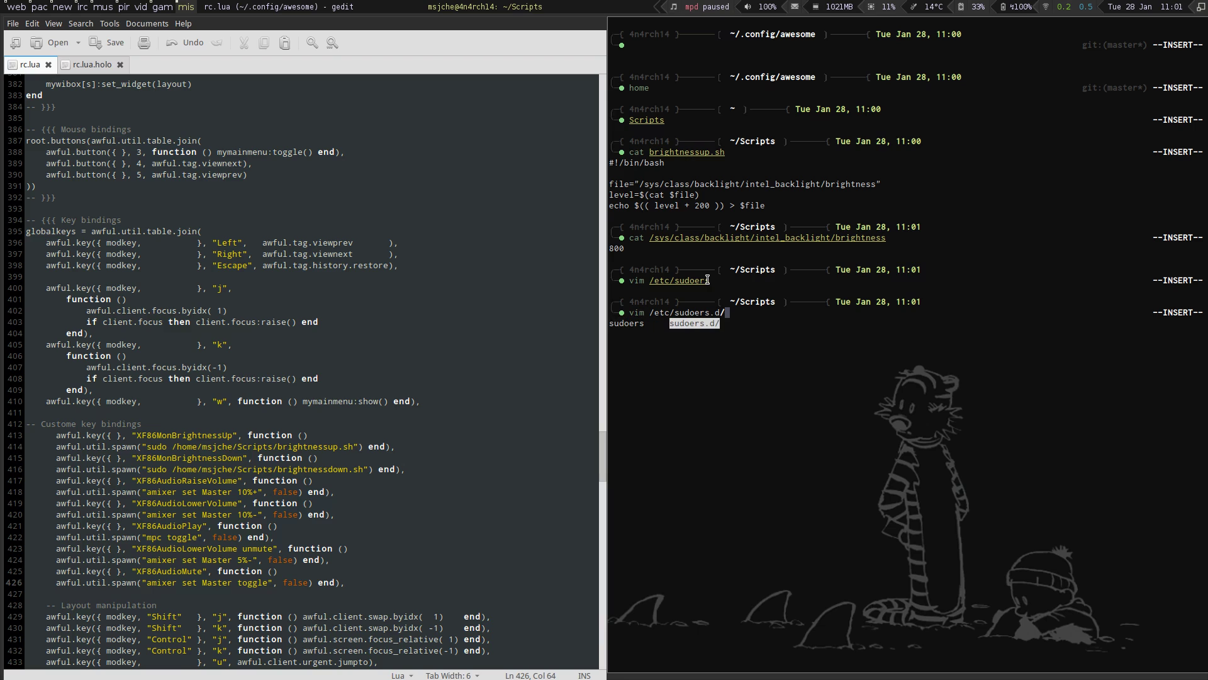
{"action": "key", "text": "Tab"}
{"action": "key", "text": "Return"}
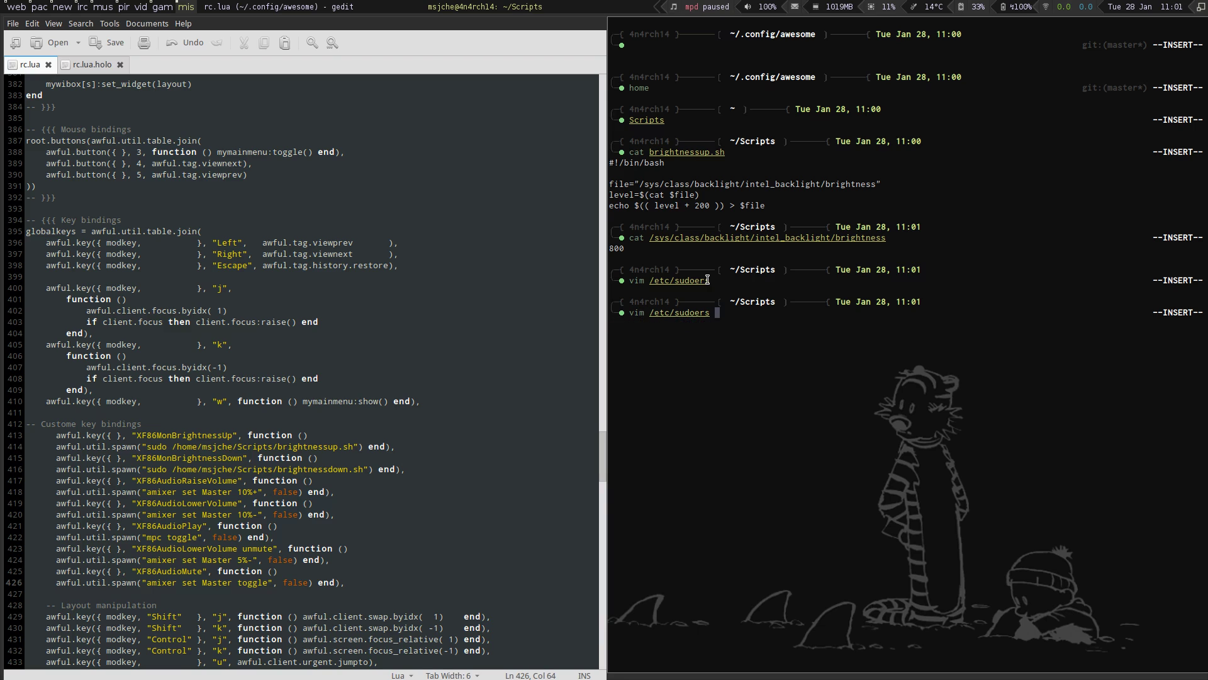
{"action": "key", "text": "Return"}
{"action": "type", "text": ":q"}
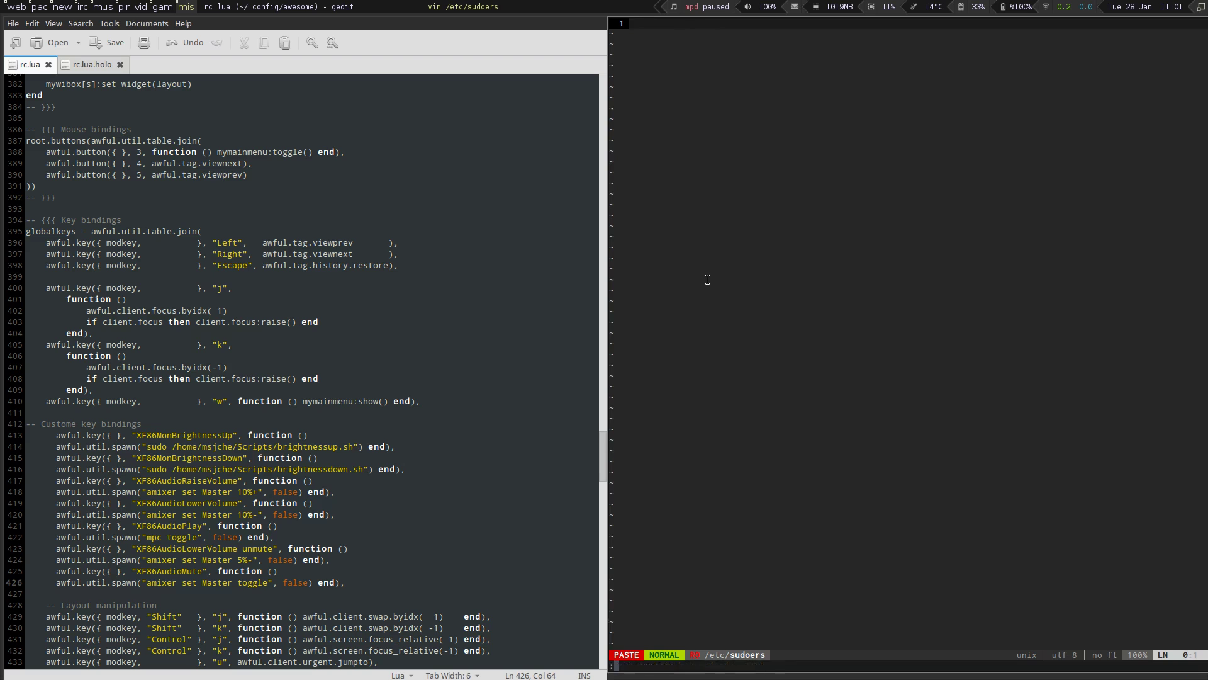
{"action": "key", "text": "Return"}
{"action": "type", "text": "vim /etc/sudoers"}
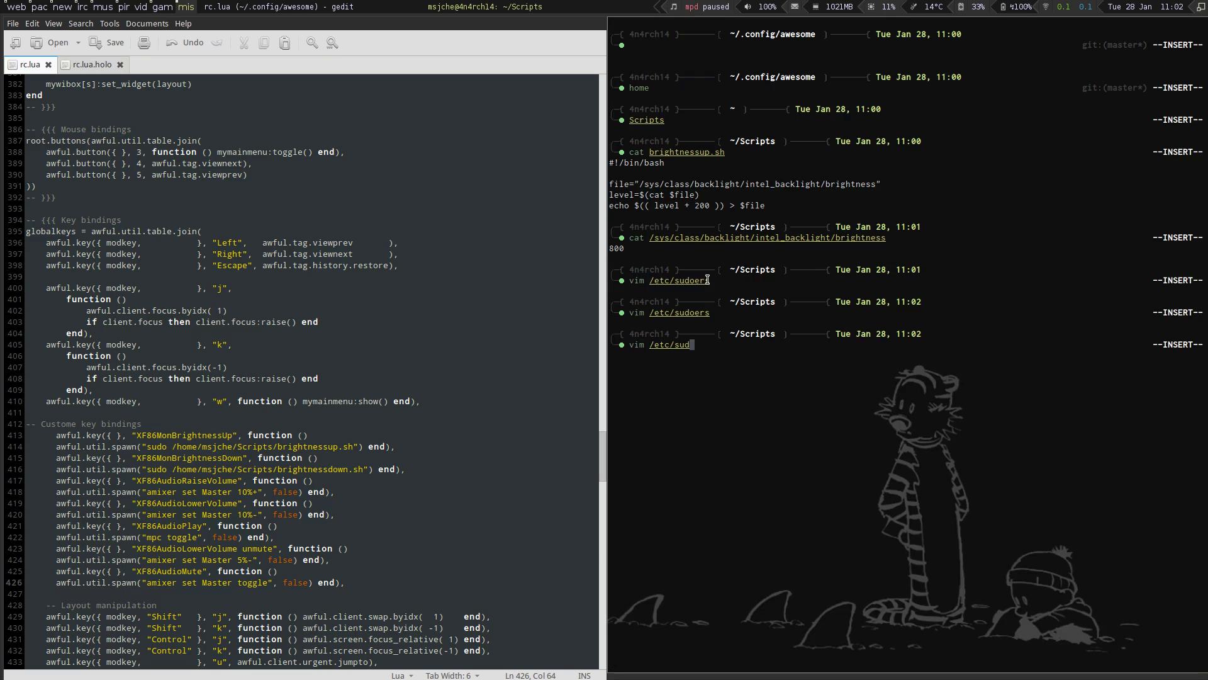
{"action": "type", "text": ".d/"}
{"action": "key", "text": "BackSpace"}
{"action": "key", "text": "BackSpace"}
{"action": "key", "text": "BackSpace"}
{"action": "key", "text": "BackSpace"}
{"action": "key", "text": "BackSpace"}
{"action": "key", "text": "BackSpace"}
{"action": "key", "text": "BackSpace"}
{"action": "key", "text": "BackSpace"}
{"action": "key", "text": "BackSpace"}
{"action": "key", "text": "BackSpace"}
{"action": "key", "text": "BackSpace"}
{"action": "key", "text": "BackSpace"}
{"action": "key", "text": "BackSpace"}
{"action": "key", "text": "BackSpace"}
{"action": "key", "text": "BackSpace"}
{"action": "key", "text": "BackSpace"}
{"action": "key", "text": "BackSpace"}
{"action": "key", "text": "BackSpace"}
{"action": "key", "text": "BackSpace"}
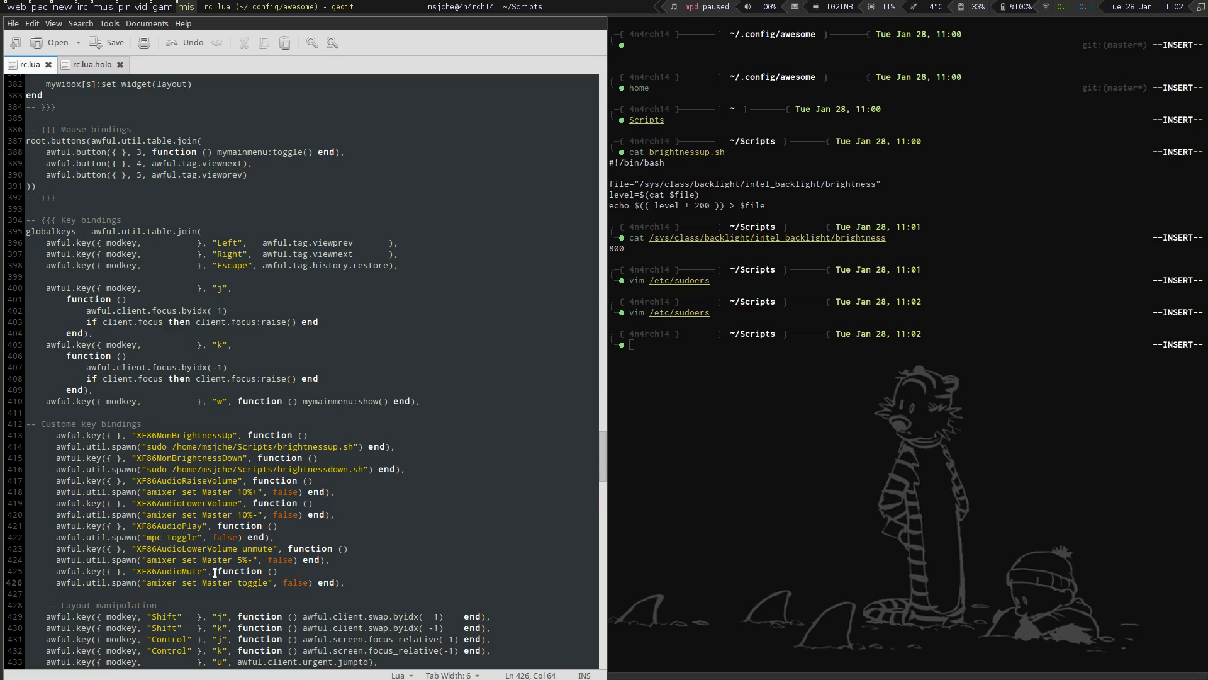
Step: Save rc.lua and cycle through the mail and web tags back to the editor
{"action": "key", "text": "ctrl+s"}
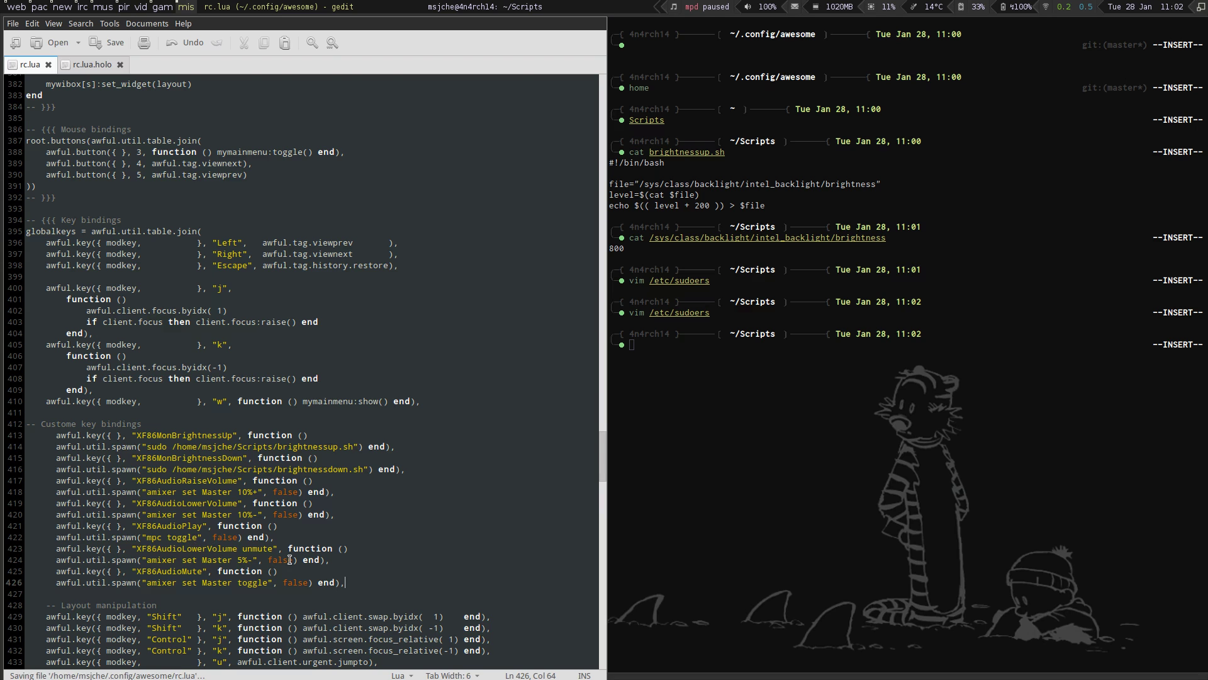
{"action": "key", "text": "super+3"}
{"action": "key", "text": "super+1"}
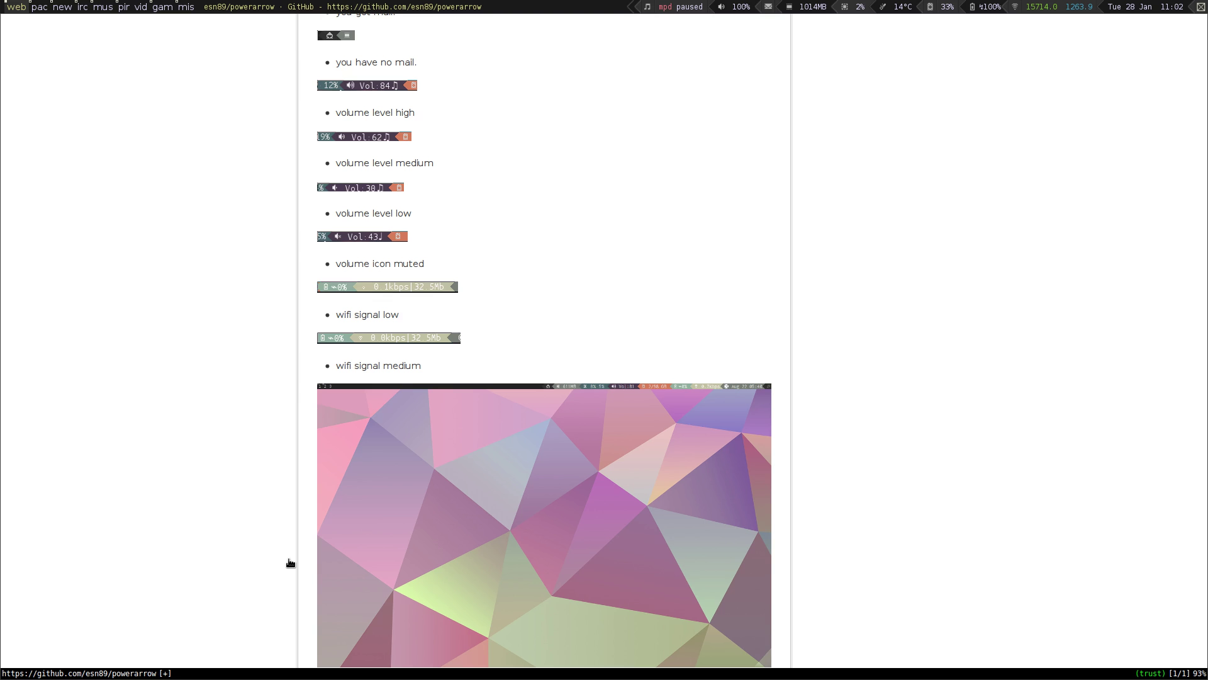
{"action": "key", "text": "super+9"}
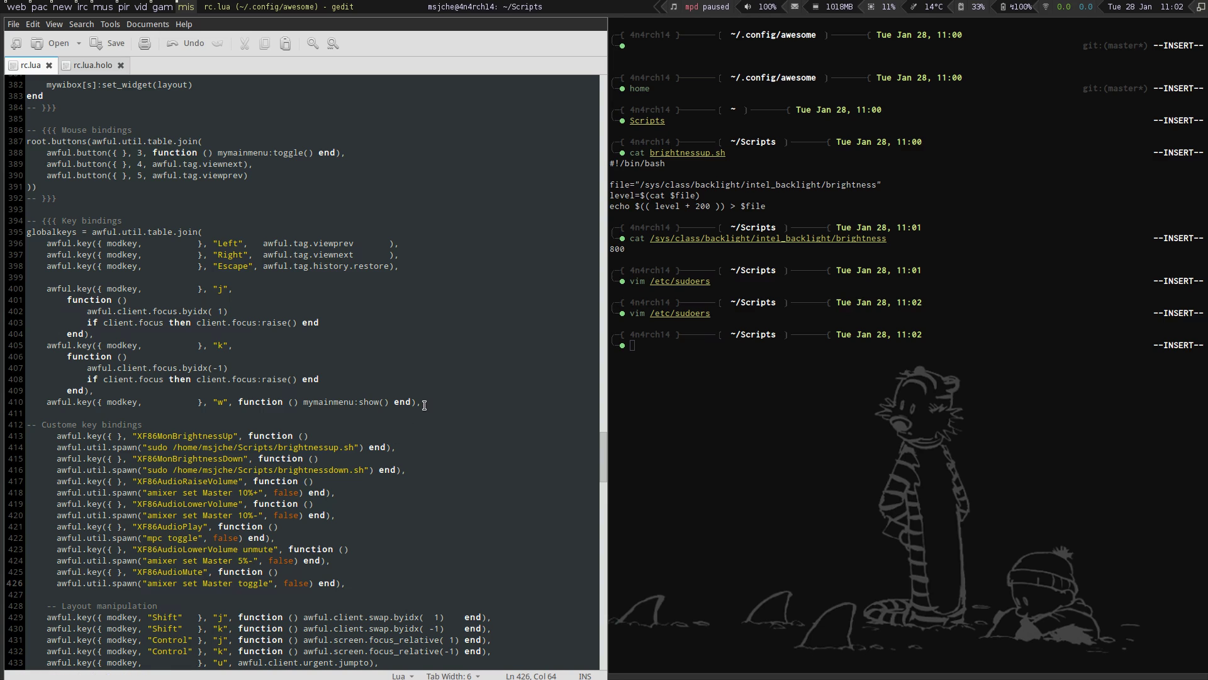
Step: Test the keys: Play starts then pauses music, Volume Down lowers 100% to 90%
{"action": "key", "text": "XF86AudioPlay"}
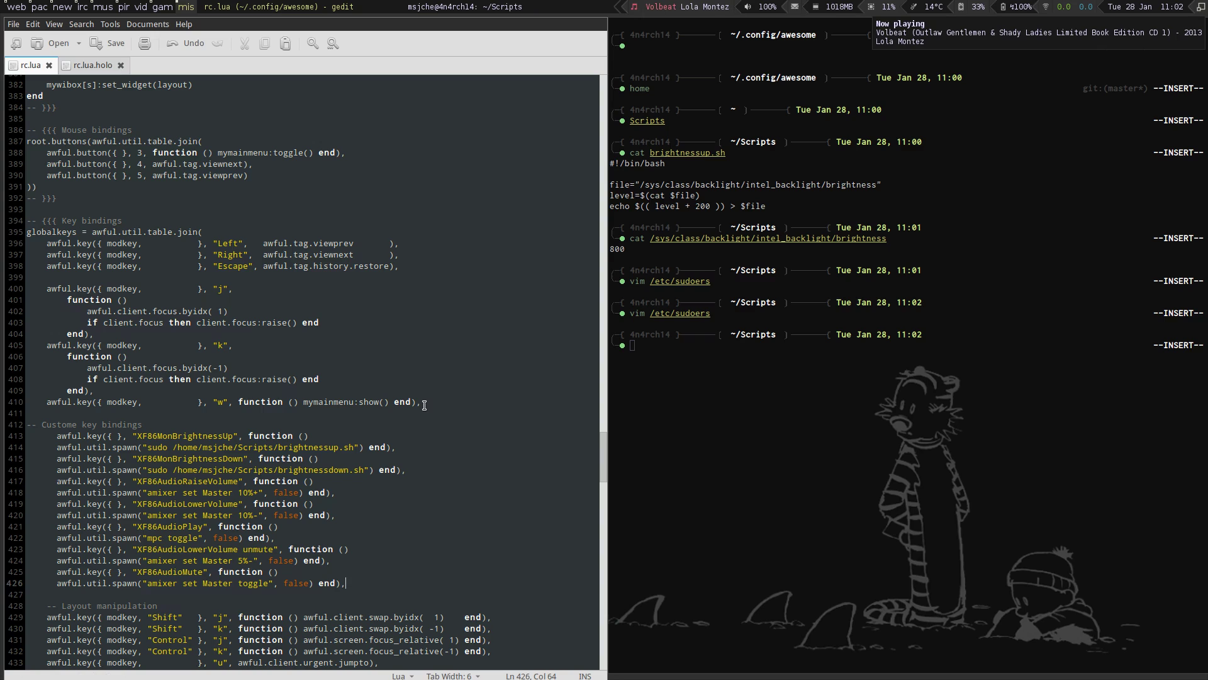
{"action": "key", "text": "XF86AudioPlay"}
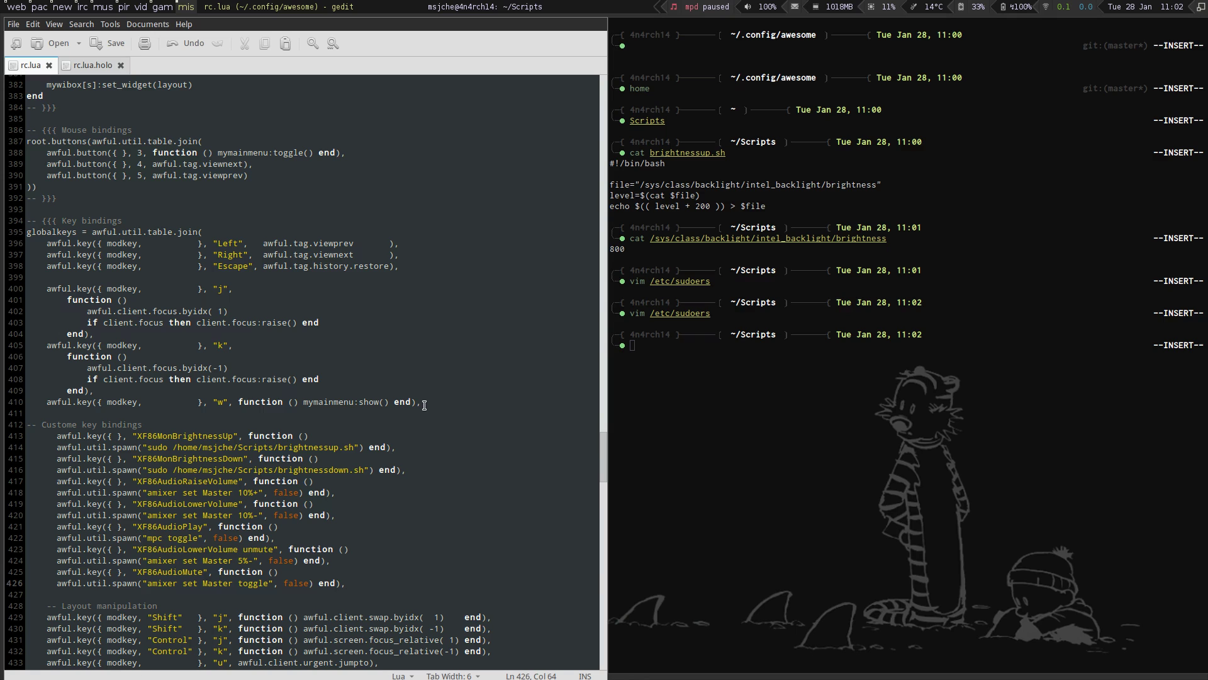
{"action": "key", "text": "XF86AudioLowerVolume"}
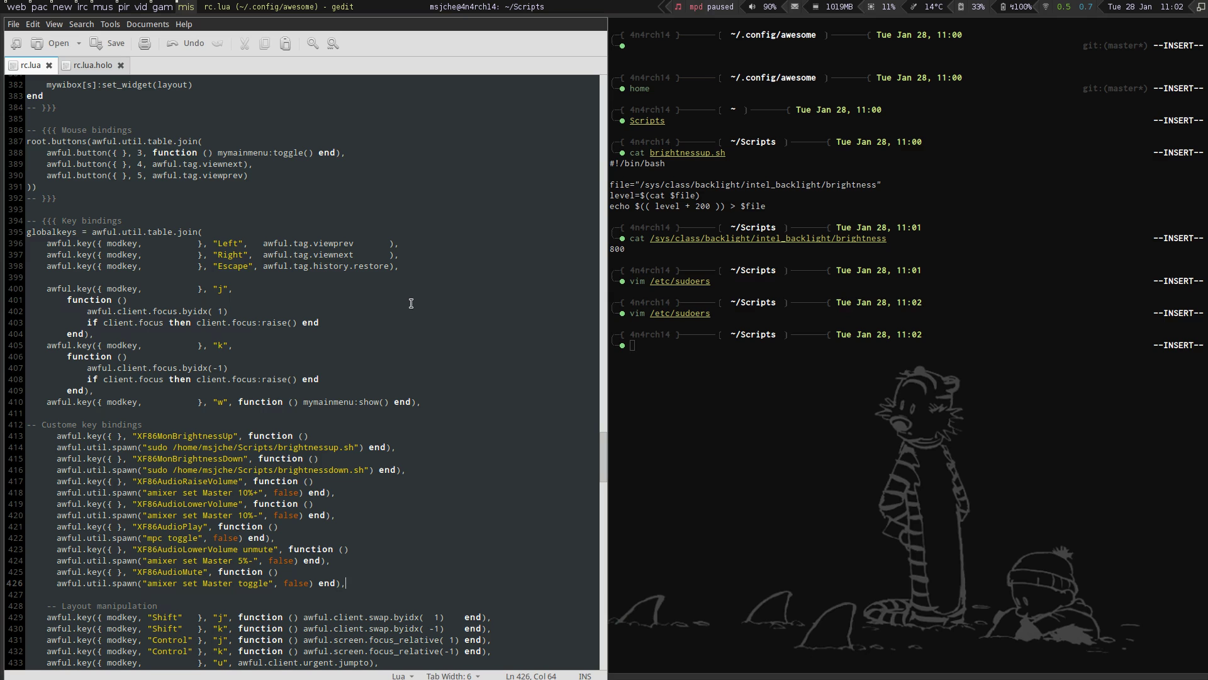
Step: Bring up rc.lua.holo and scroll past Layout manipulation and Standard program bindings to Widgets popups
{"action": "left_click", "coordinate": [92, 61]}
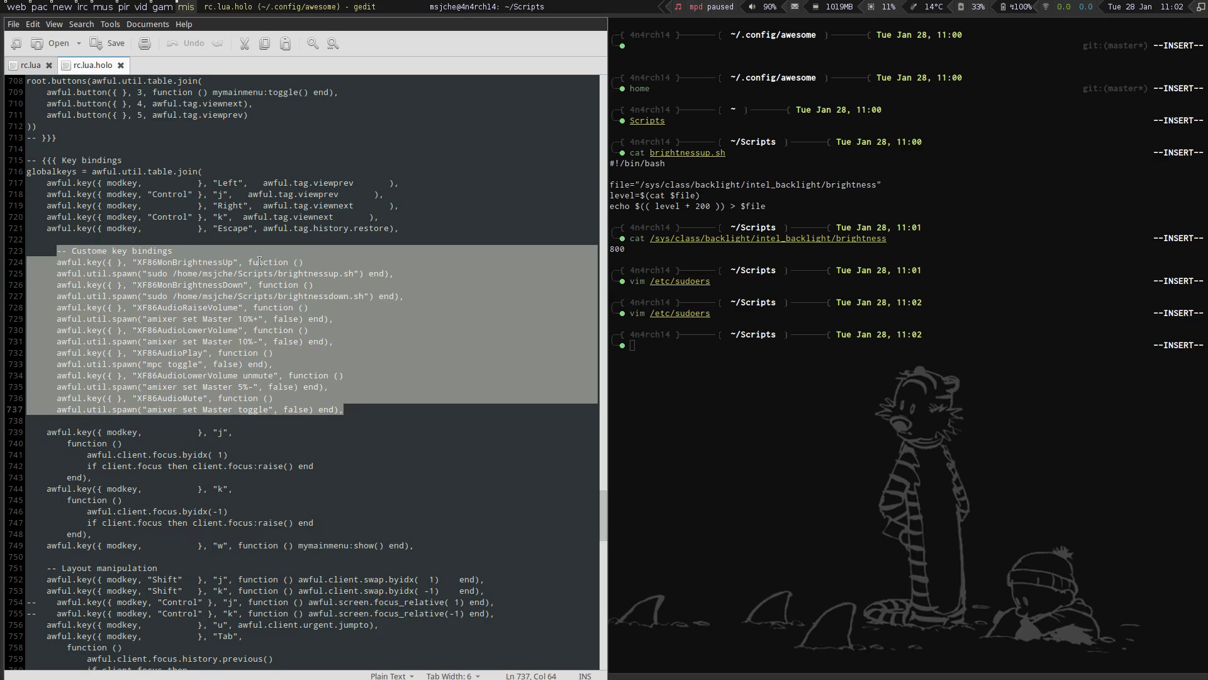
{"action": "left_click", "coordinate": [260, 340]}
{"action": "scroll", "coordinate": [264, 352], "scroll_direction": "down", "scroll_amount": 4}
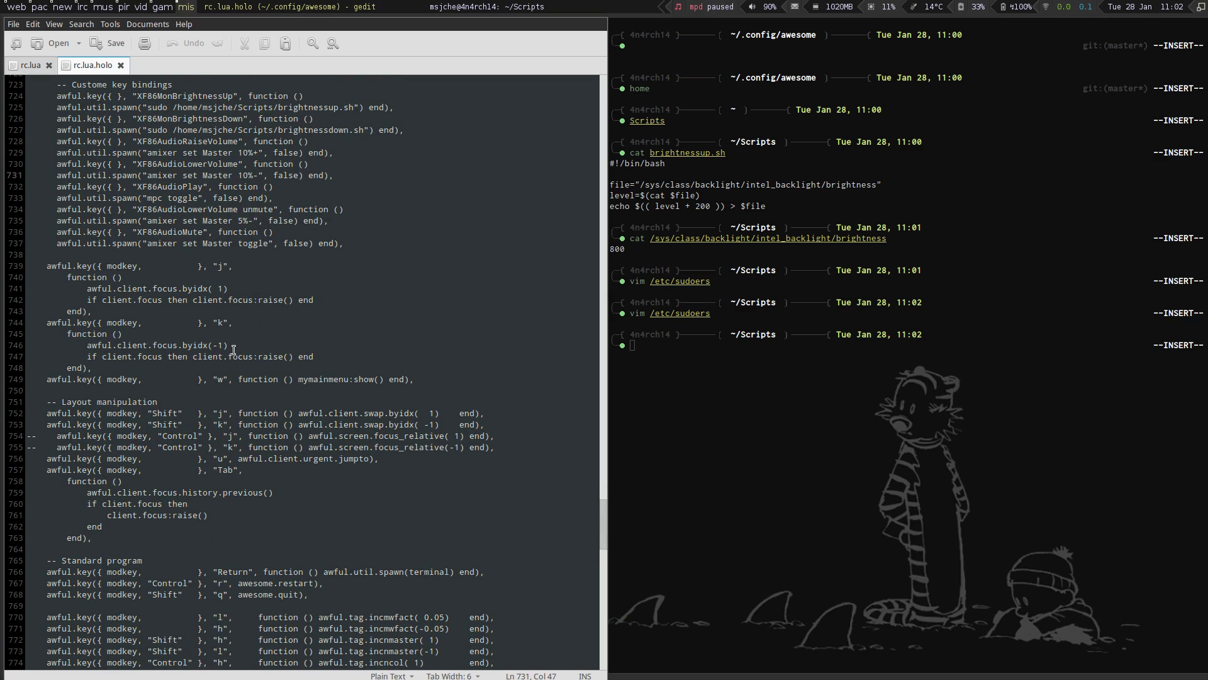
{"action": "scroll", "coordinate": [234, 350], "scroll_direction": "down", "scroll_amount": 3}
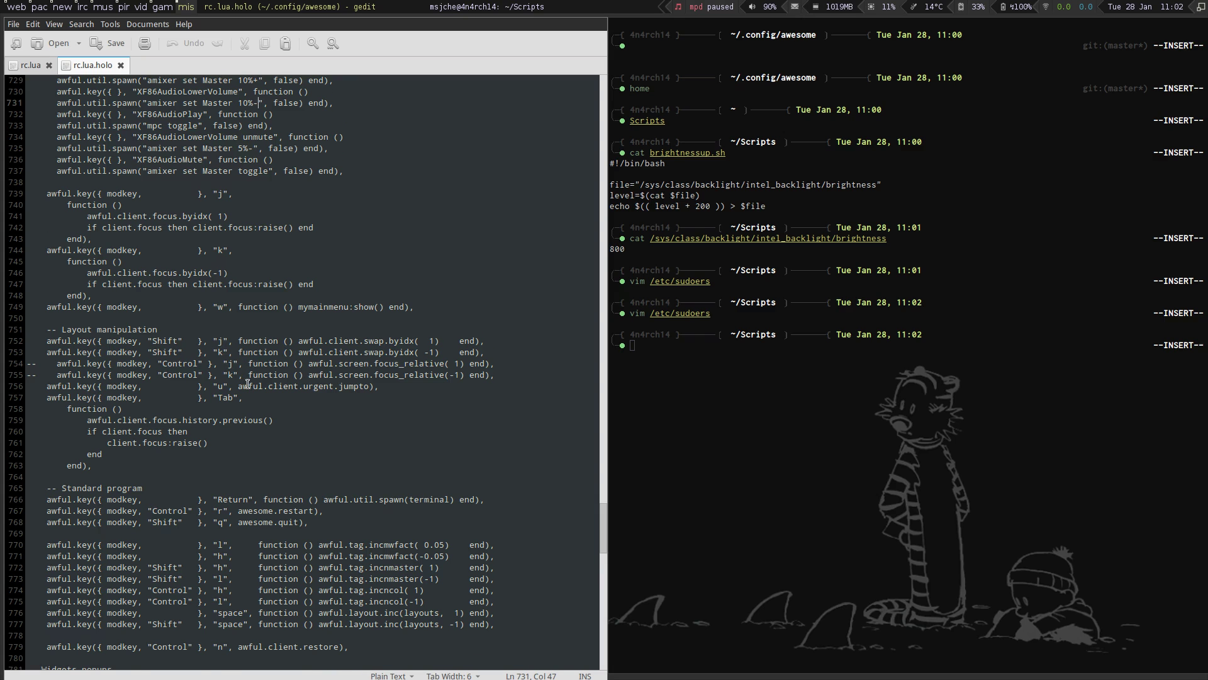
{"action": "scroll", "coordinate": [247, 384], "scroll_direction": "down", "scroll_amount": 5}
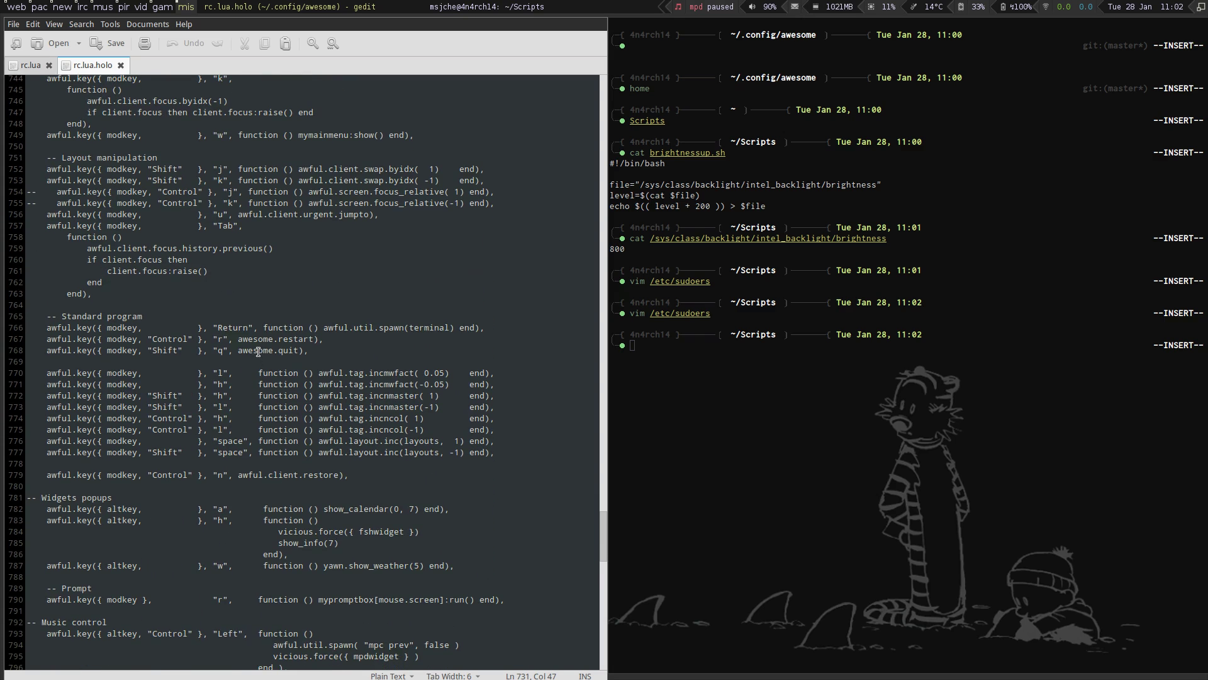
{"action": "scroll", "coordinate": [243, 344], "scroll_direction": "down", "scroll_amount": 2}
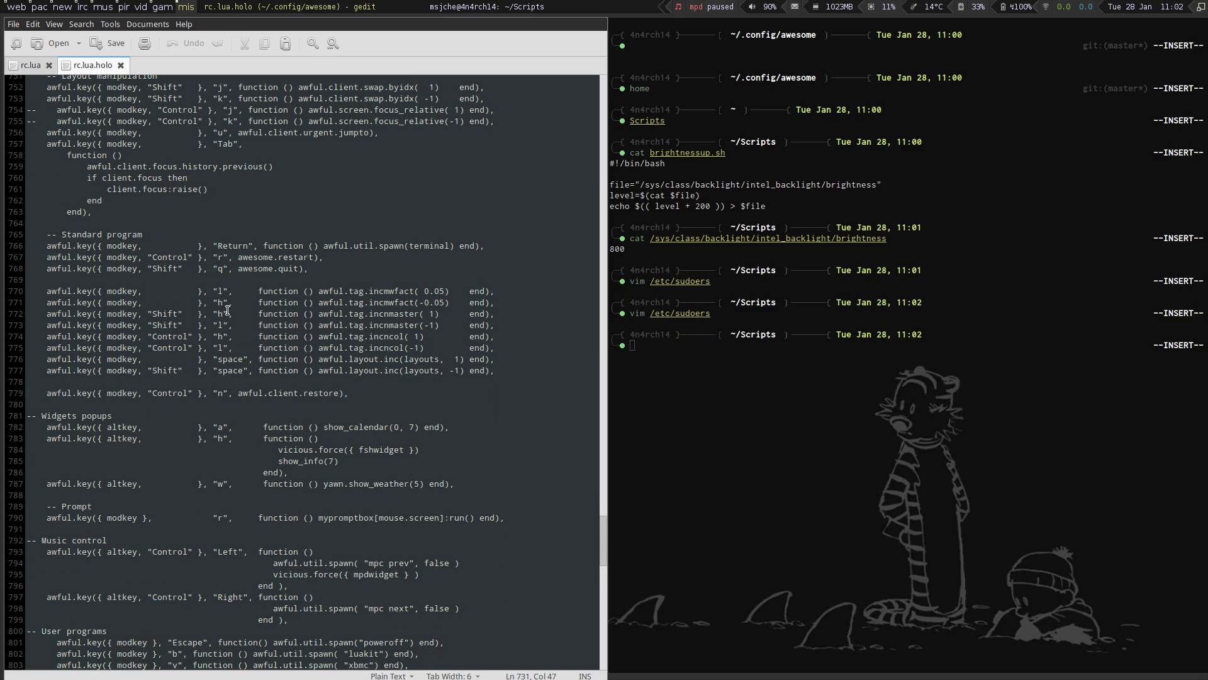
{"action": "scroll", "coordinate": [194, 367], "scroll_direction": "down", "scroll_amount": 3}
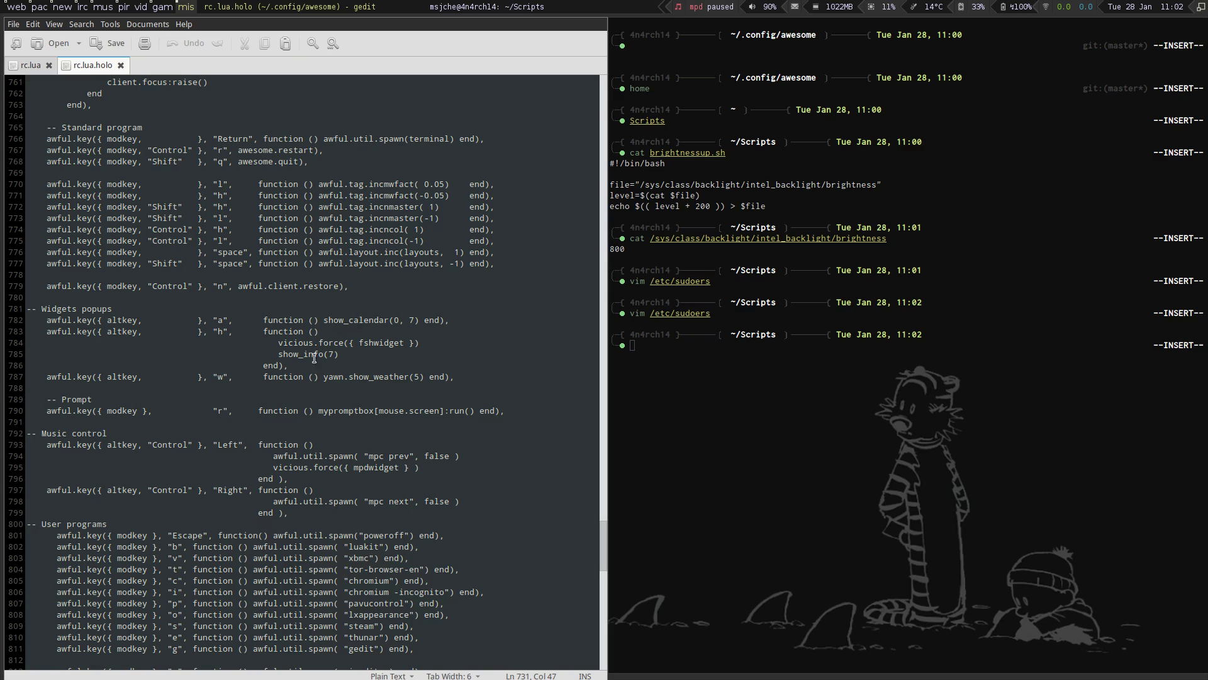
Step: Copy the Widgets popups key bindings (lines 781-786) from rc.lua.holo
{"action": "left_click_drag", "start_coordinate": [303, 363], "coordinate": [20, 309]}
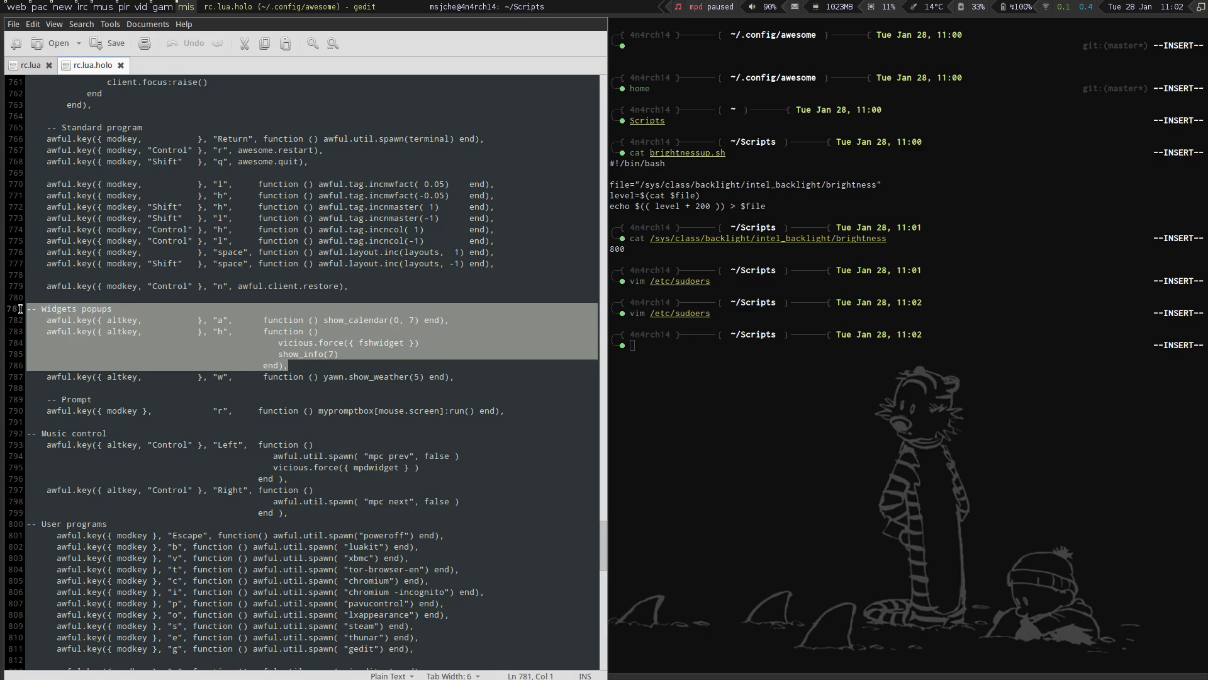
{"action": "right_click", "coordinate": [98, 312]}
{"action": "left_click", "coordinate": [121, 366]}
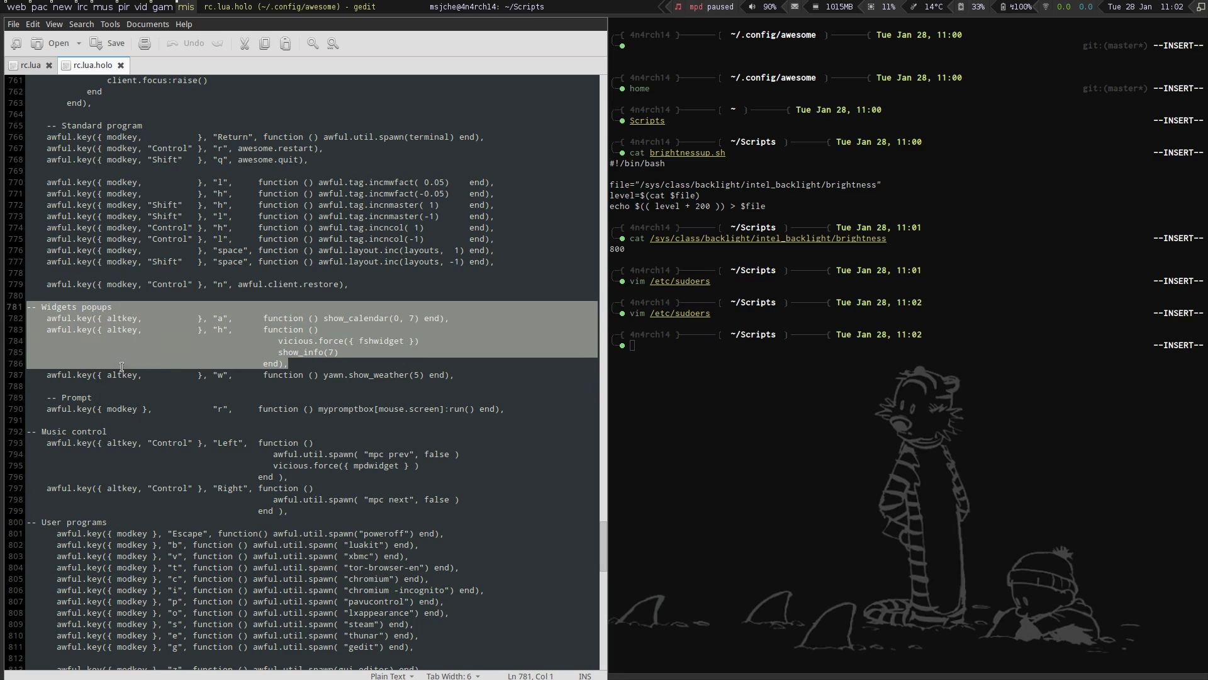
Step: Paste them into rc.lua on new lines after the client restore binding, and save
{"action": "left_click", "coordinate": [29, 65]}
{"action": "scroll", "coordinate": [201, 410], "scroll_direction": "down", "scroll_amount": 9}
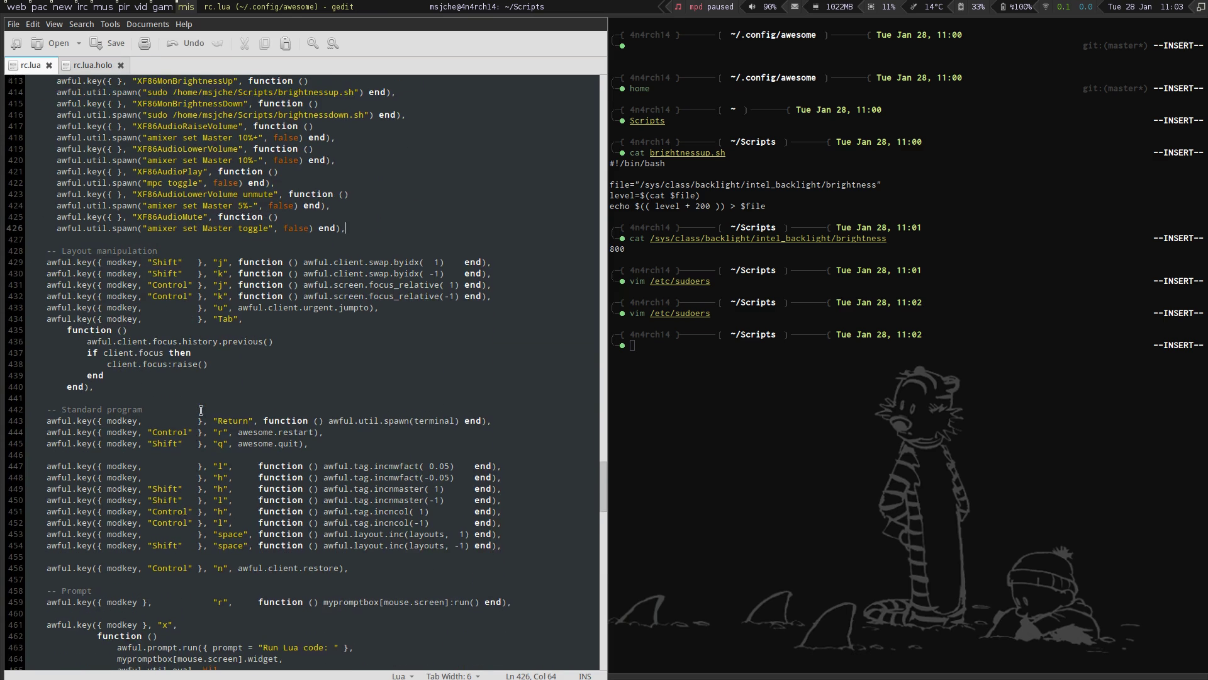
{"action": "scroll", "coordinate": [200, 410], "scroll_direction": "down", "scroll_amount": 4}
{"action": "left_click", "coordinate": [185, 452]}
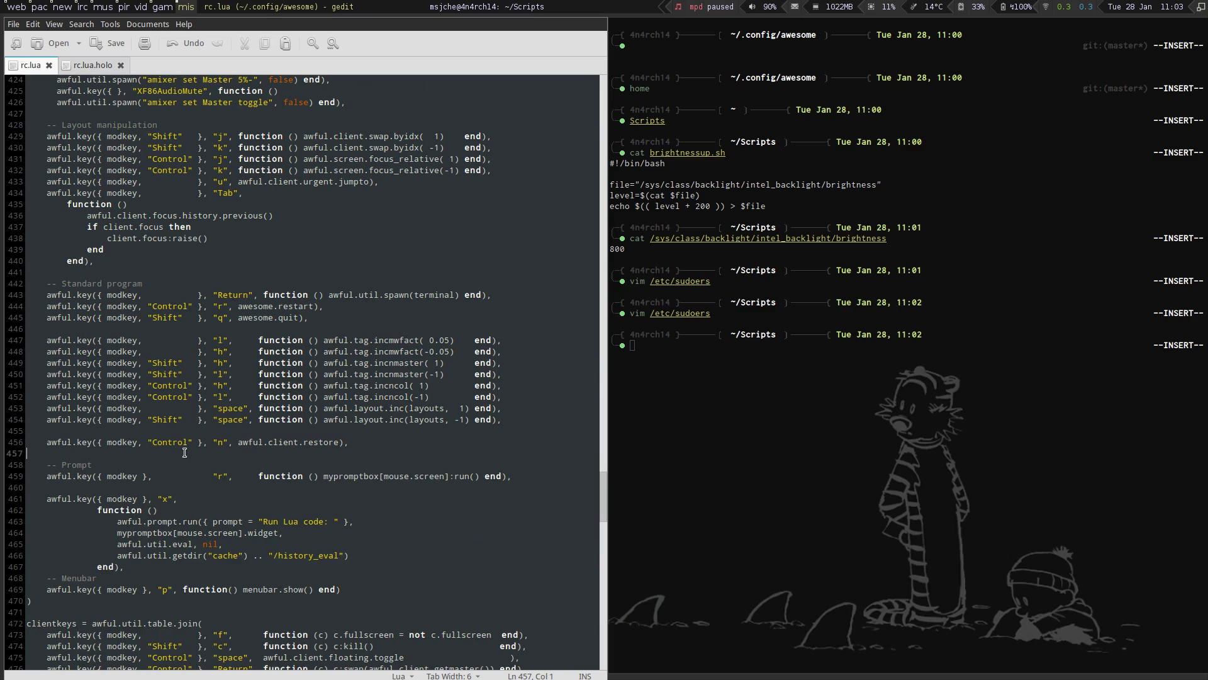
{"action": "key", "text": "Return"}
{"action": "key", "text": "Return"}
{"action": "key", "text": "Up"}
{"action": "key", "text": "ctrl+v"}
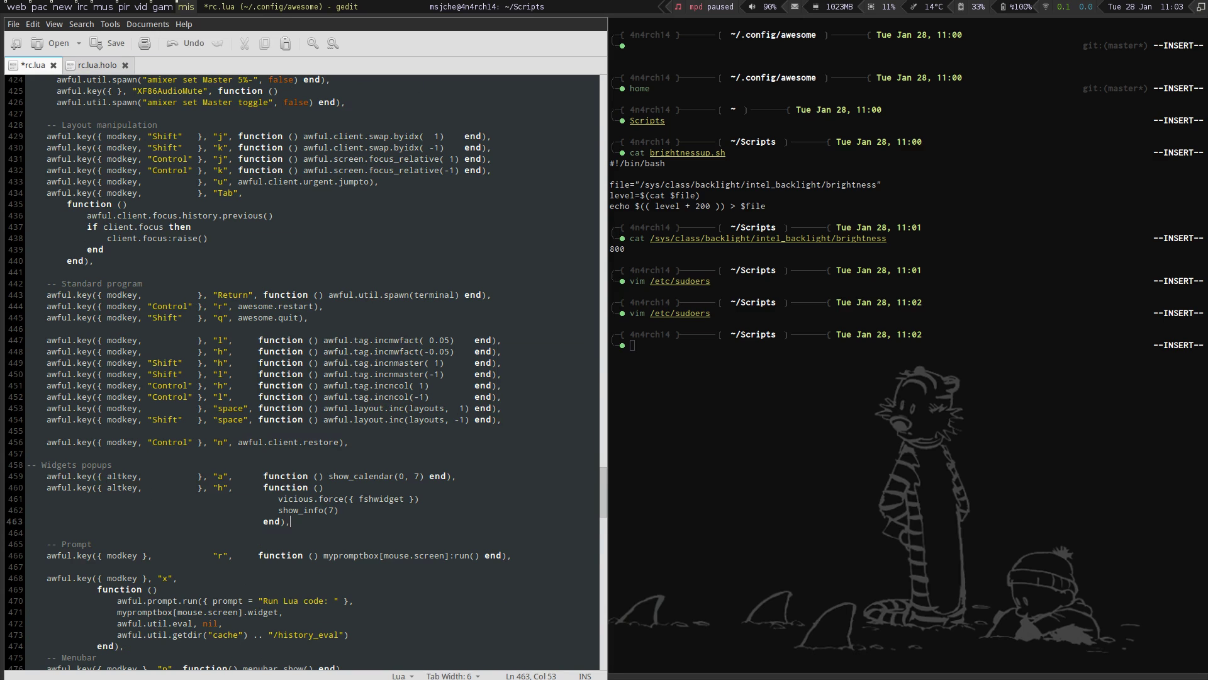
{"action": "left_click", "coordinate": [27, 533]}
{"action": "key", "text": "ctrl+s"}
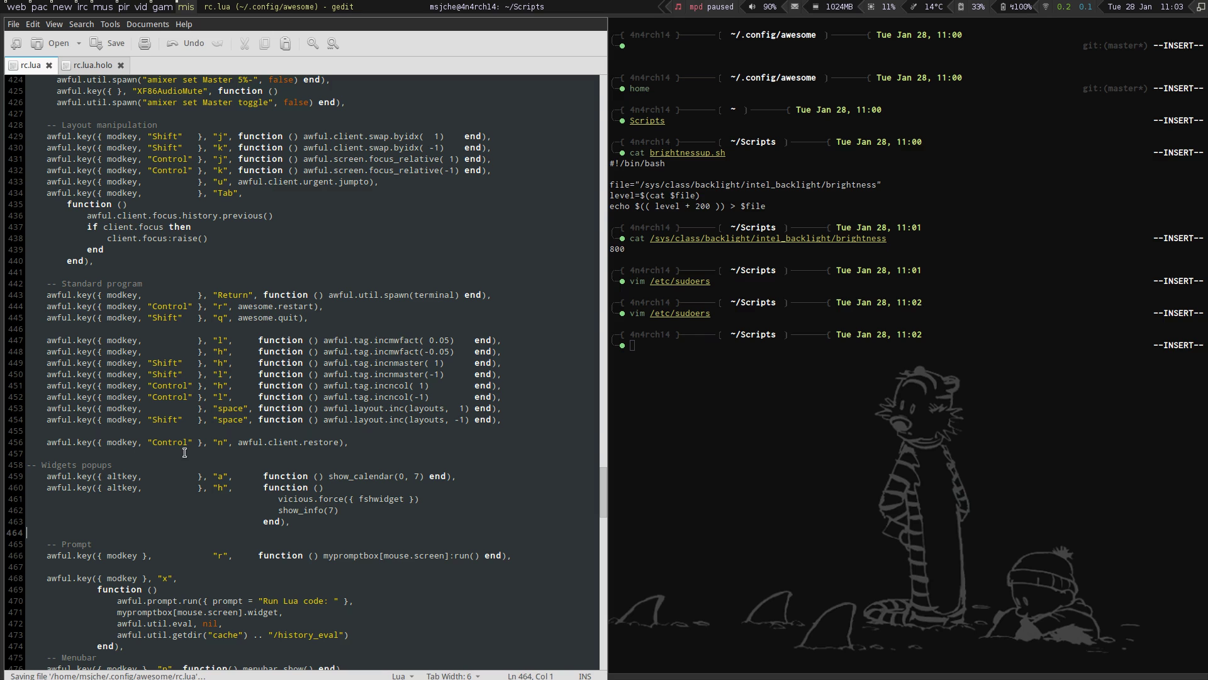
Step: Reload Awesome, test the Alt+a and Alt+h popups, then undo the failing Widgets popups block
{"action": "key", "text": "super+ctrl+r"}
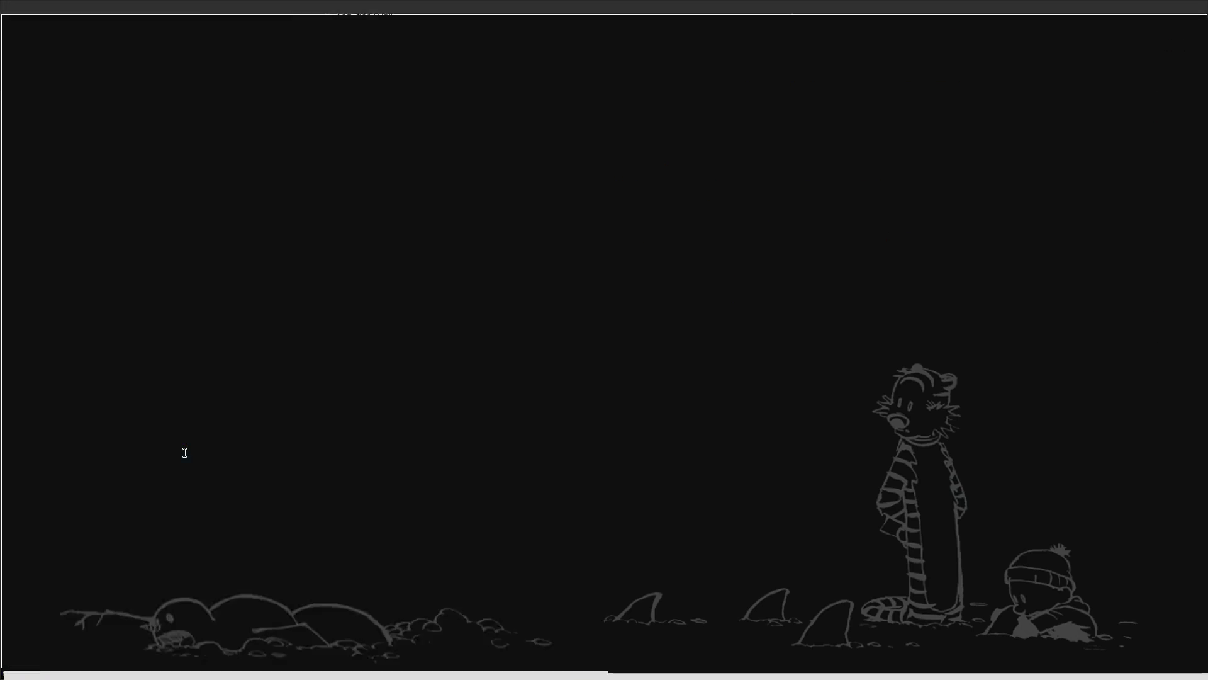
{"action": "key", "text": "super+9"}
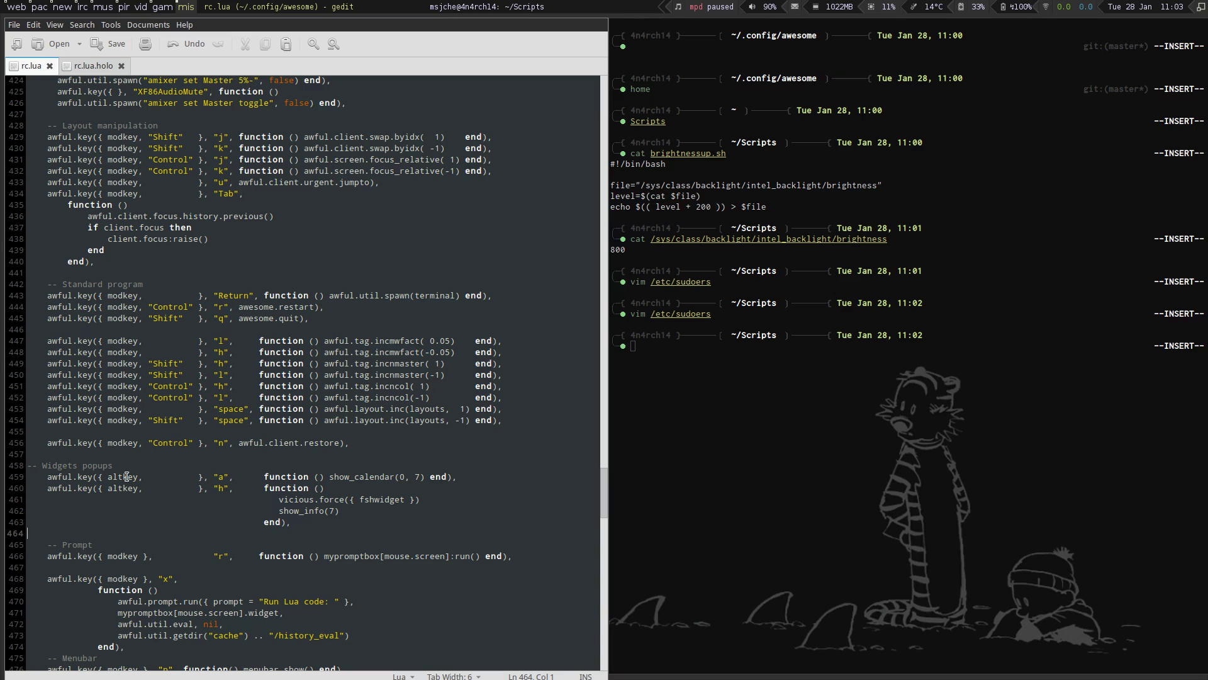
{"action": "key", "text": "alt+a"}
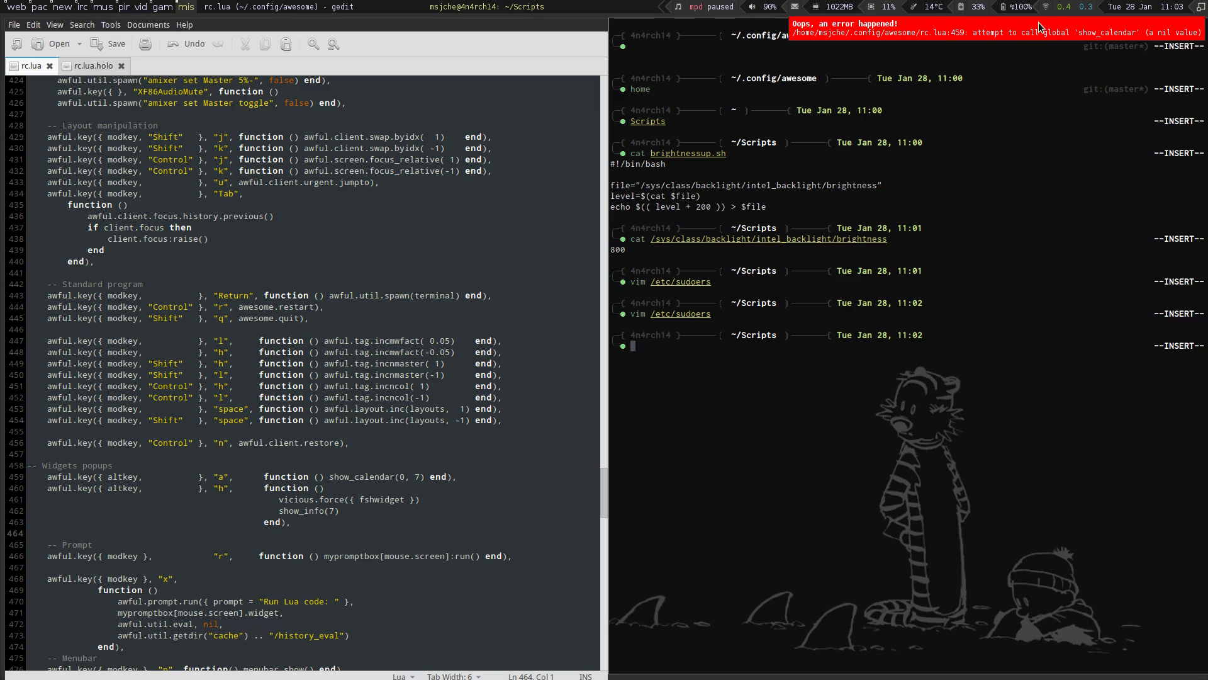
{"action": "left_click", "coordinate": [1074, 33]}
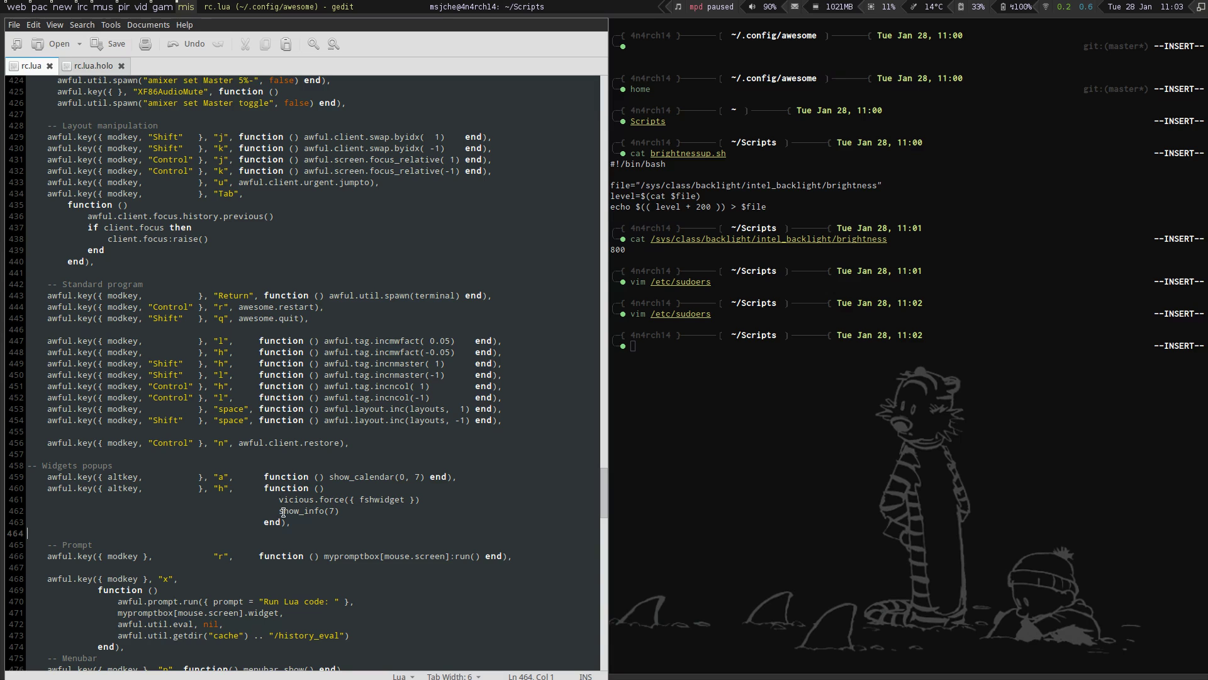
{"action": "key", "text": "alt+h"}
{"action": "key", "text": "ctrl+z"}
Step: Remove the leftover empty line, then copy the Music control mpc bindings (lines 792-799) from rc.lua.holo
{"action": "key", "text": "Delete"}
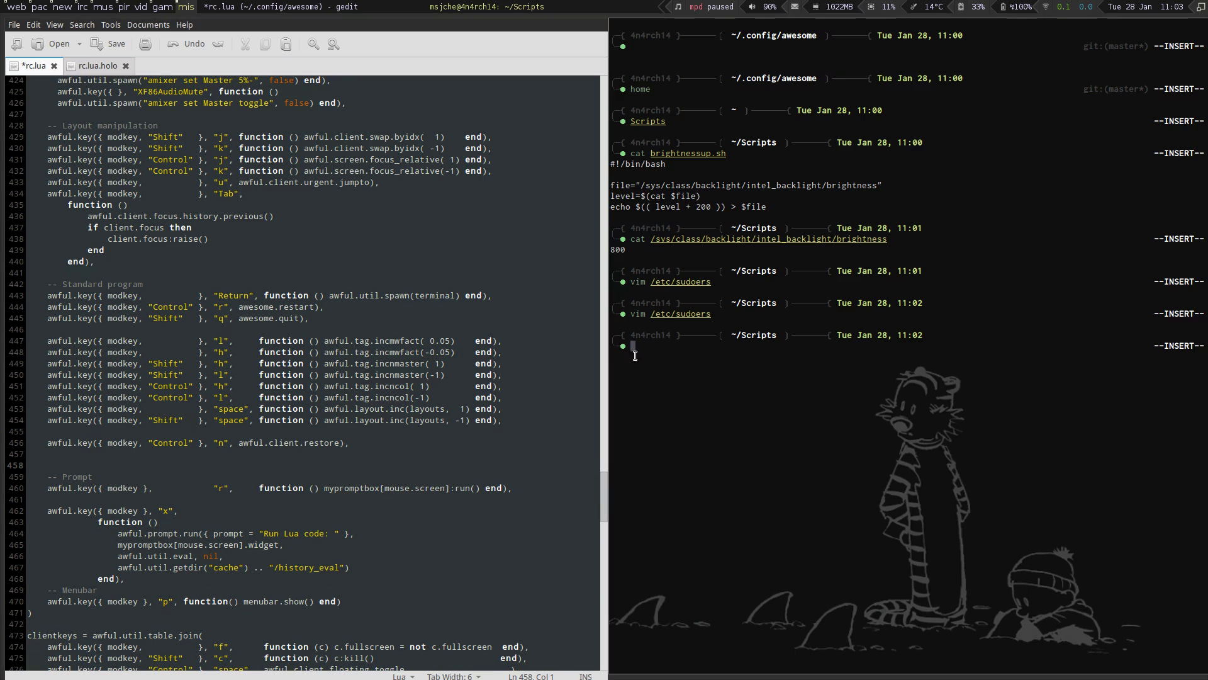
{"action": "left_click", "coordinate": [82, 66]}
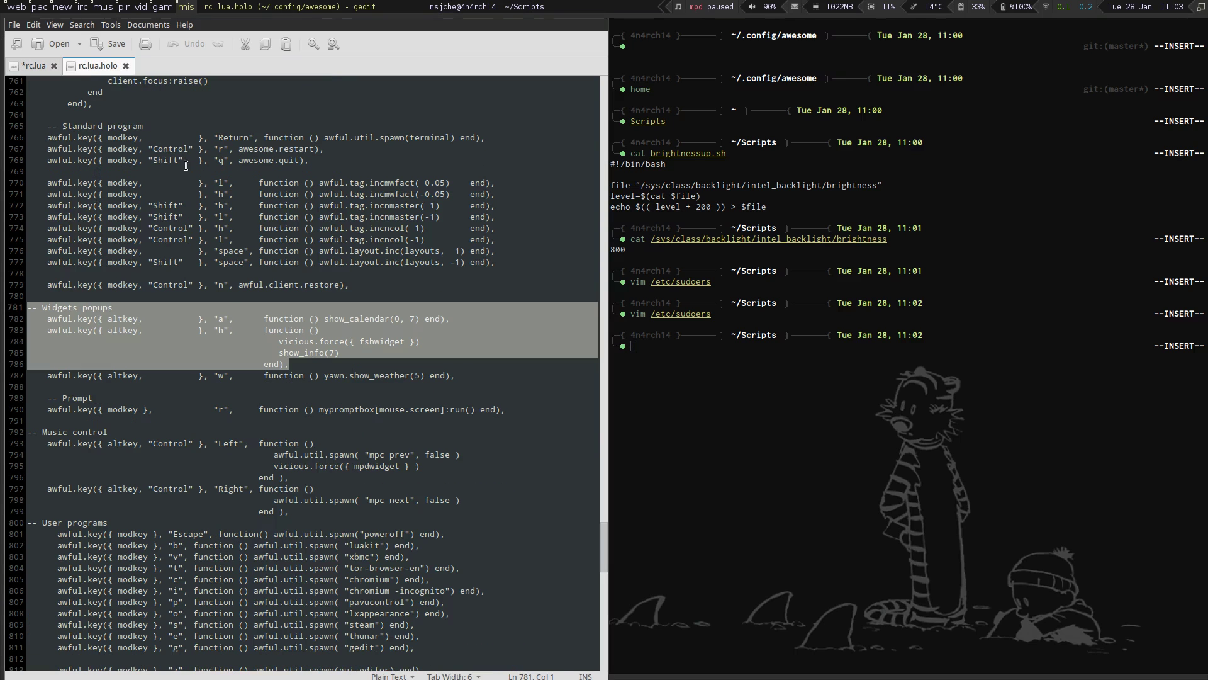
{"action": "scroll", "coordinate": [244, 321], "scroll_direction": "down", "scroll_amount": 1}
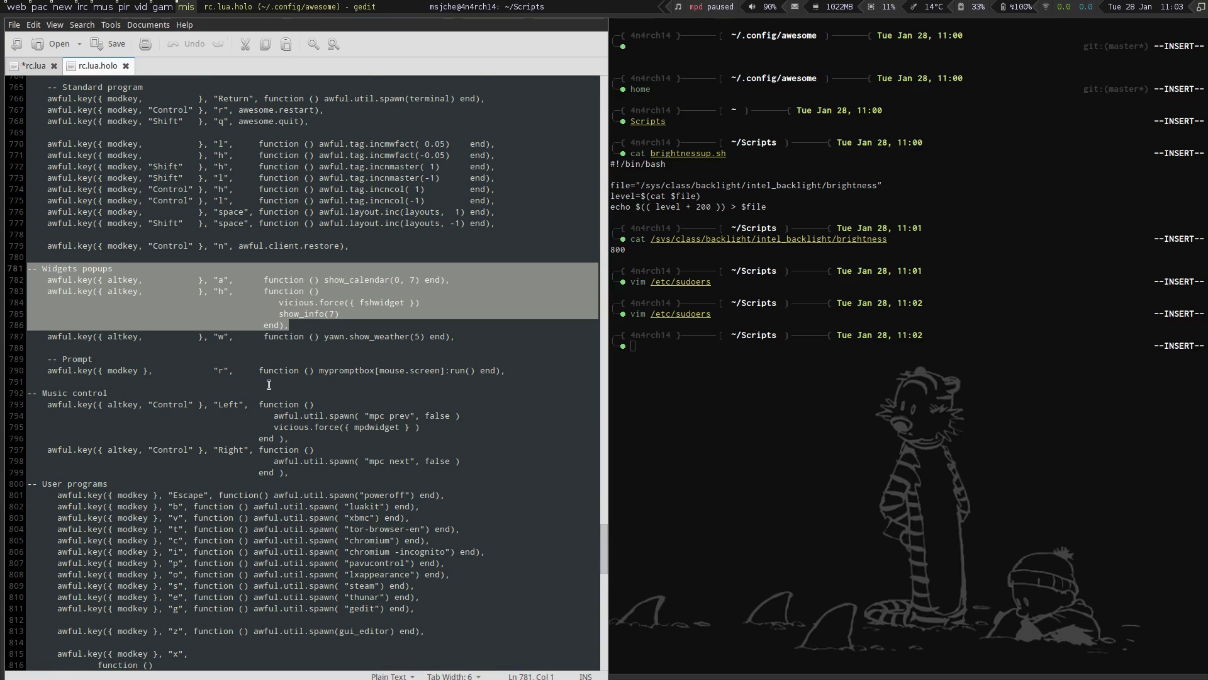
{"action": "scroll", "coordinate": [268, 384], "scroll_direction": "down", "scroll_amount": 2}
{"action": "scroll", "coordinate": [268, 384], "scroll_direction": "down", "scroll_amount": 1}
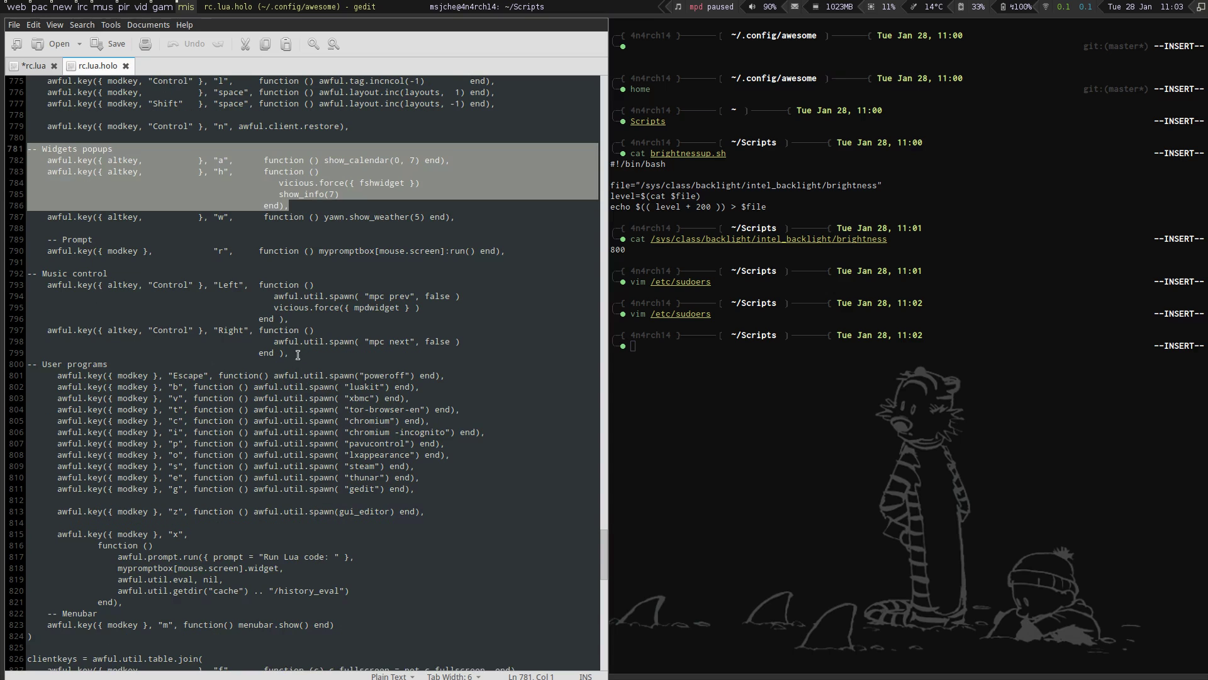
{"action": "left_click_drag", "start_coordinate": [298, 355], "coordinate": [27, 277]}
{"action": "right_click", "coordinate": [110, 275]}
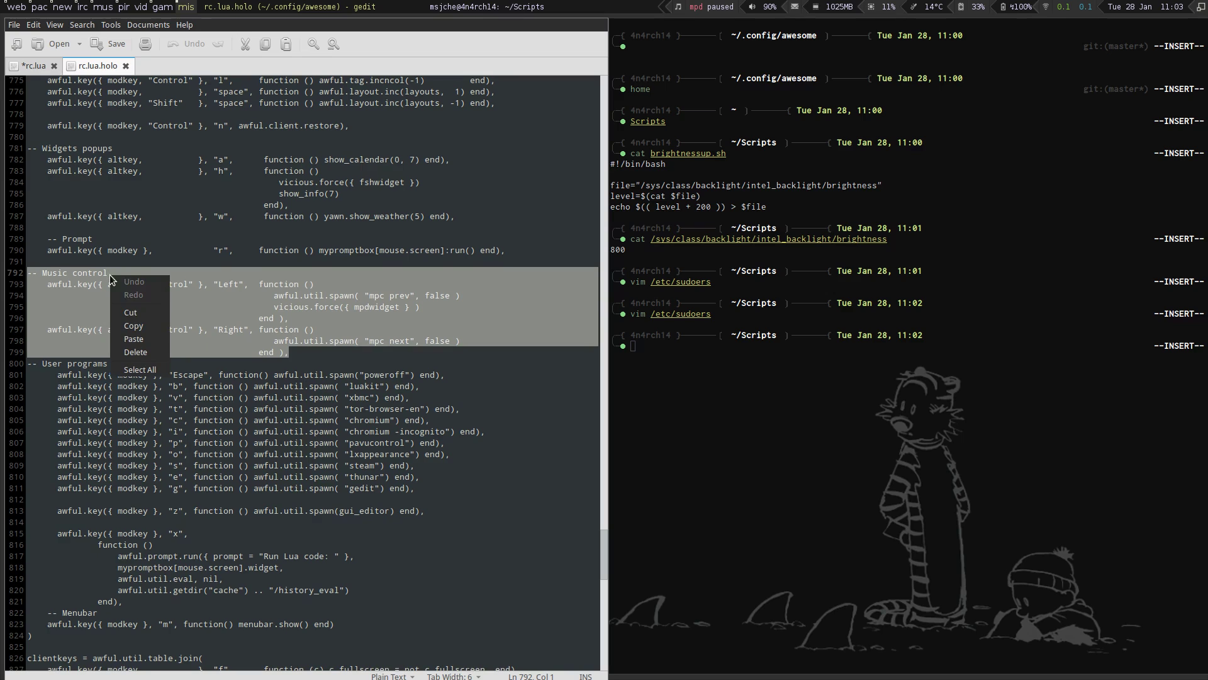
{"action": "left_click", "coordinate": [135, 325]}
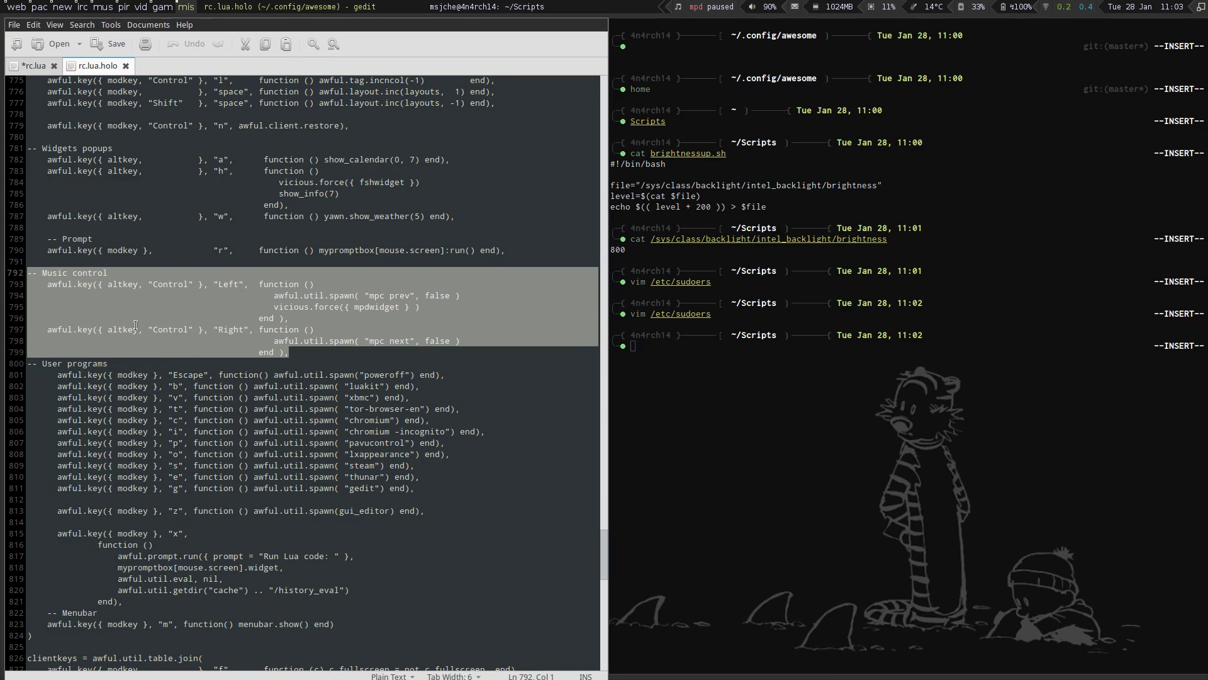
Step: Paste the Music control bindings below the mute binding in rc.lua and save
{"action": "left_click", "coordinate": [36, 68]}
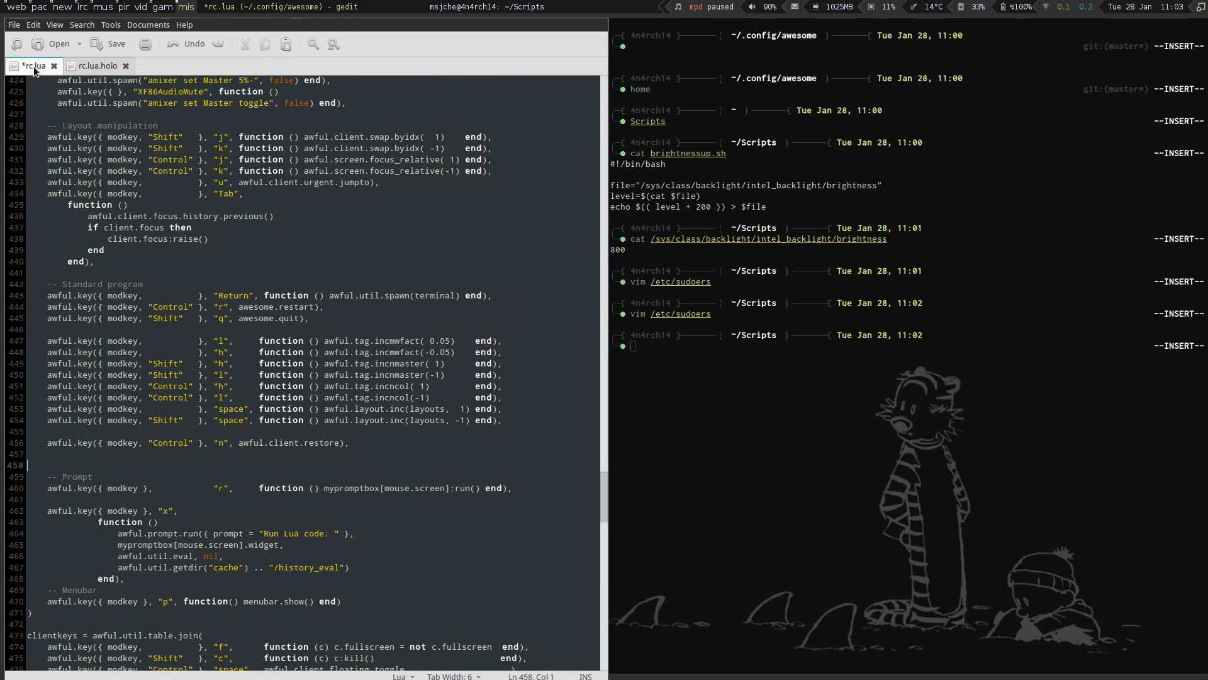
{"action": "scroll", "coordinate": [271, 277], "scroll_direction": "up", "scroll_amount": 4}
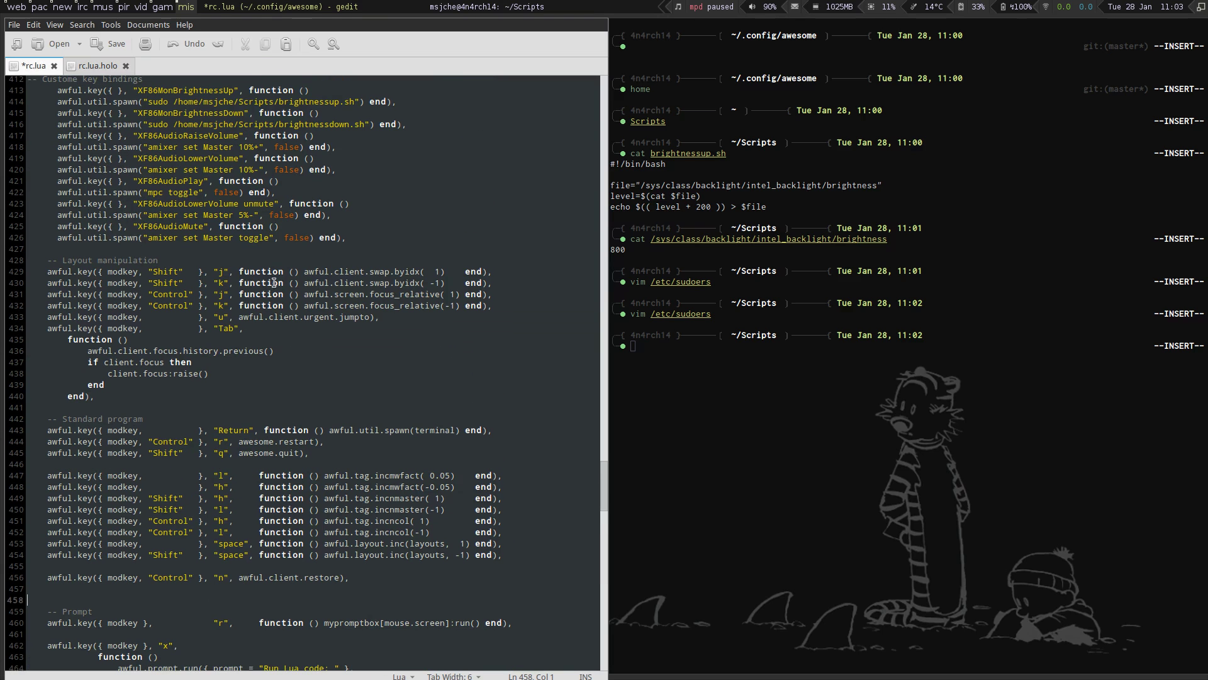
{"action": "left_click", "coordinate": [353, 240]}
{"action": "key", "text": "Return"}
{"action": "key", "text": "Return"}
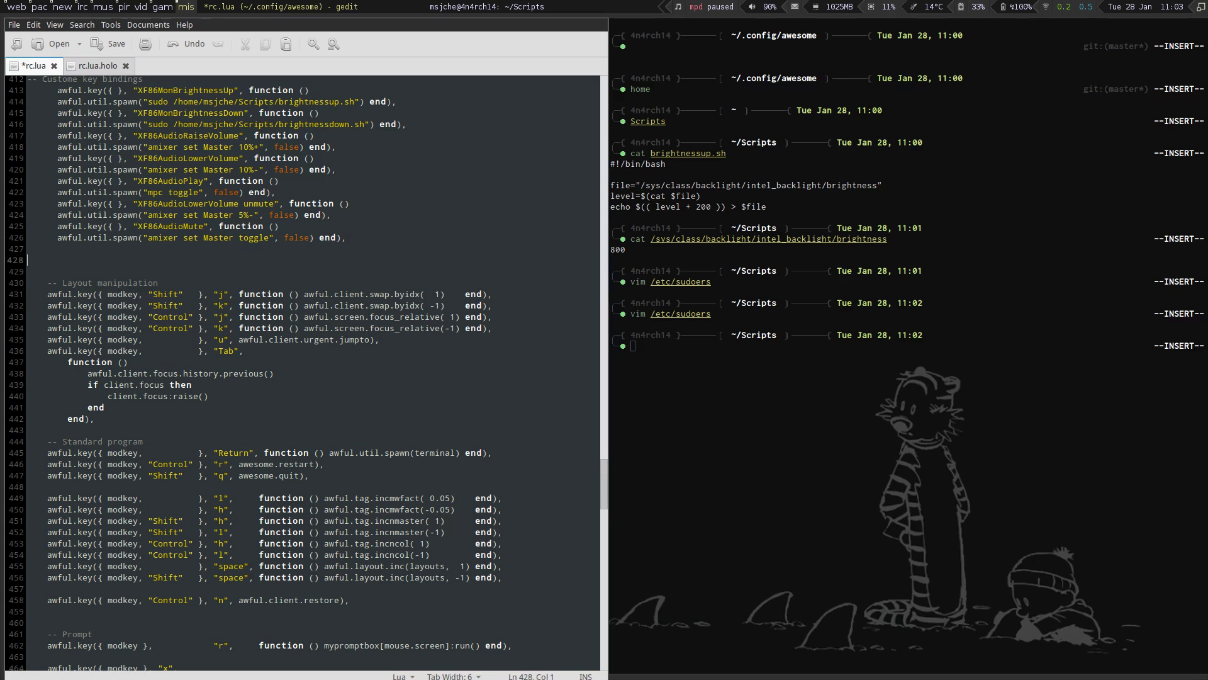
{"action": "key", "text": "ctrl+v"}
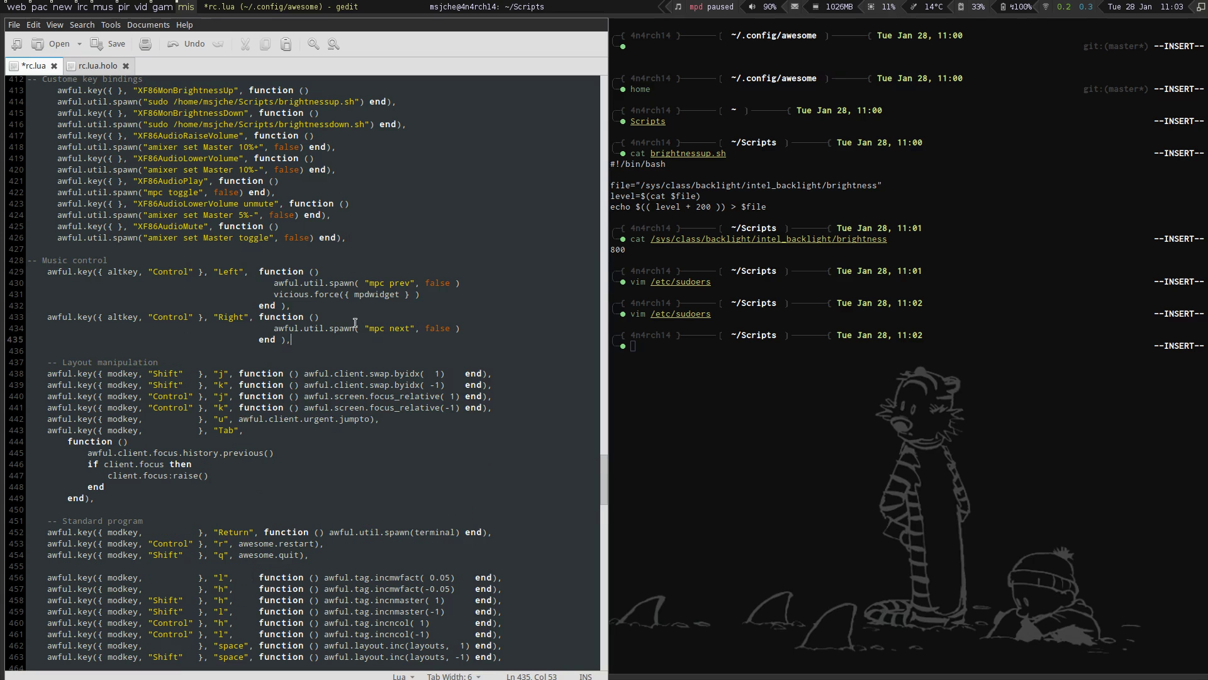
{"action": "key", "text": "ctrl+s"}
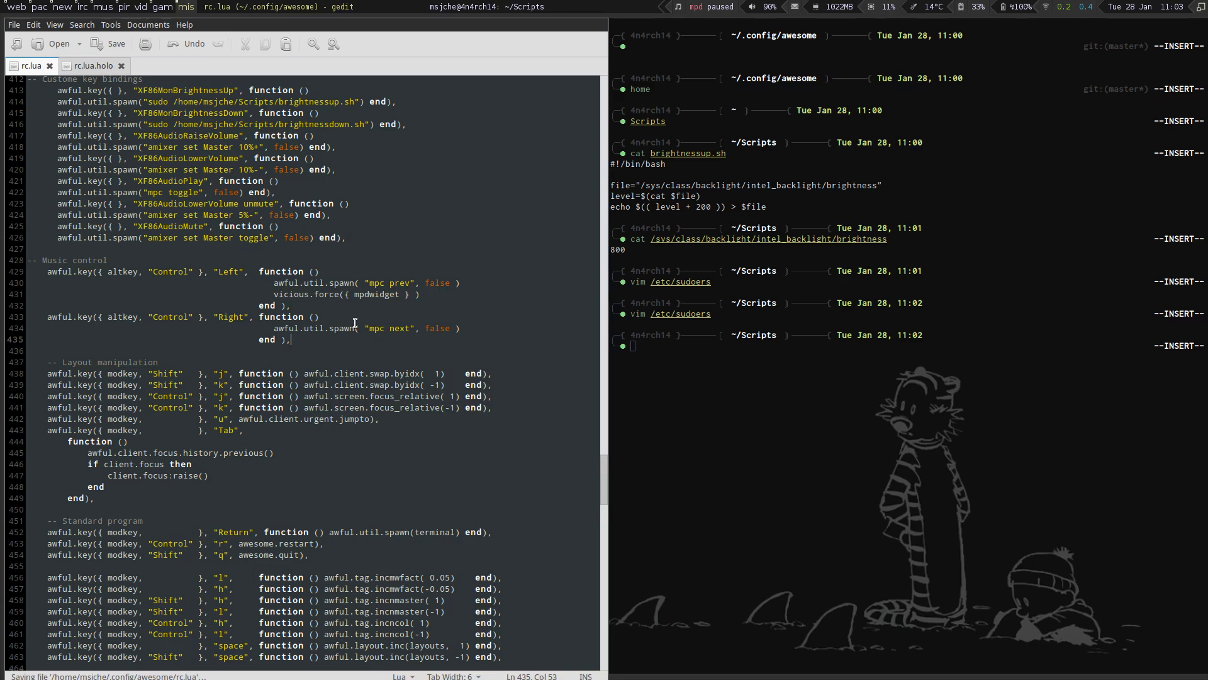
Step: Reload Awesome and test music keys: play, skip two tracks with Ctrl+Alt+Right, then pause
{"action": "key", "text": "super+3"}
{"action": "key", "text": "super+1"}
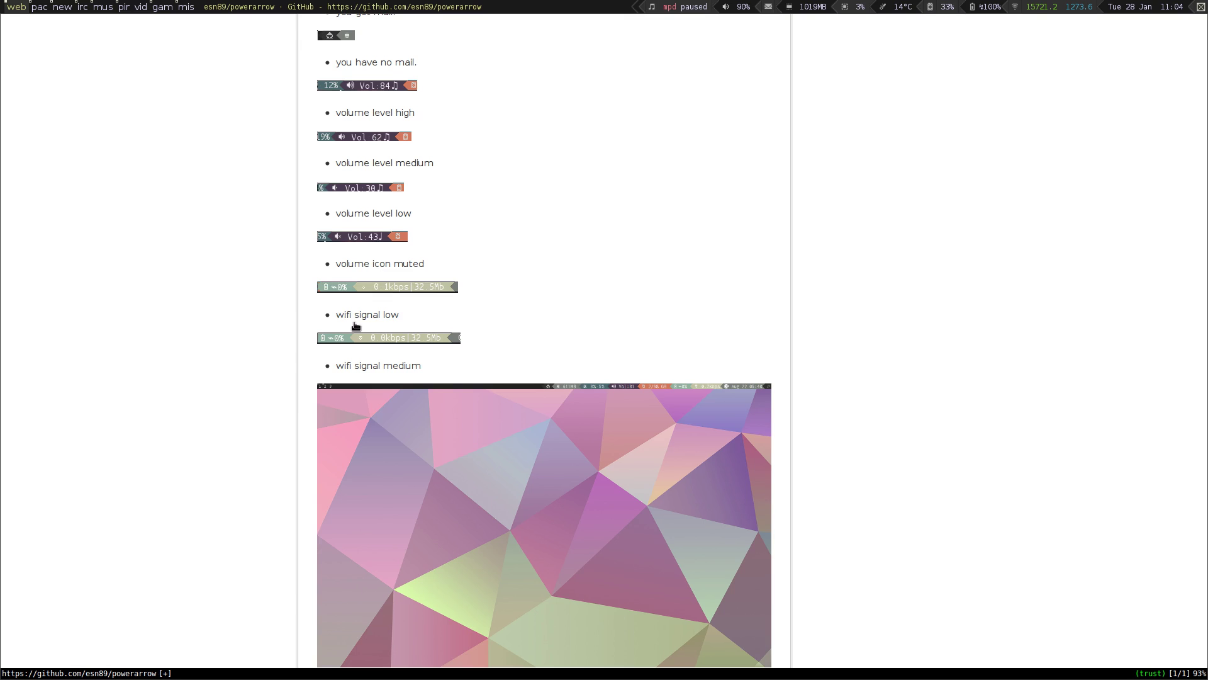
{"action": "key", "text": "super+9"}
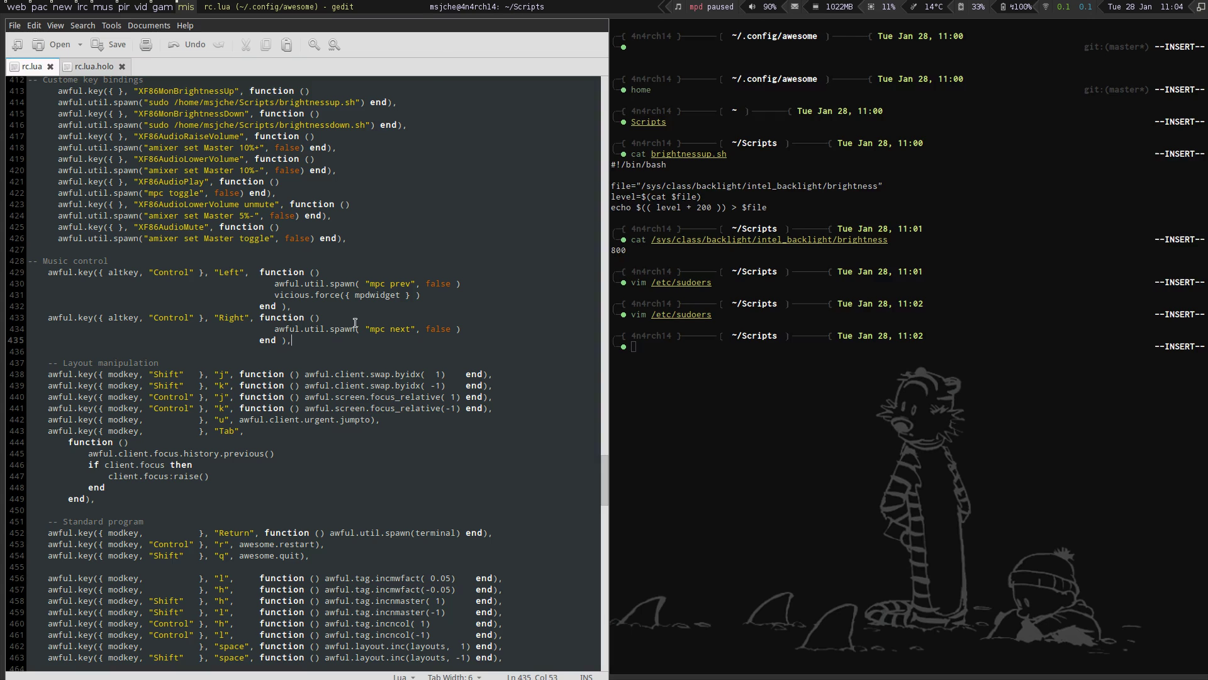
{"action": "key", "text": "XF86AudioPlay"}
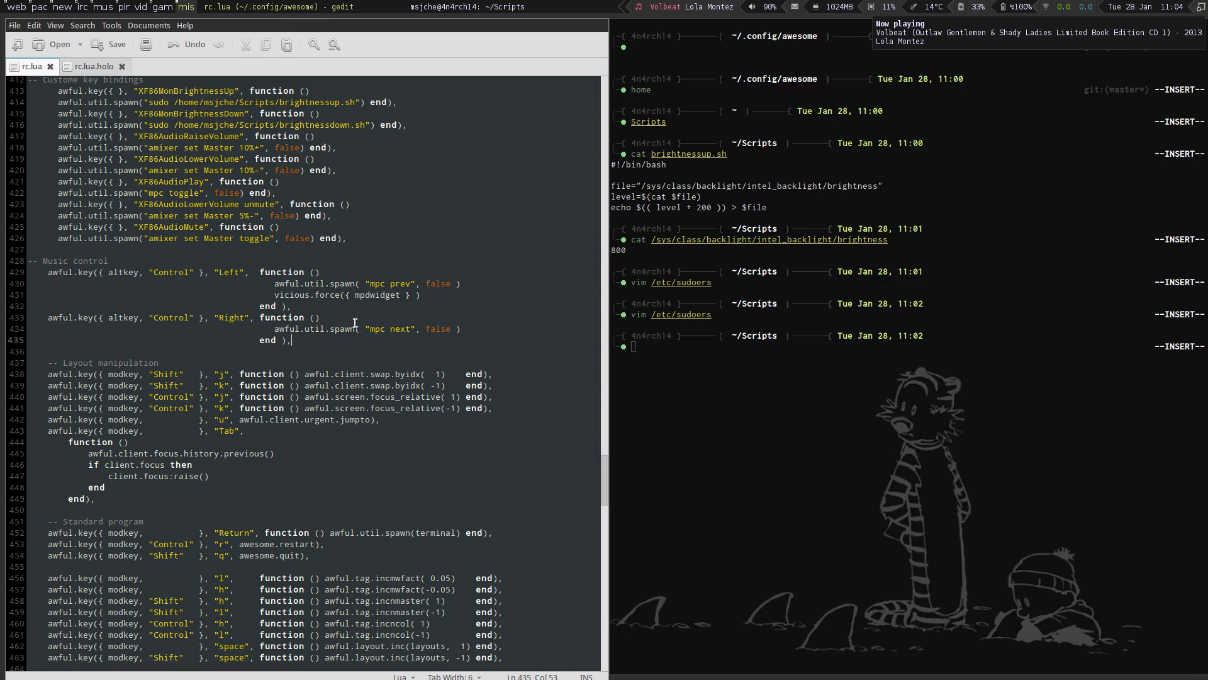
{"action": "key", "text": "ctrl+alt+Right"}
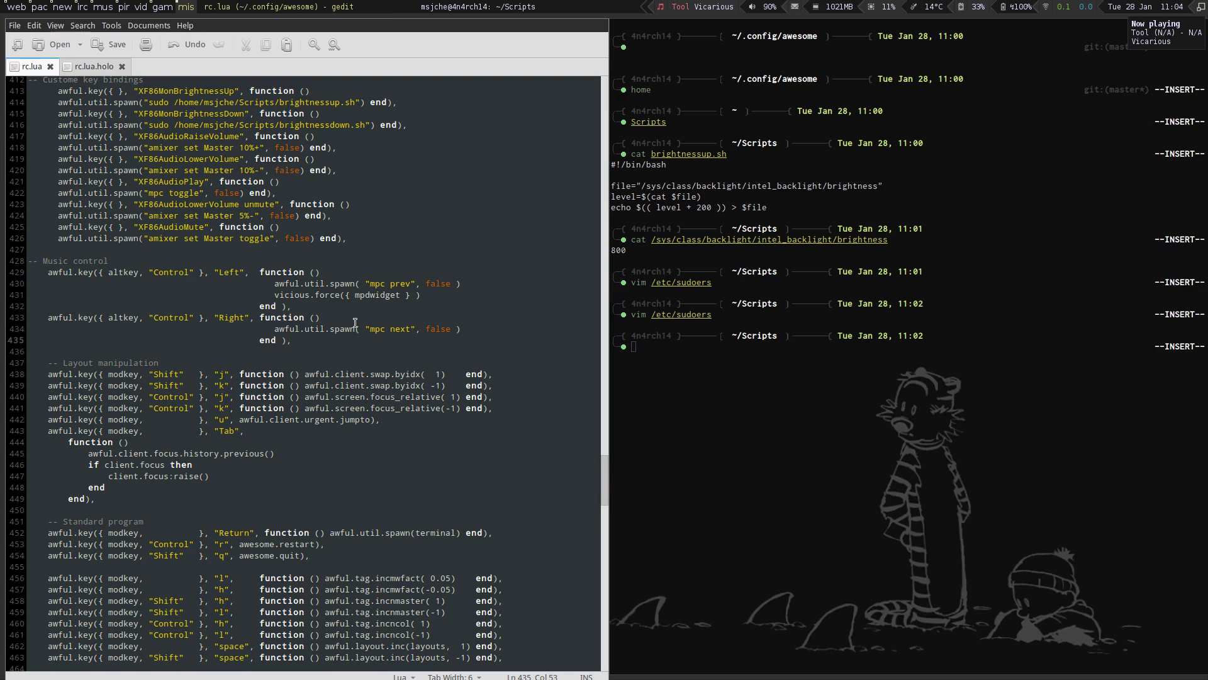
{"action": "key", "text": "ctrl+alt+Right"}
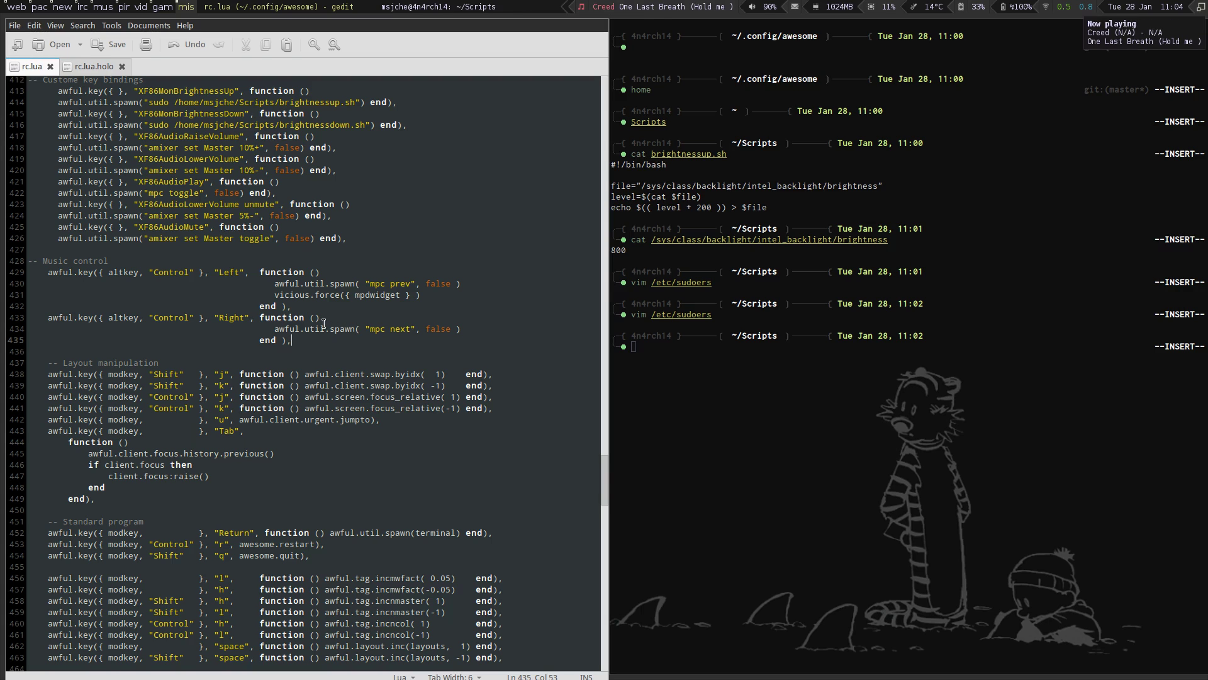
{"action": "key", "text": "XF86AudioPlay"}
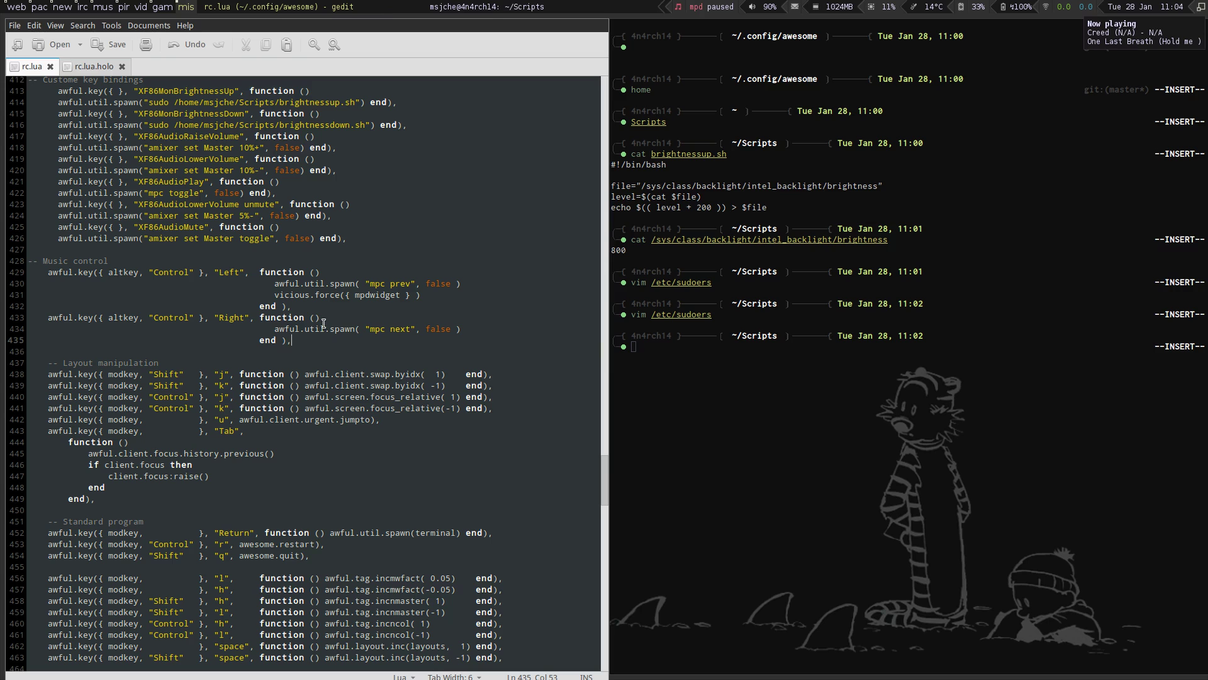
Step: Glance at rc.lua.holo, then scroll through the bindings in rc.lua
{"action": "left_click", "coordinate": [98, 66]}
{"action": "scroll", "coordinate": [228, 353], "scroll_direction": "down", "scroll_amount": 2}
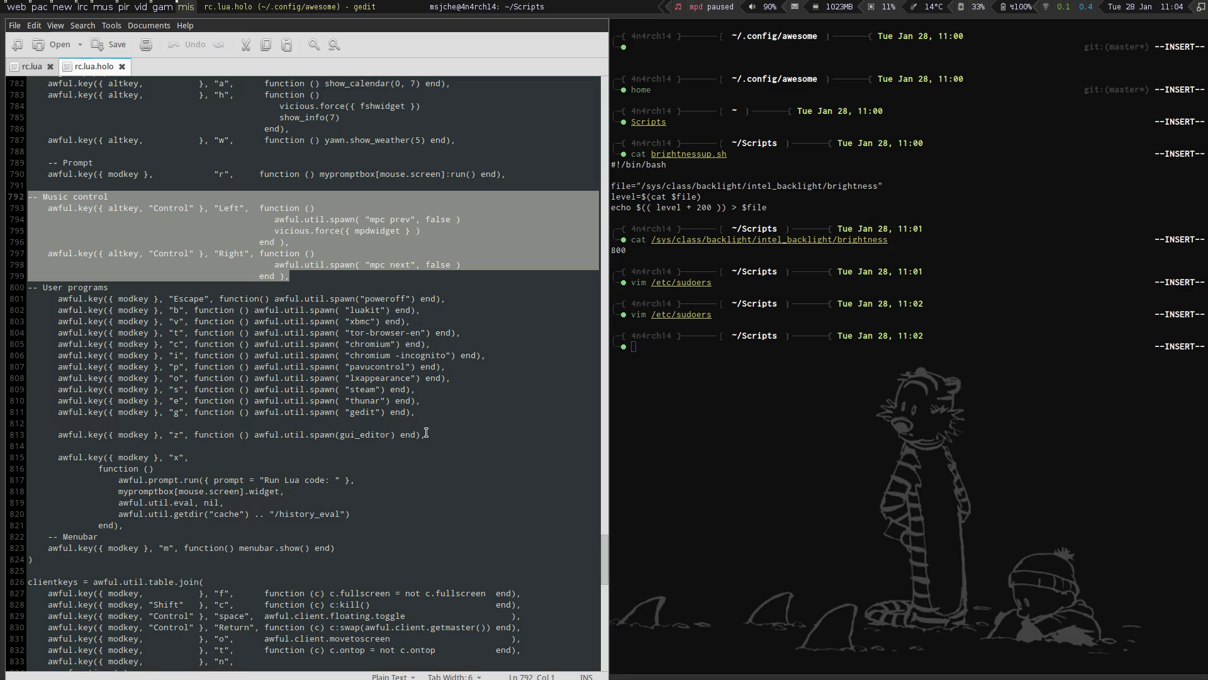
{"action": "left_click", "coordinate": [29, 67]}
{"action": "type", "text": "-- Music control     awful.key({ altkey, \"Control\" }, \"Left\",  function ()                                                  awful.util.spawn( \"mpc prev\", false )                                                  vicious.force({ mpdwidget } )                                               end ),     awful.key({ altkey, \"Control\" }, \"Right\", function ()                                                  awful.util.spawn( \"mpc next\", false )                                               end ),"}
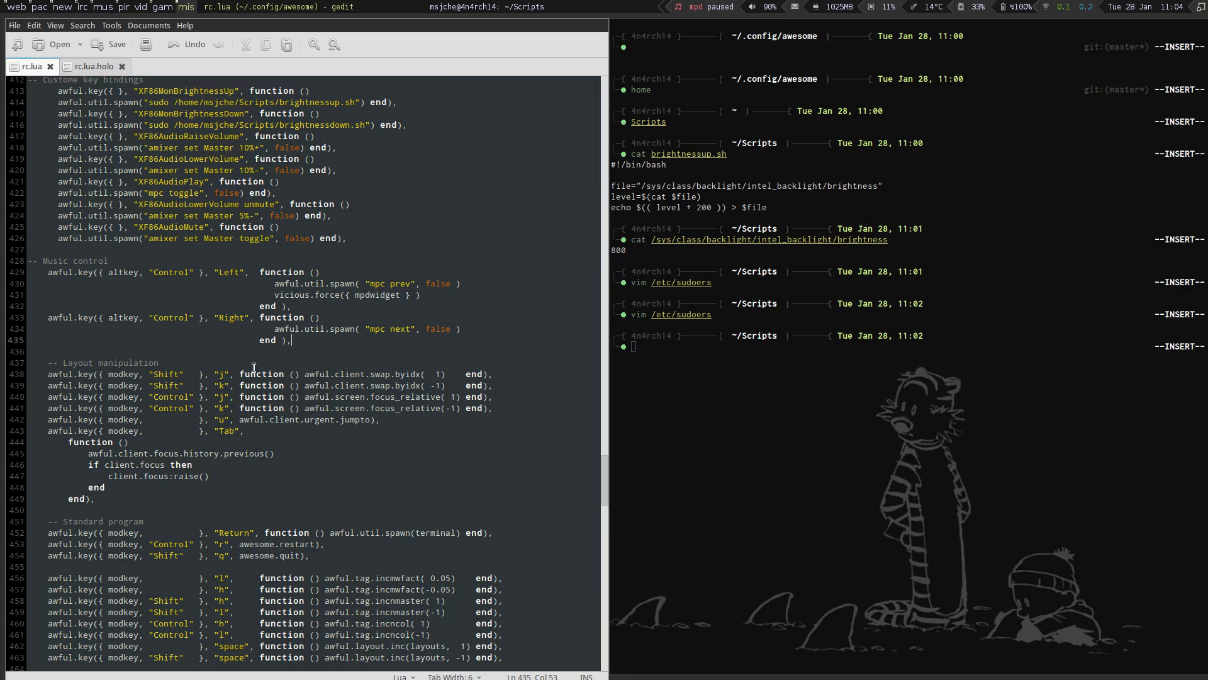
{"action": "scroll", "coordinate": [260, 366], "scroll_direction": "down", "scroll_amount": 8}
{"action": "scroll", "coordinate": [261, 367], "scroll_direction": "down", "scroll_amount": 3}
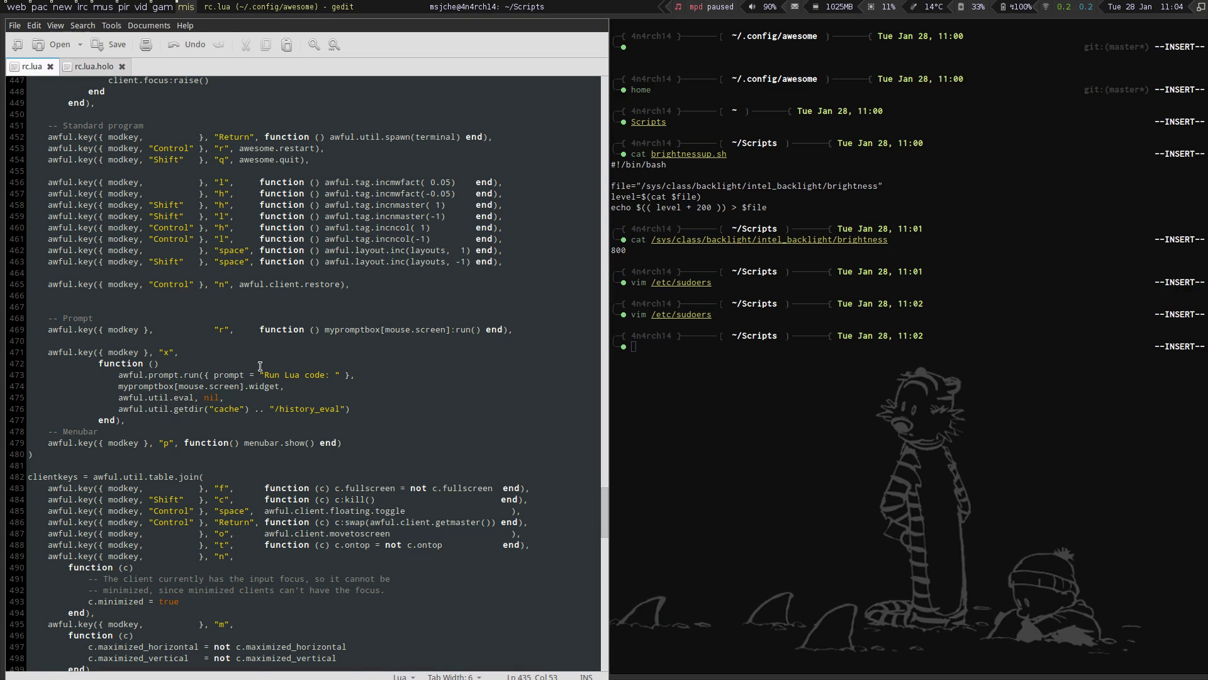
{"action": "scroll", "coordinate": [261, 366], "scroll_direction": "down", "scroll_amount": 2}
{"action": "scroll", "coordinate": [261, 367], "scroll_direction": "up", "scroll_amount": 3}
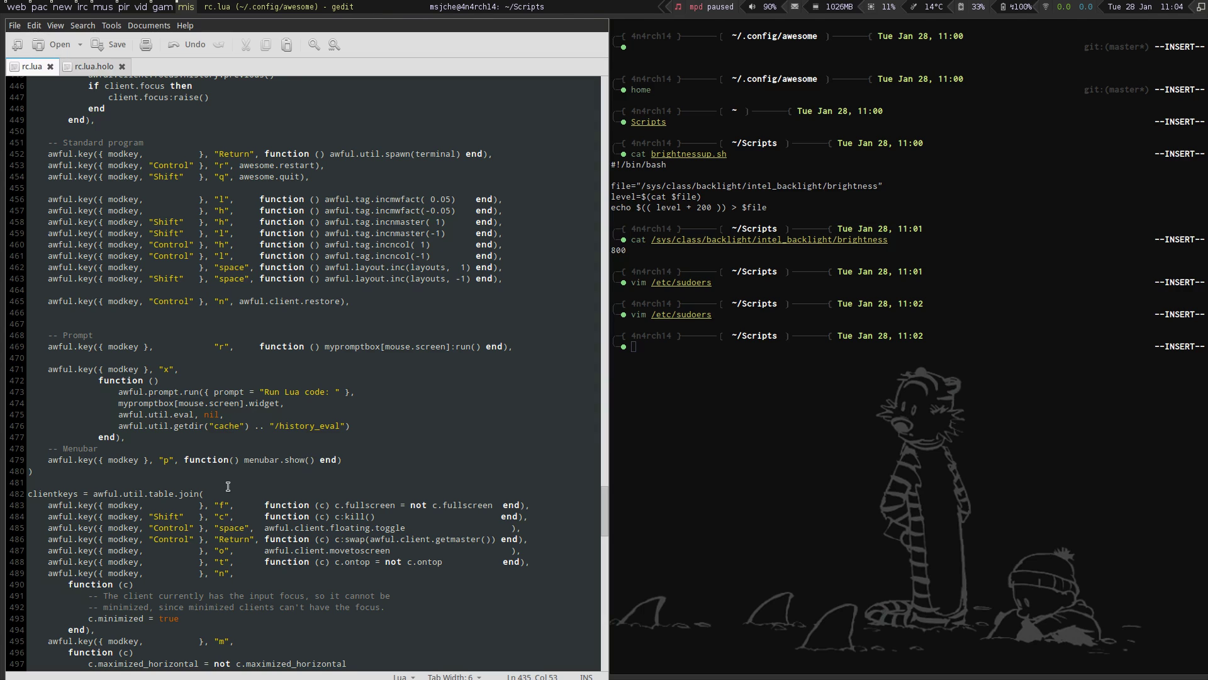
Step: Browse the awesome Run menubar with Mod4+p, close it, and return to rc.lua.holo
{"action": "key", "text": "super+p"}
{"action": "key", "text": "Right"}
{"action": "key", "text": "Right"}
{"action": "key", "text": "Right"}
{"action": "key", "text": "Right"}
{"action": "key", "text": "Right"}
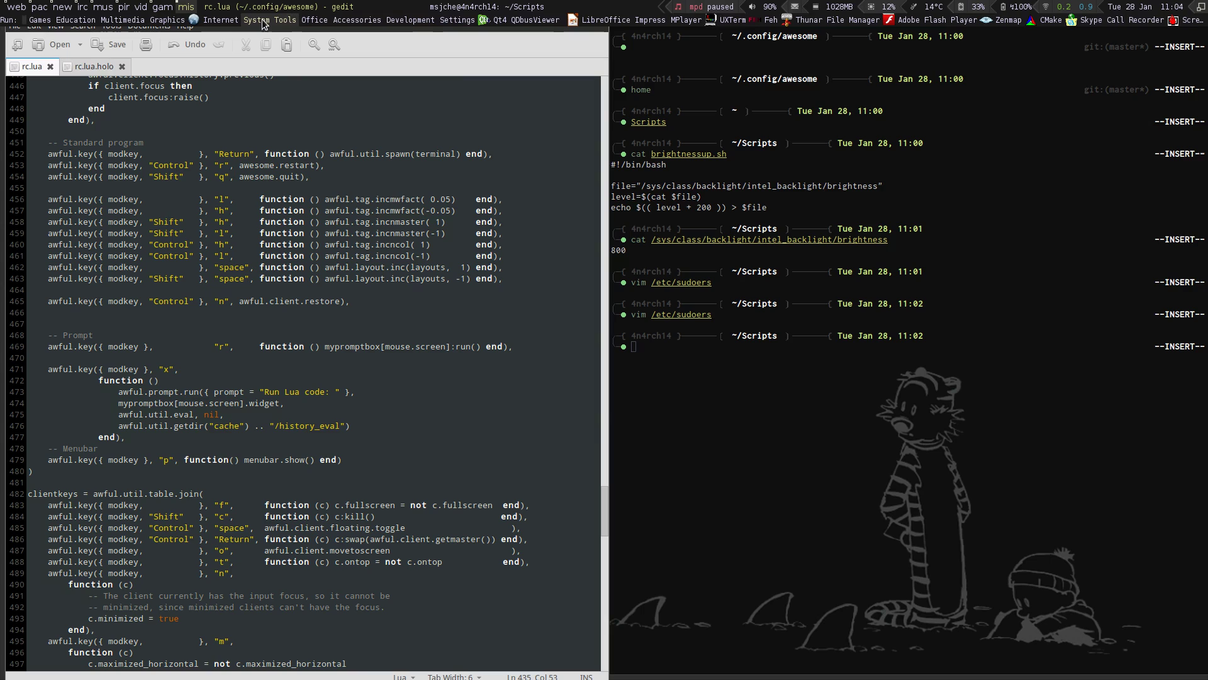
{"action": "key", "text": "Escape"}
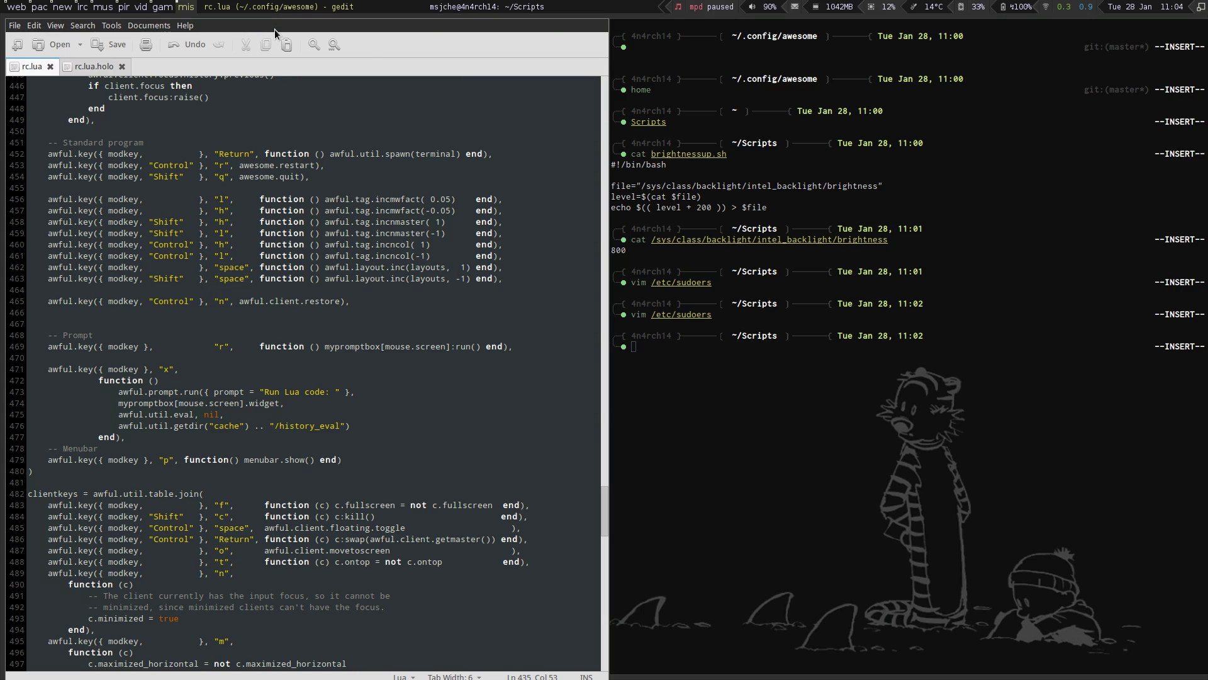
{"action": "left_click", "coordinate": [94, 66]}
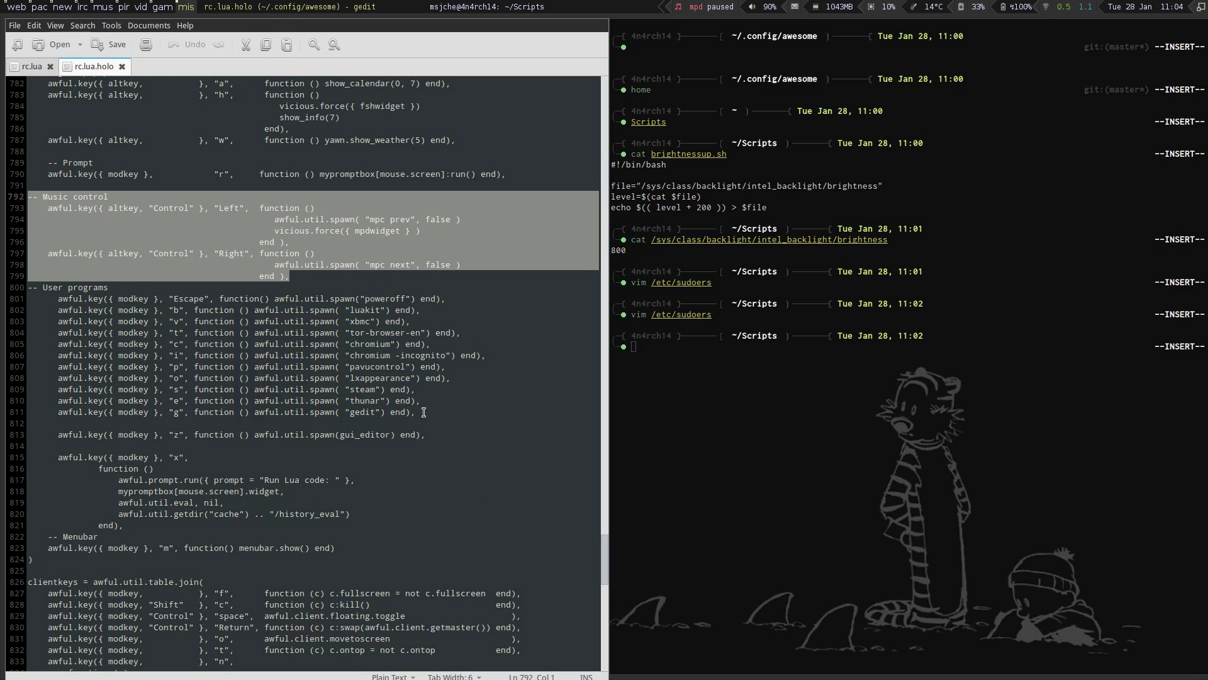
Step: Select the User programs bindings (lines 800–811) in rc.lua.holo and undo the accidental 'z' replacement
{"action": "left_click_drag", "start_coordinate": [429, 412], "coordinate": [50, 291]}
{"action": "key", "text": "ctrl+c"}
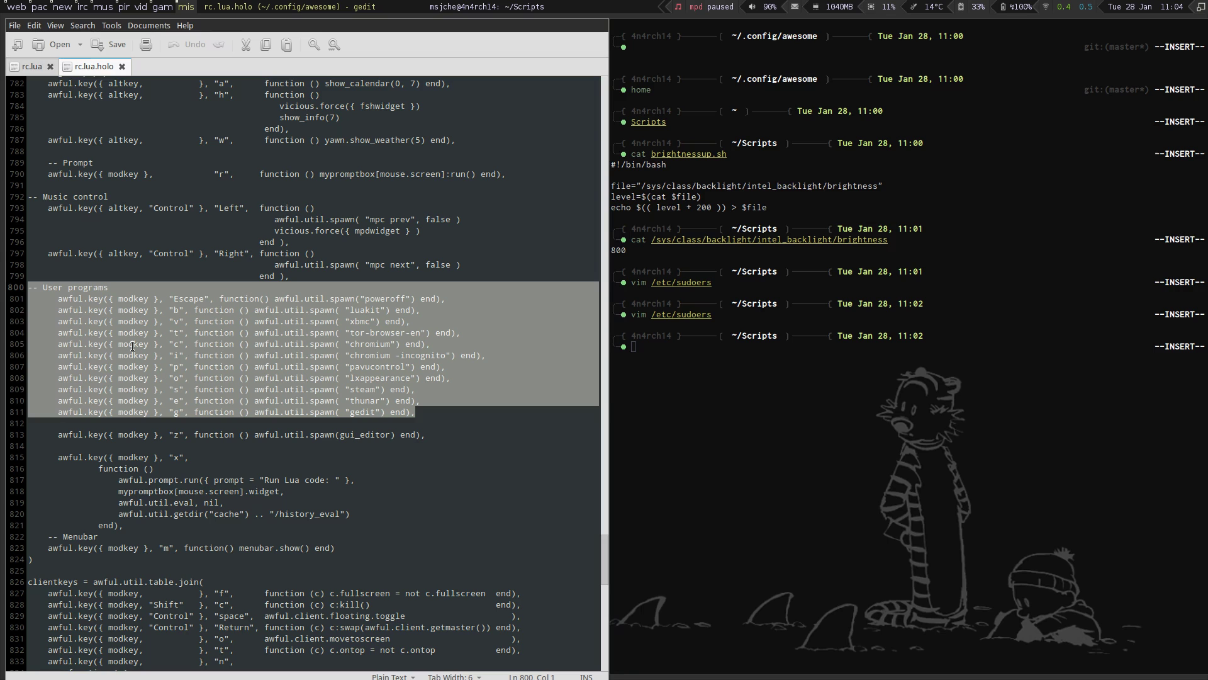
{"action": "type", "text": "z"}
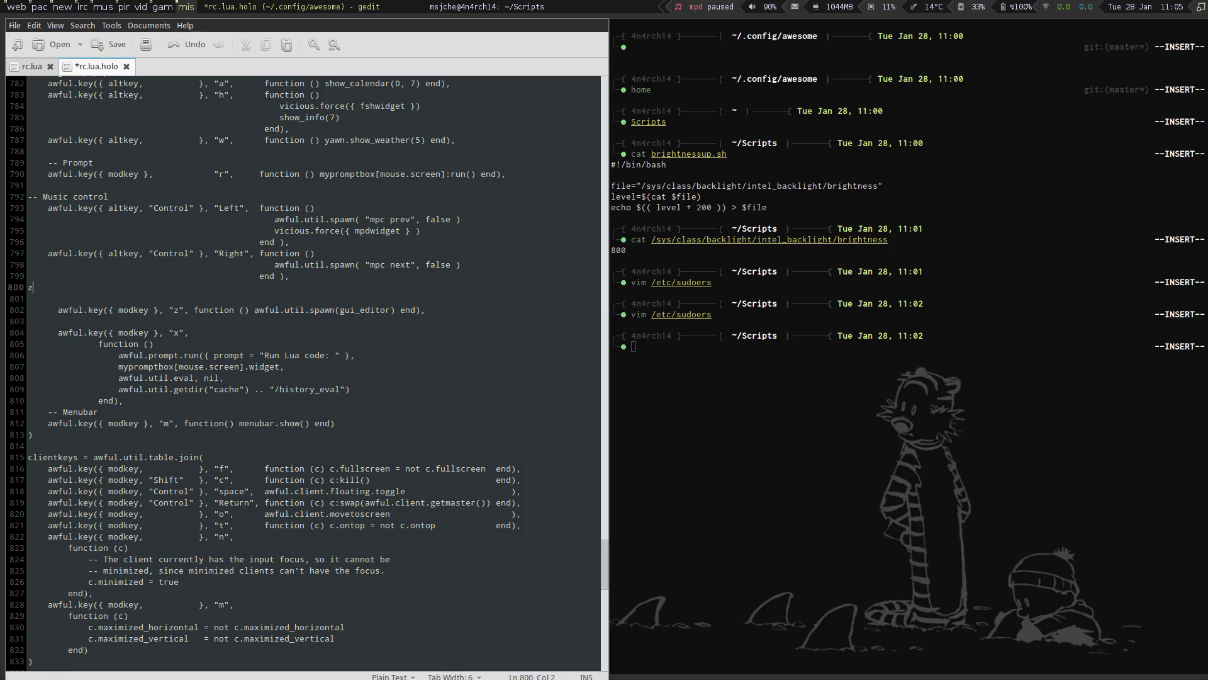
{"action": "key", "text": "ctrl+z"}
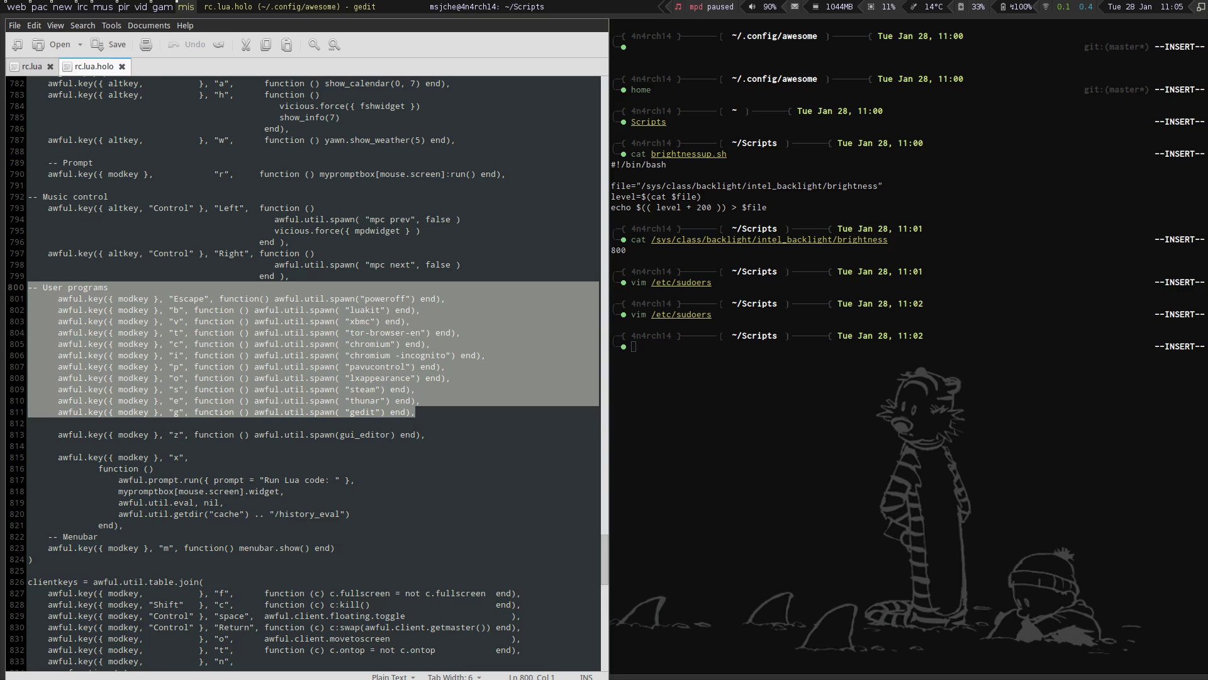
Step: Paste the User programs bindings at line 467 of rc.lua, before Prompt, and save
{"action": "left_click", "coordinate": [32, 67]}
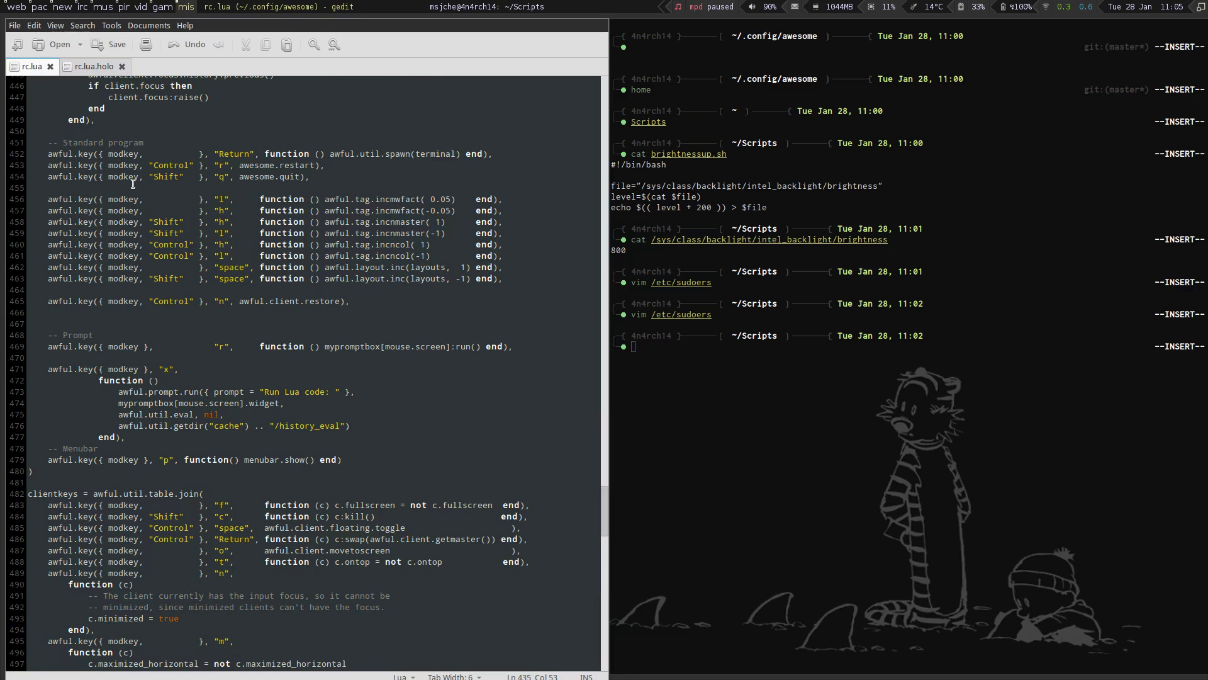
{"action": "left_click", "coordinate": [246, 322]}
{"action": "key", "text": "ctrl+v"}
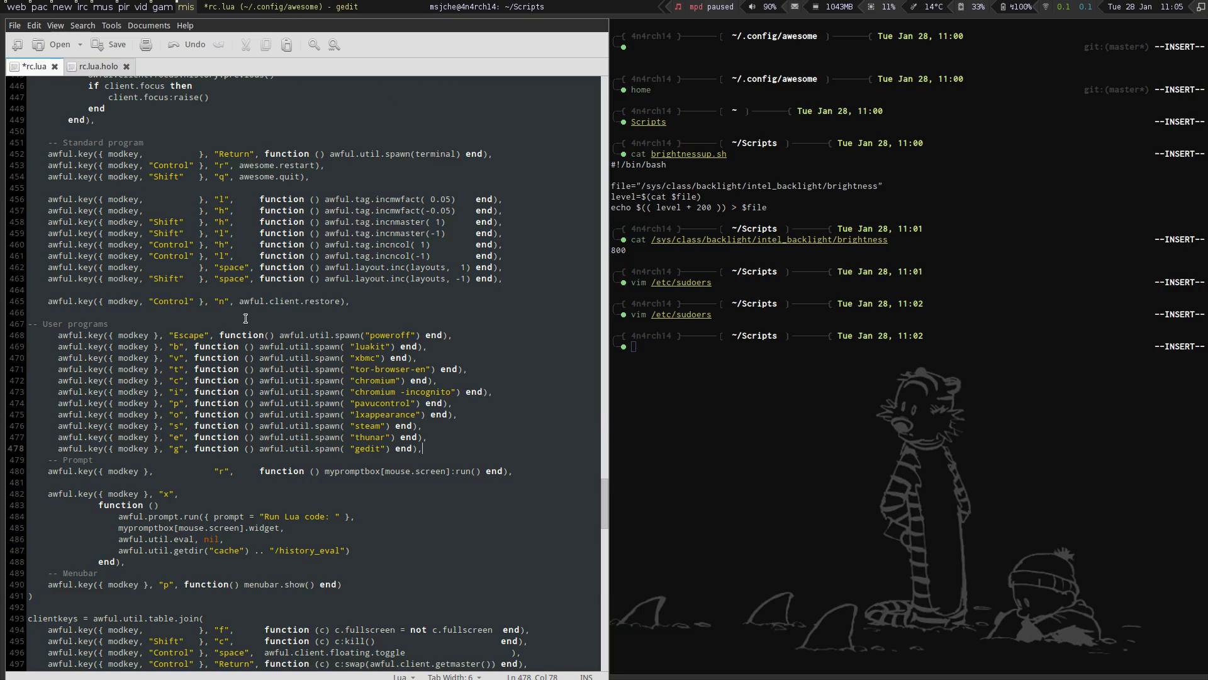
{"action": "key", "text": "Return"}
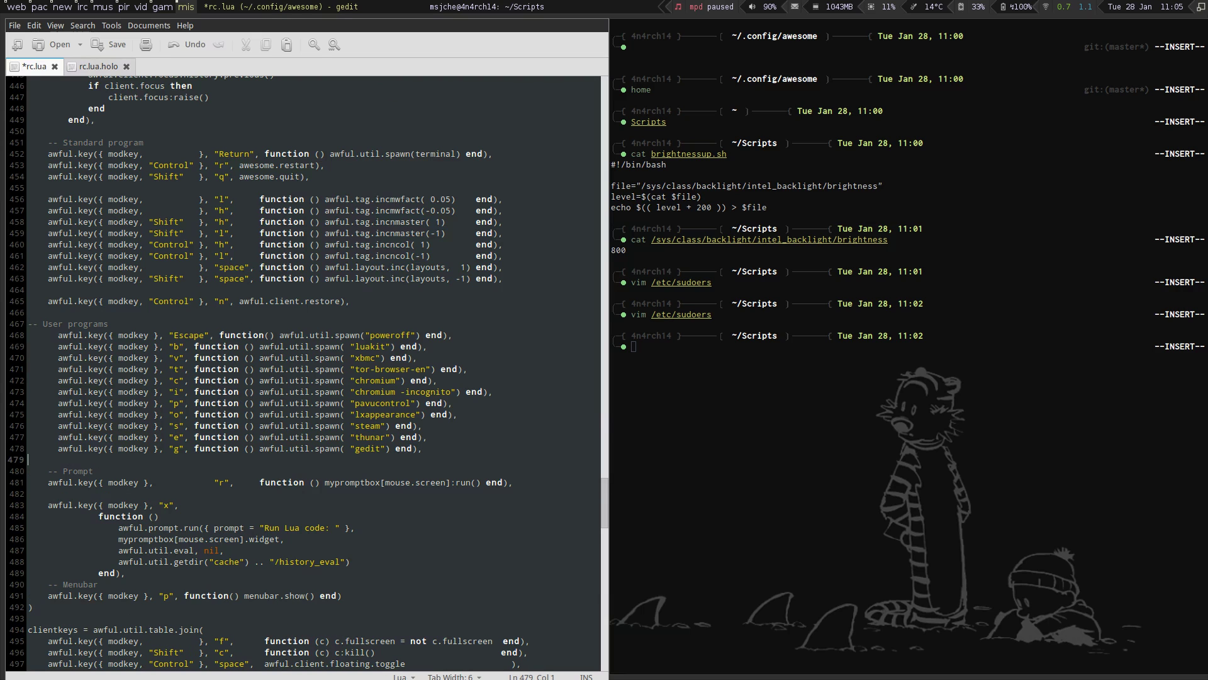
{"action": "key", "text": "ctrl+s"}
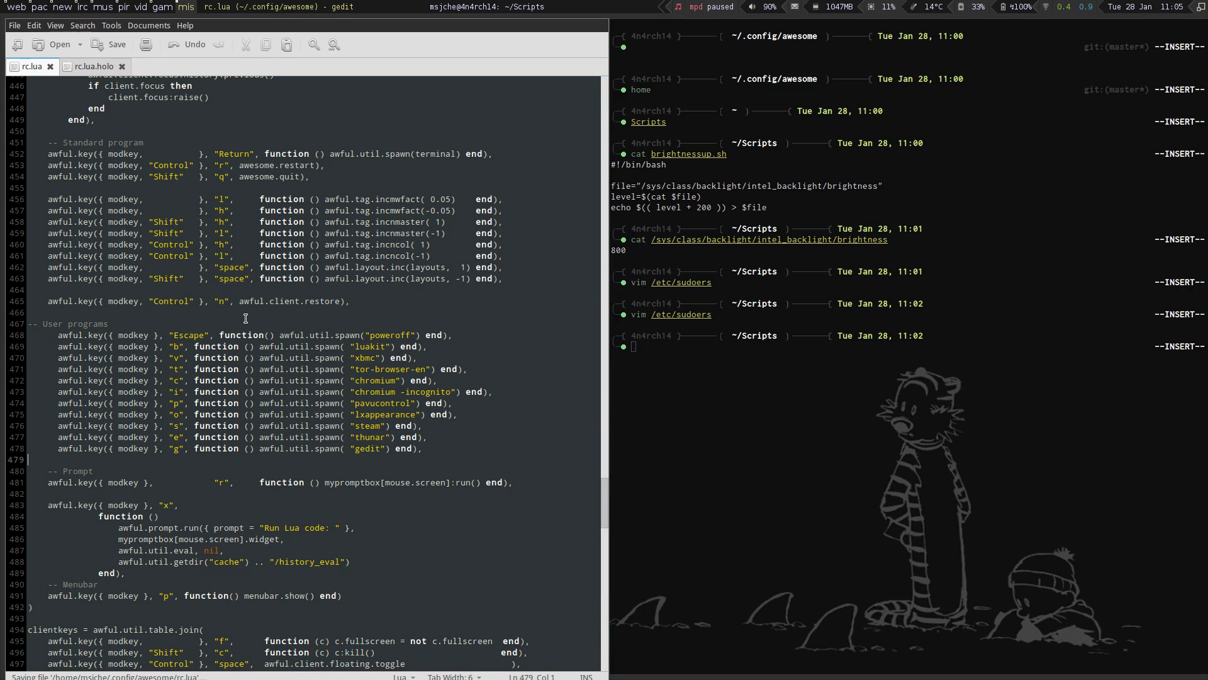
Step: Reload Awesome, test the Mod4+b browser and Mod4+e Thunar launchers, then close Thunar
{"action": "key", "text": "super+3"}
{"action": "key", "text": "super+1"}
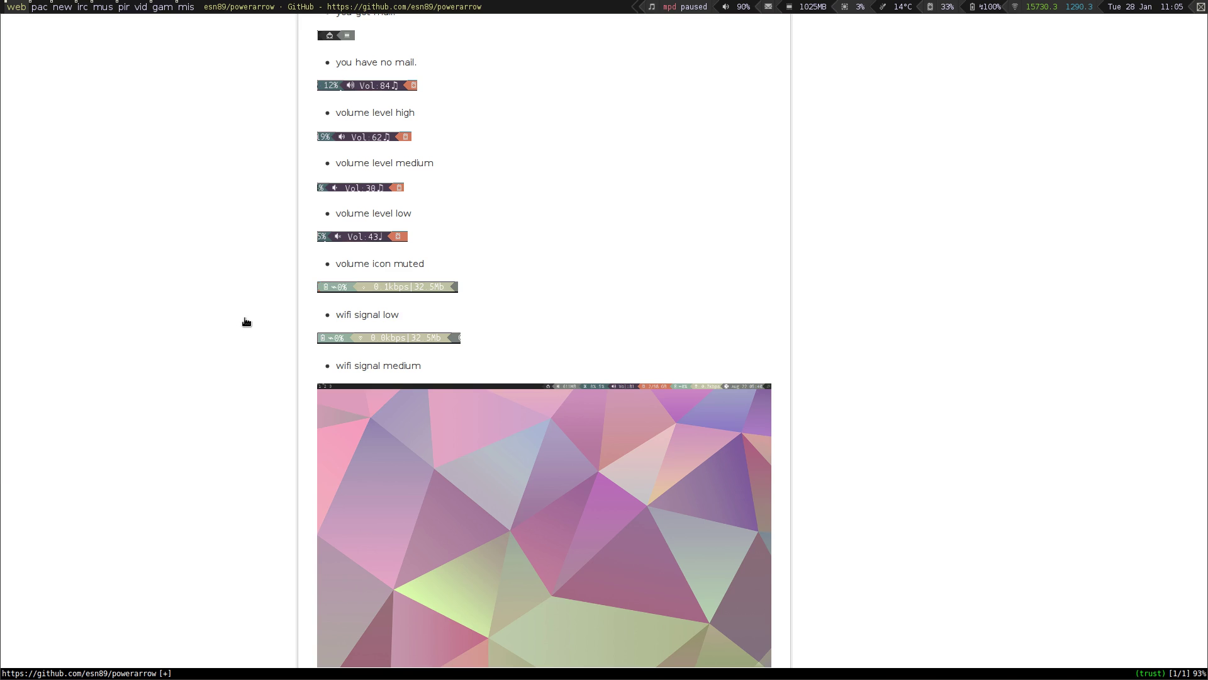
{"action": "key", "text": "super+9"}
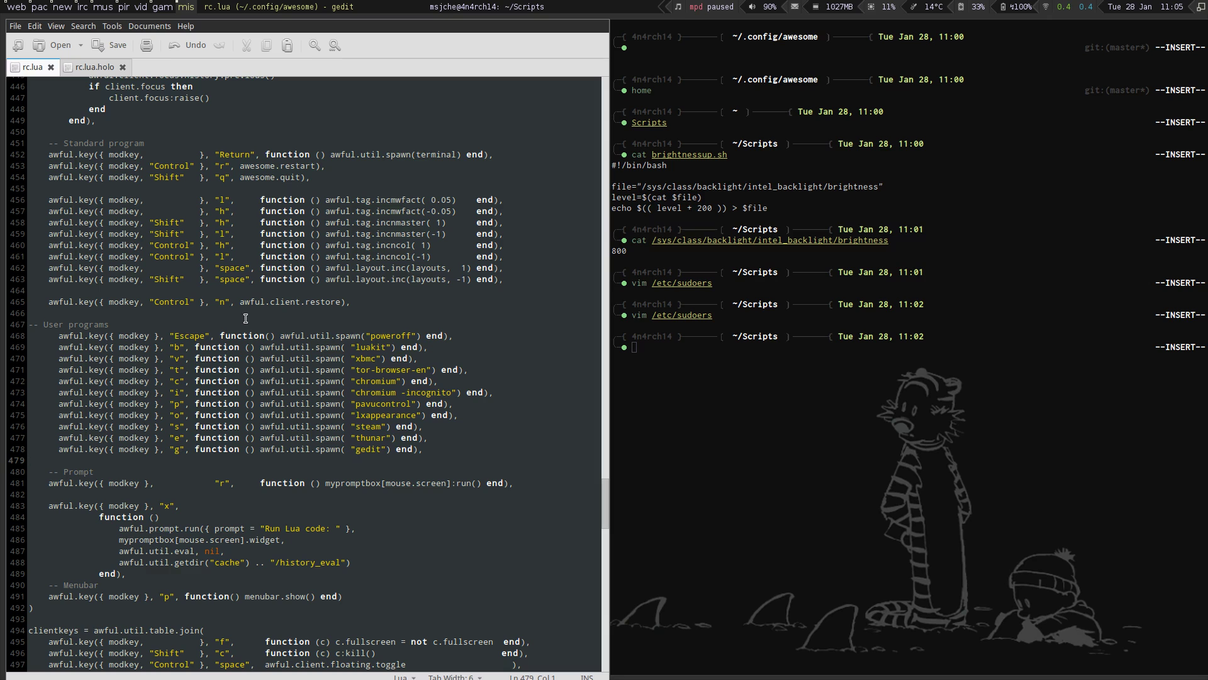
{"action": "key", "text": "super+e"}
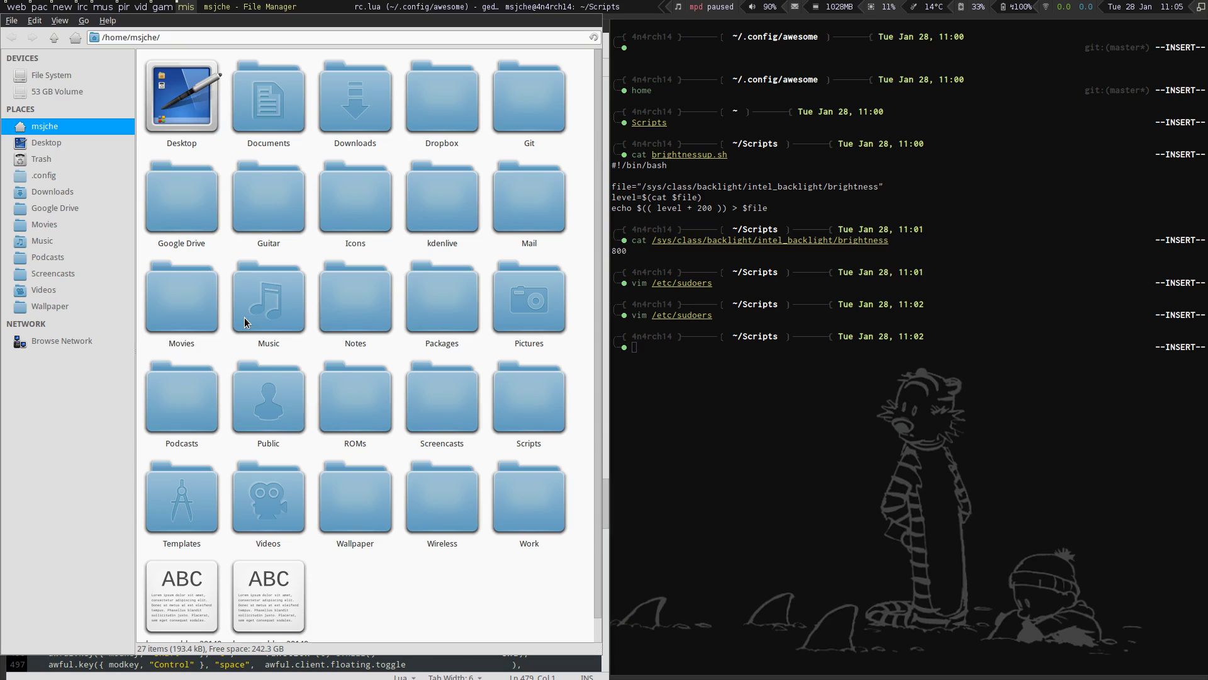
{"action": "key", "text": "super+shift+c"}
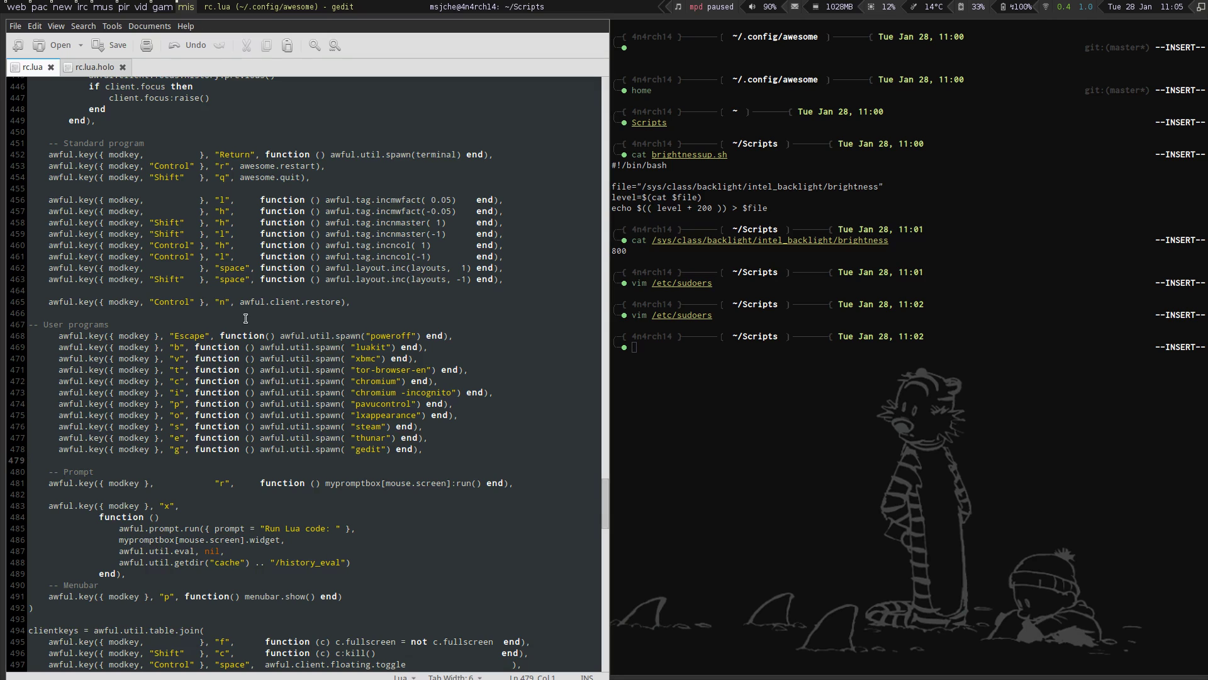
Step: Review rc.lua.holo once more, then close both configuration files and quit gedit
{"action": "left_click", "coordinate": [93, 67]}
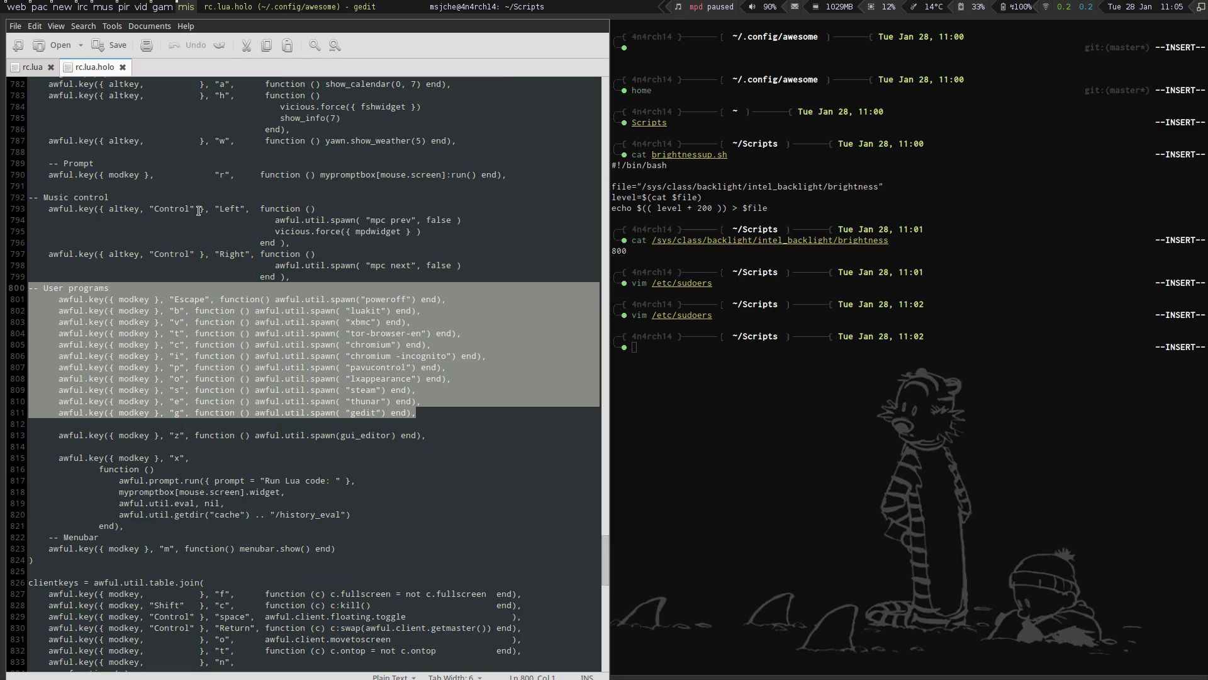
{"action": "scroll", "coordinate": [284, 420], "scroll_direction": "down", "scroll_amount": 4}
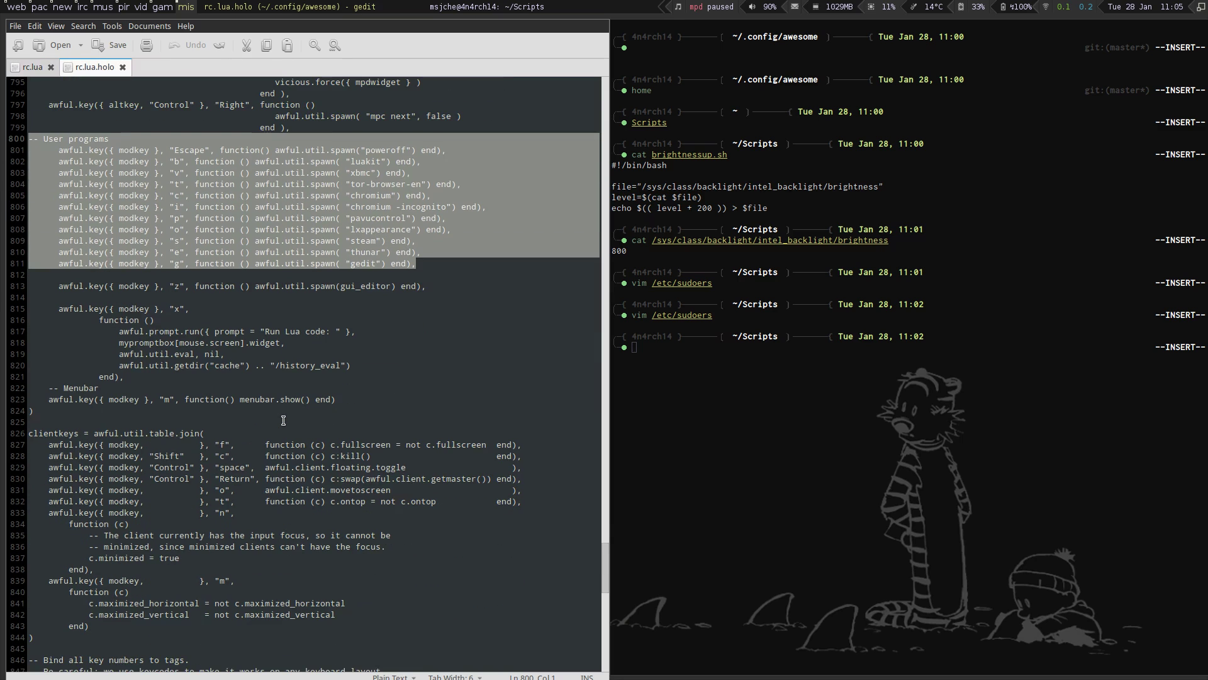
{"action": "scroll", "coordinate": [283, 419], "scroll_direction": "down", "scroll_amount": 2}
{"action": "scroll", "coordinate": [284, 419], "scroll_direction": "down", "scroll_amount": 6}
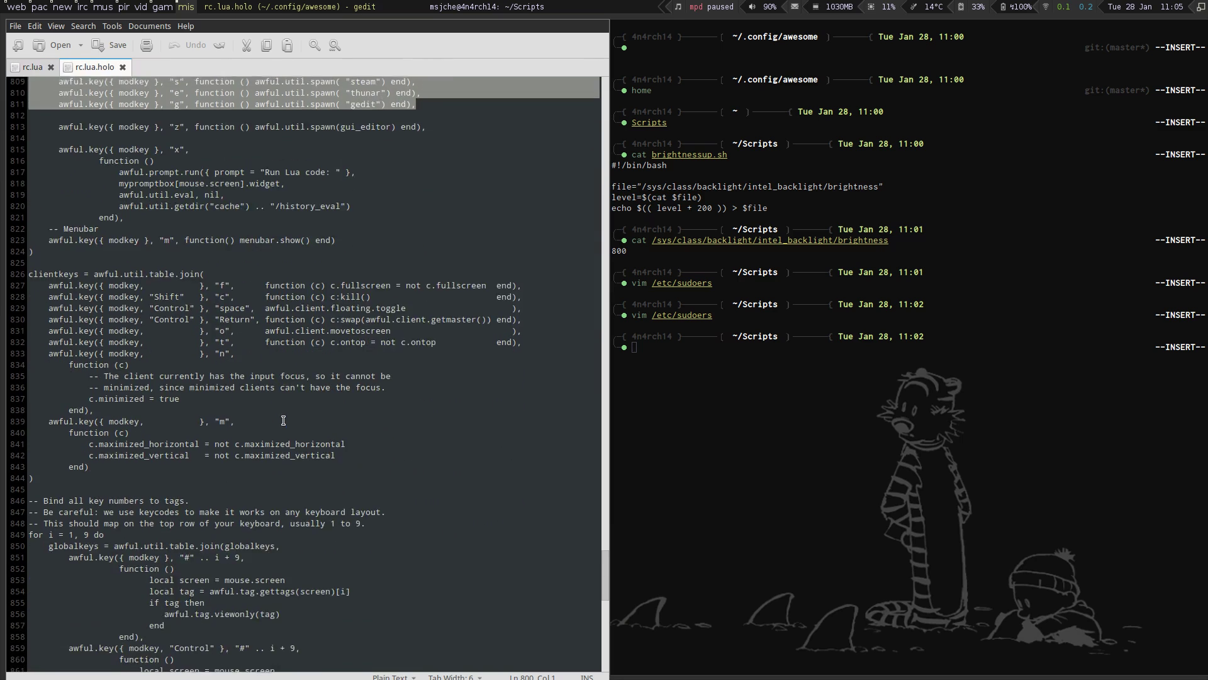
{"action": "scroll", "coordinate": [283, 419], "scroll_direction": "up", "scroll_amount": 7}
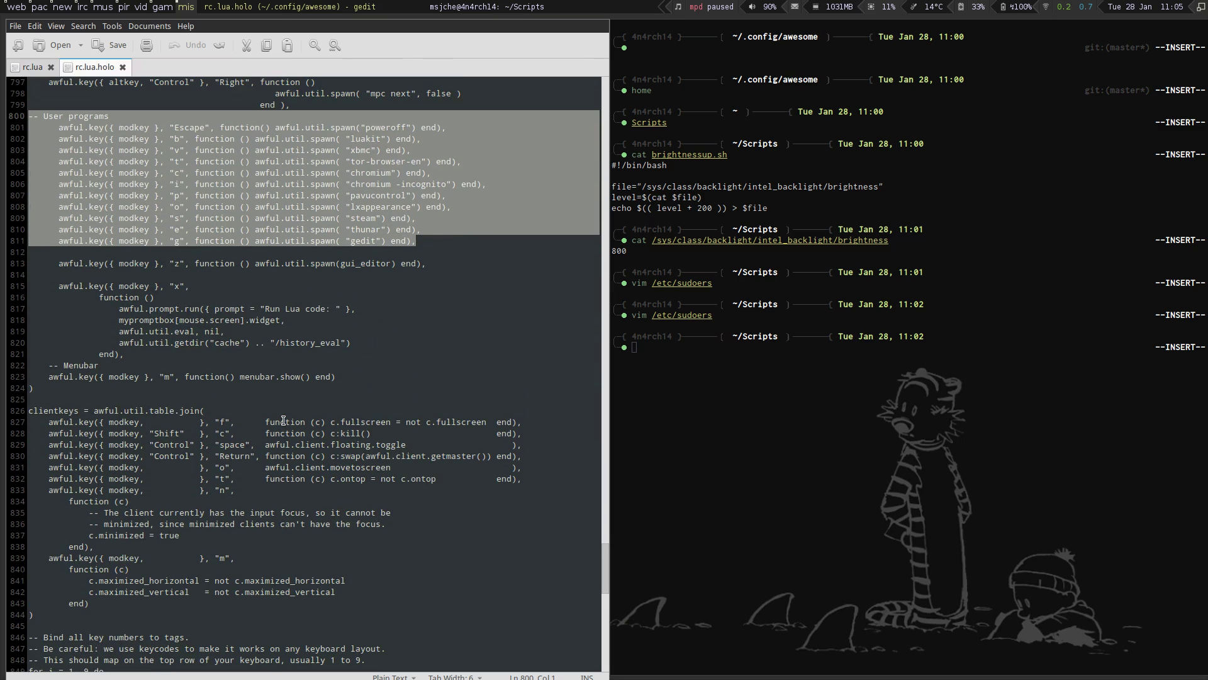
{"action": "scroll", "coordinate": [283, 420], "scroll_direction": "down", "scroll_amount": 20}
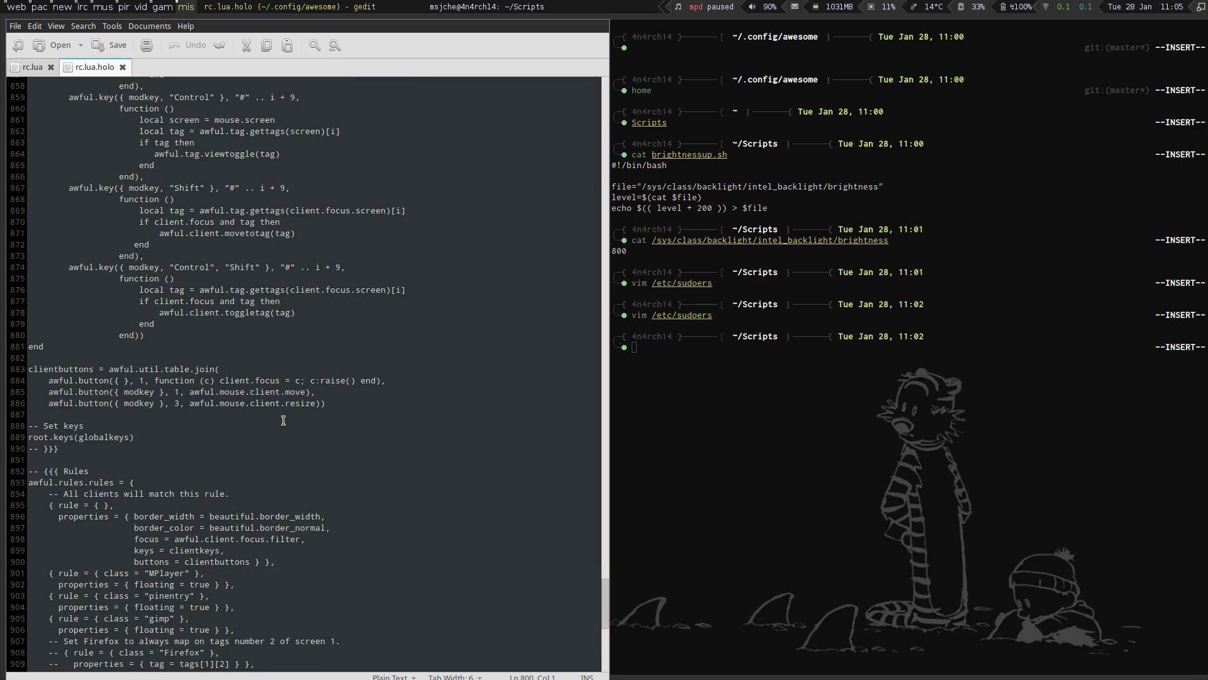
{"action": "scroll", "coordinate": [283, 420], "scroll_direction": "up", "scroll_amount": 20}
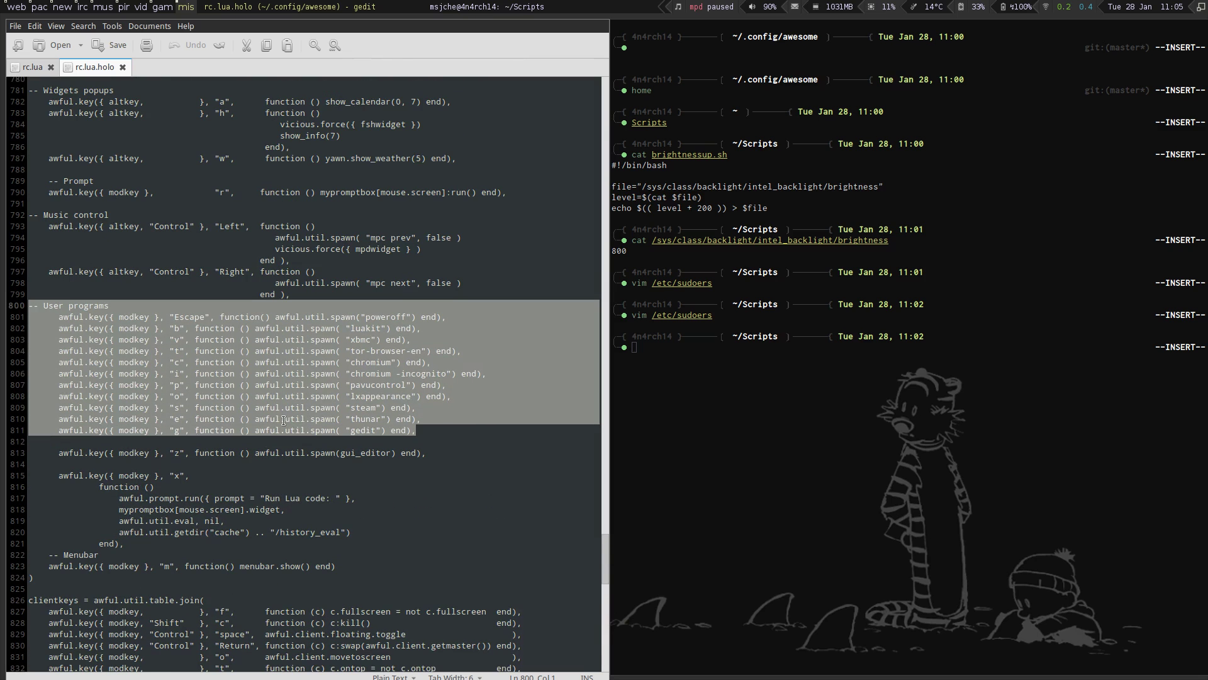
{"action": "key", "text": "ctrl+w"}
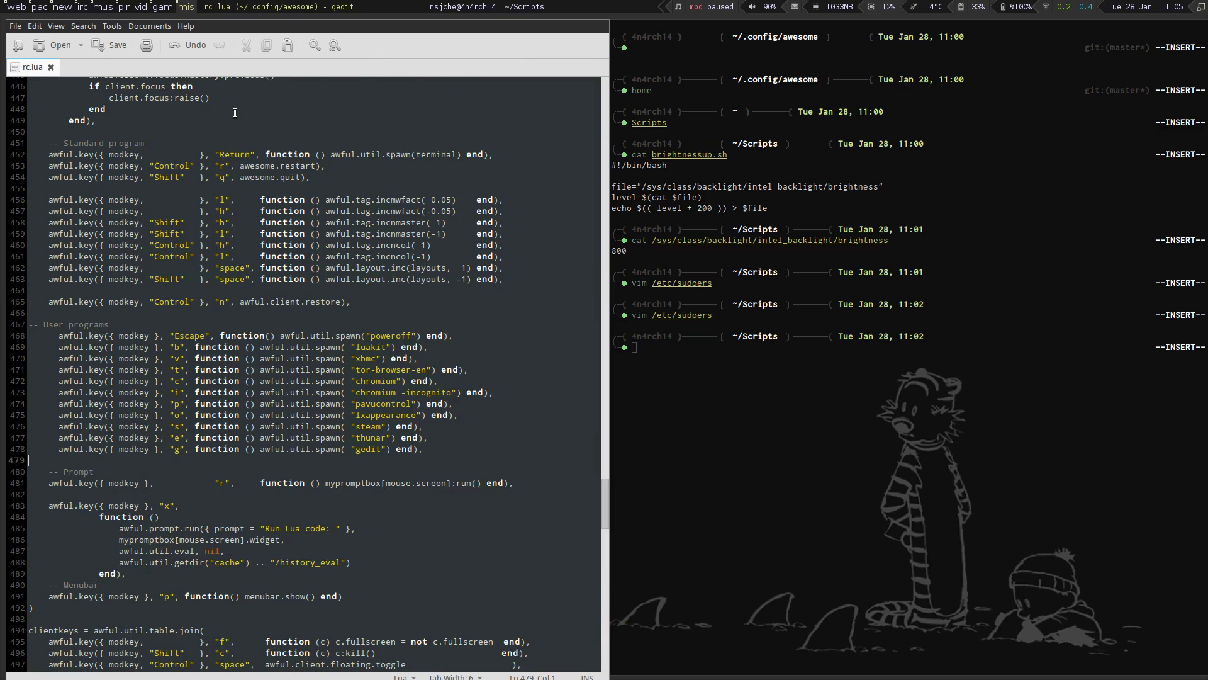
{"action": "key", "text": "ctrl+w"}
{"action": "key", "text": "ctrl+q"}
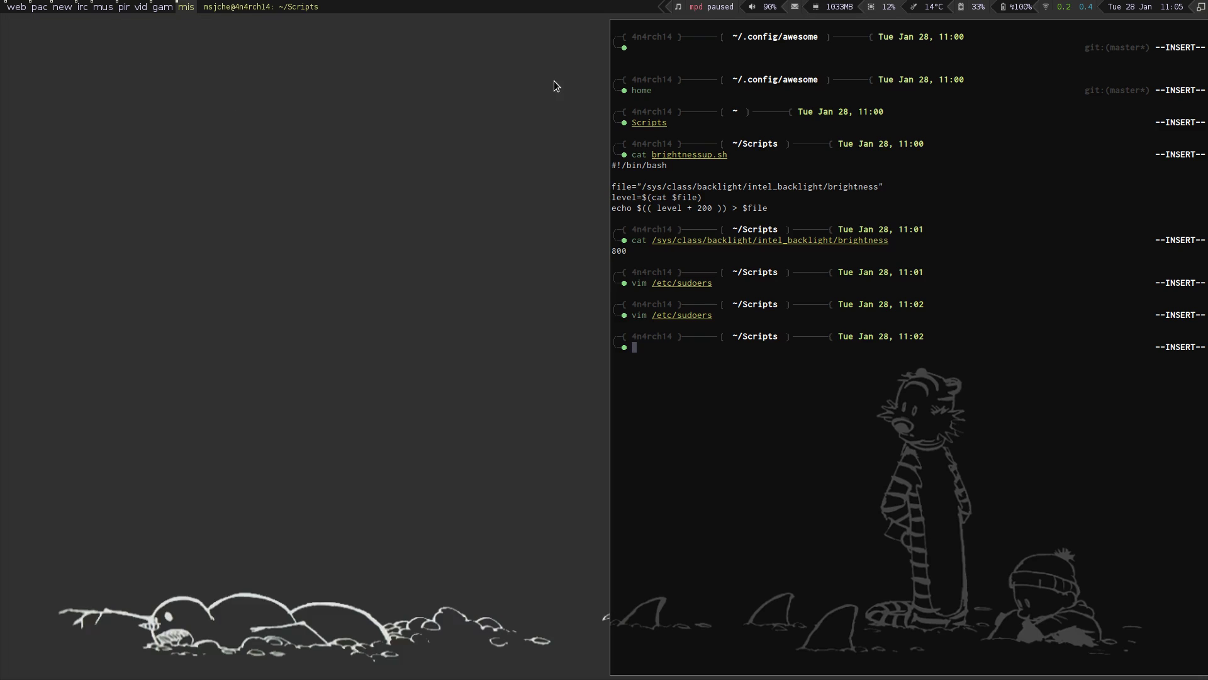
Step: Exit the terminal with 'exit' and switch to workspace 2 with the screen recorder
{"action": "type", "text": "exit"}
{"action": "key", "text": "Return"}
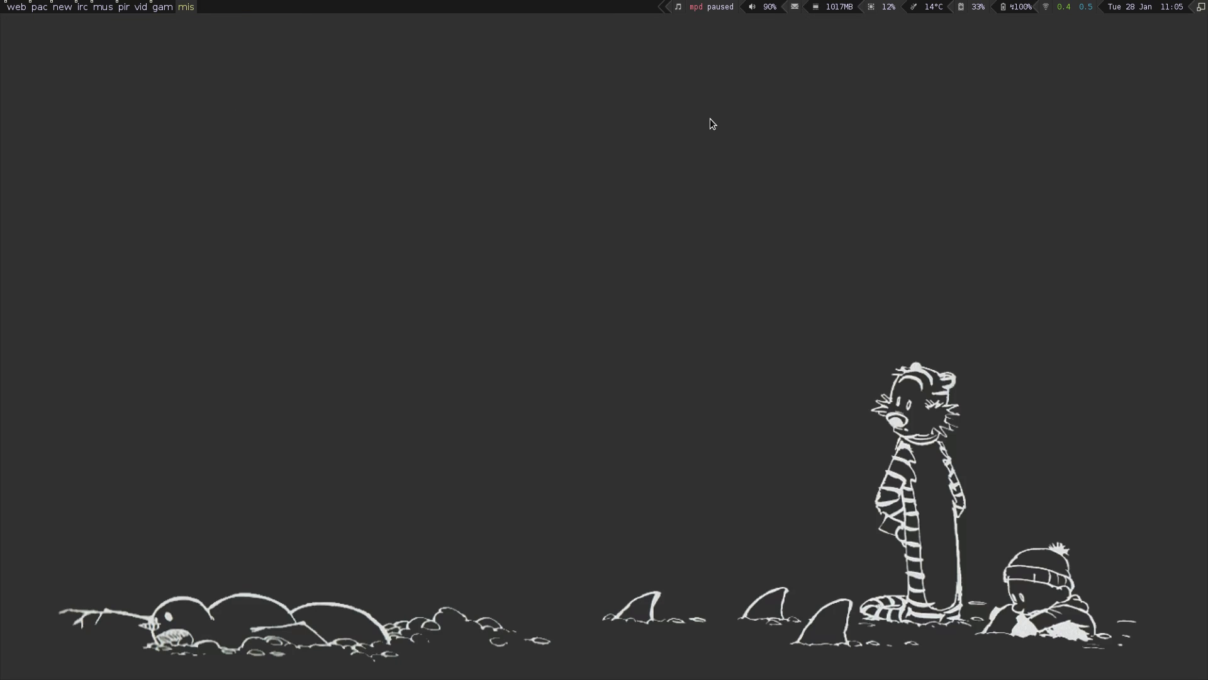
{"action": "key", "text": "super+2"}
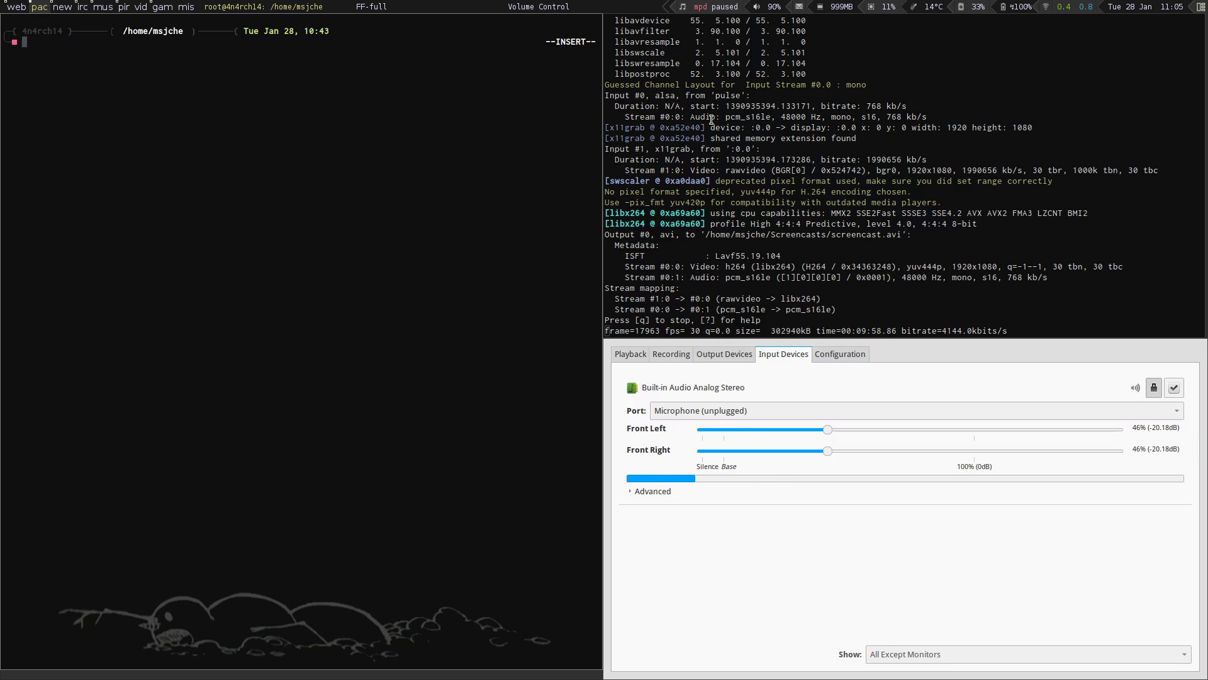